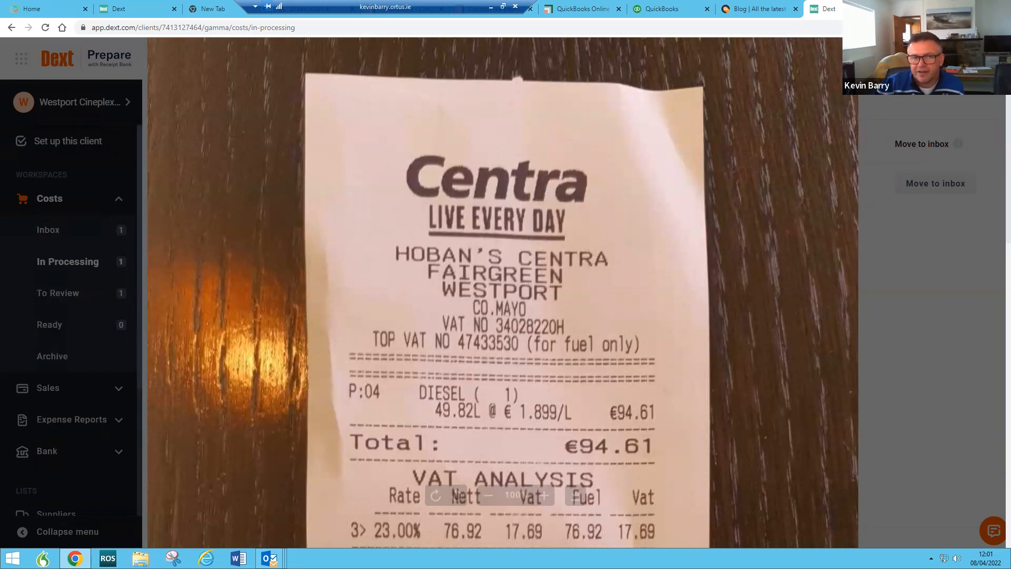
Step: Close the receipt preview to return to the In Processing item showing 7 of 8 fields extracted
left_click(66, 204)
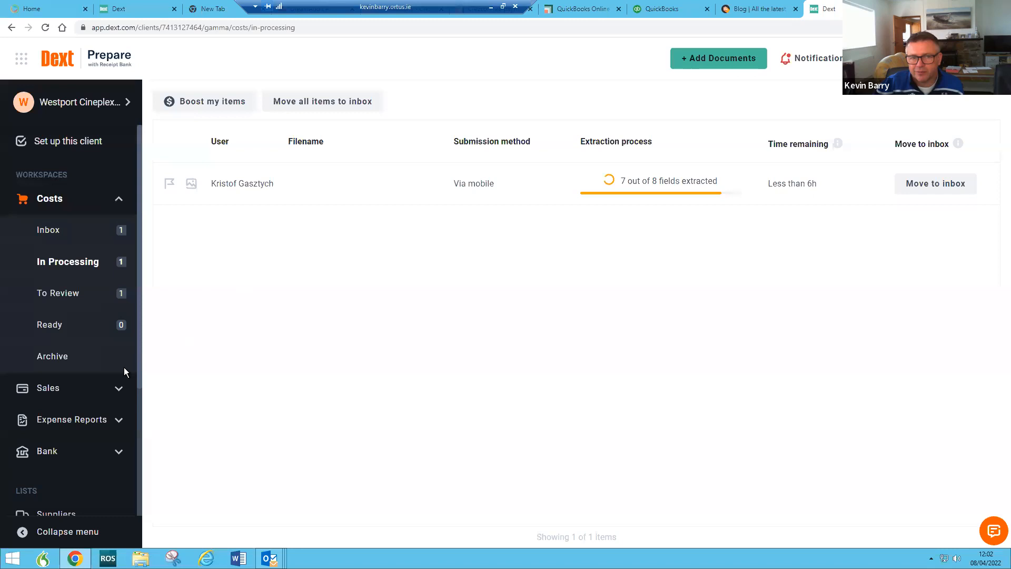
Step: Browse the Costs Inbox, To Review and Archive views, ending on the Inbox's EUR 108.24 invoice
left_click(49, 235)
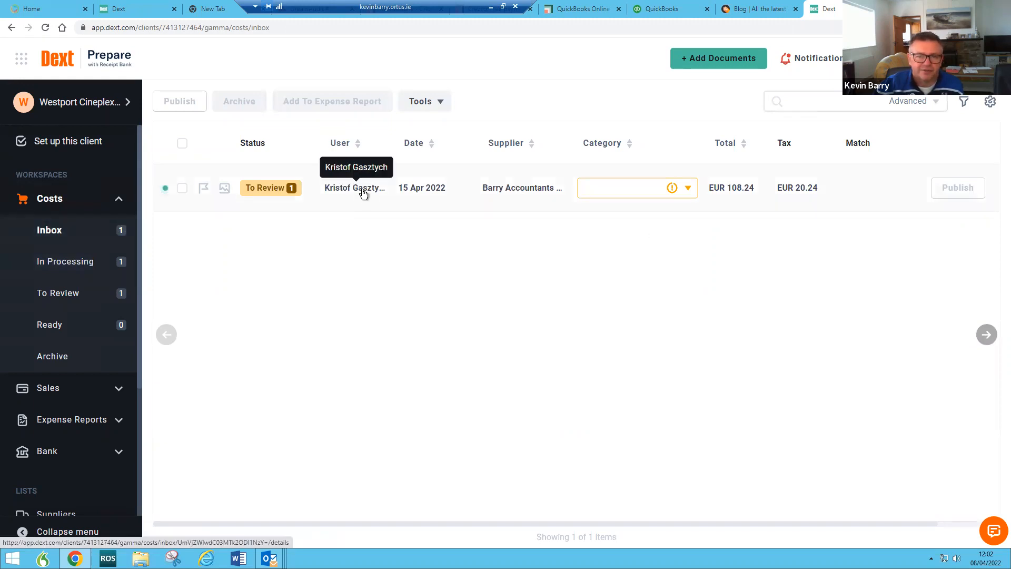
left_click(69, 298)
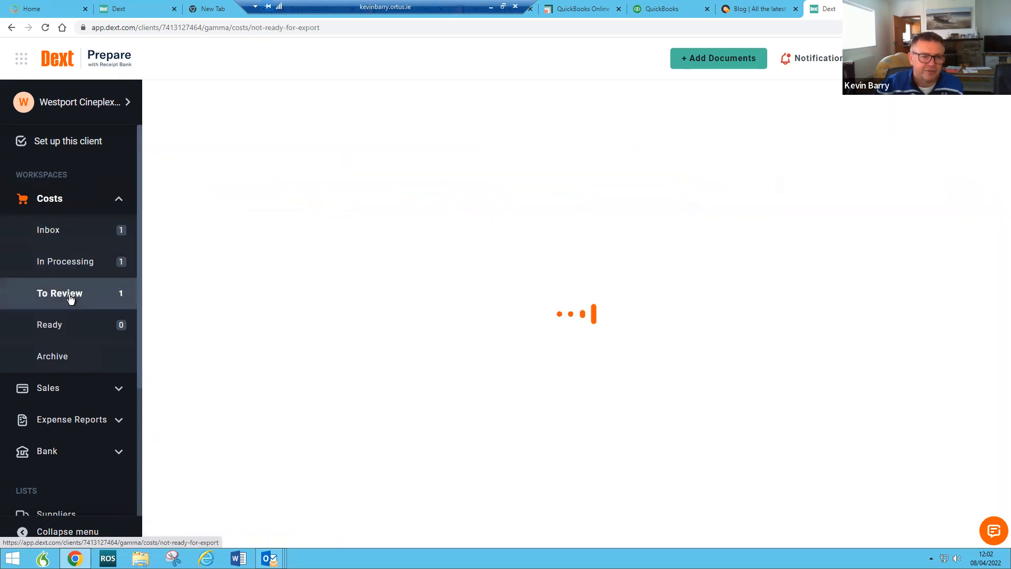
left_click(57, 355)
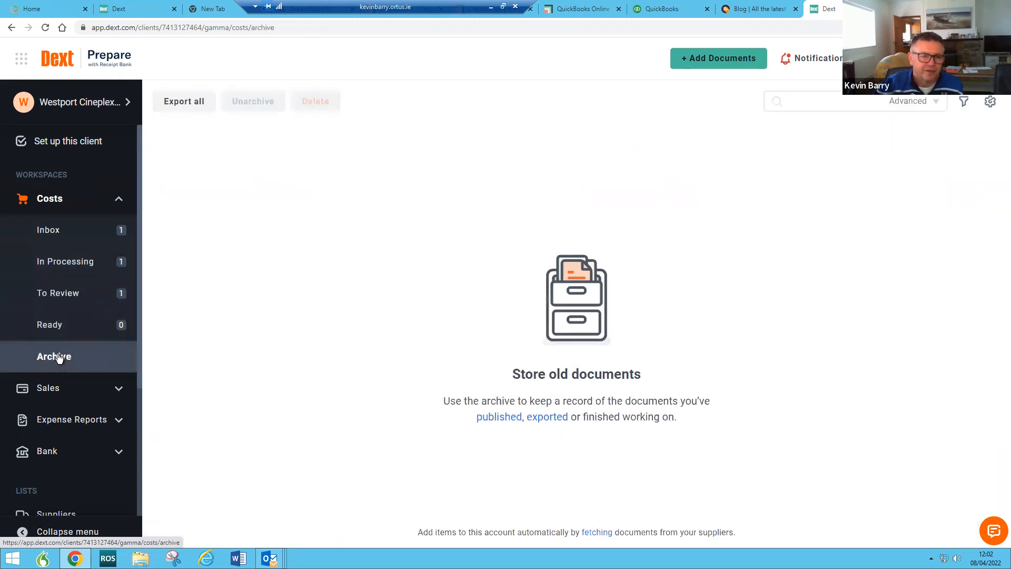
left_click(59, 232)
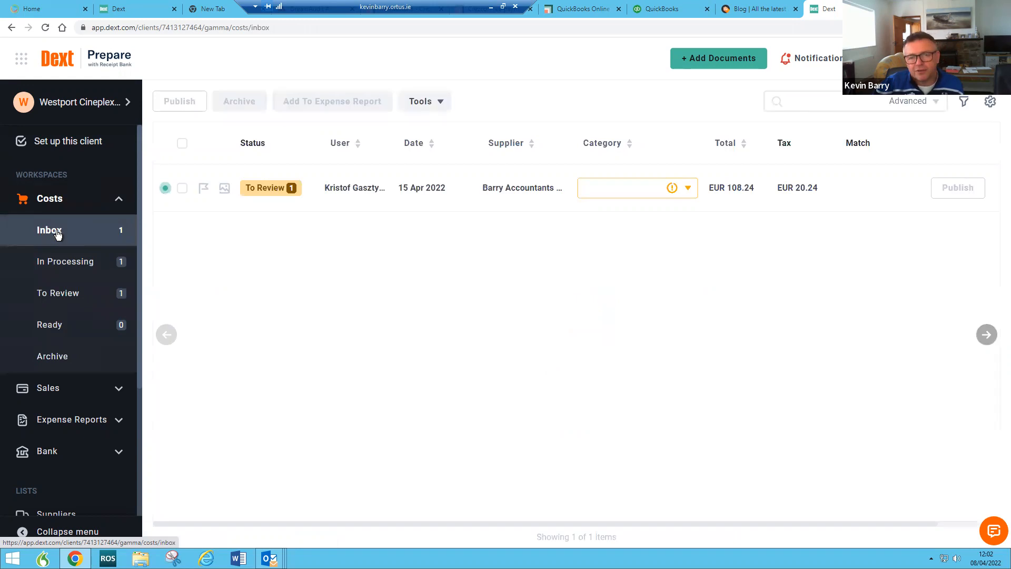
Step: Open the Barry Accountants invoice 5195 details and close its supplier rules unchanged
left_click(420, 188)
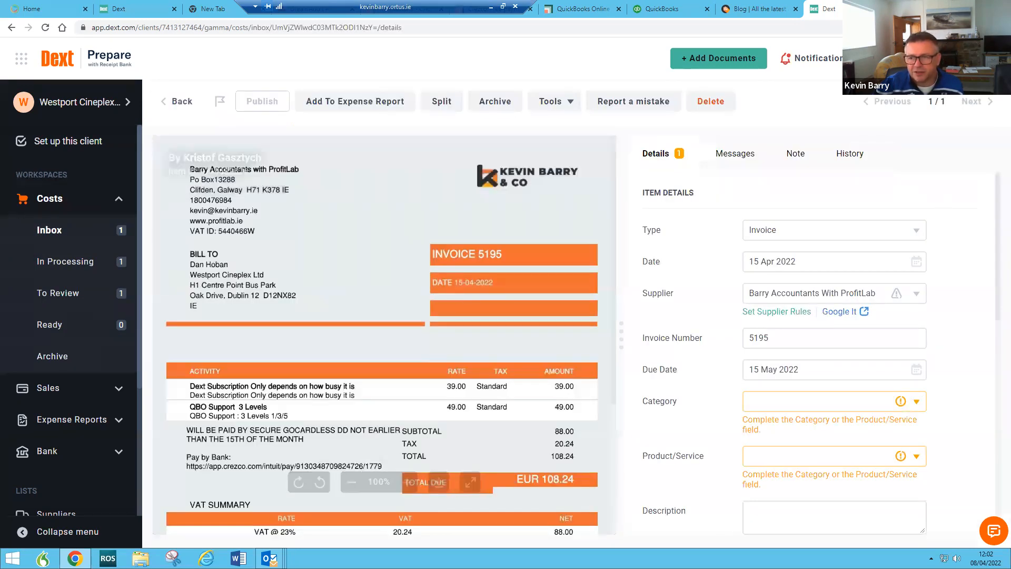
left_click(770, 312)
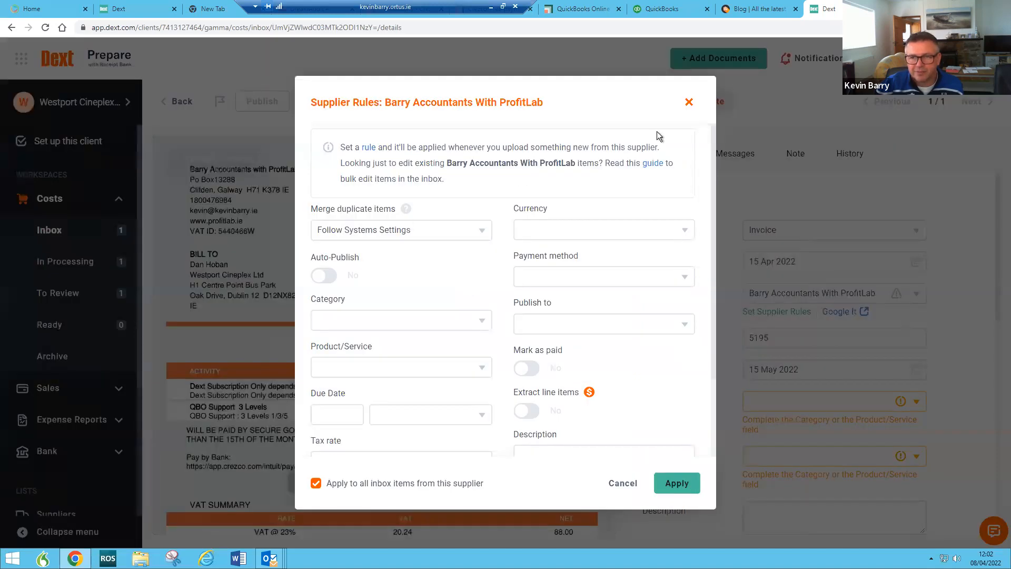
left_click(688, 101)
scroll(419, 238, "down", 1)
scroll(418, 238, "down", 2)
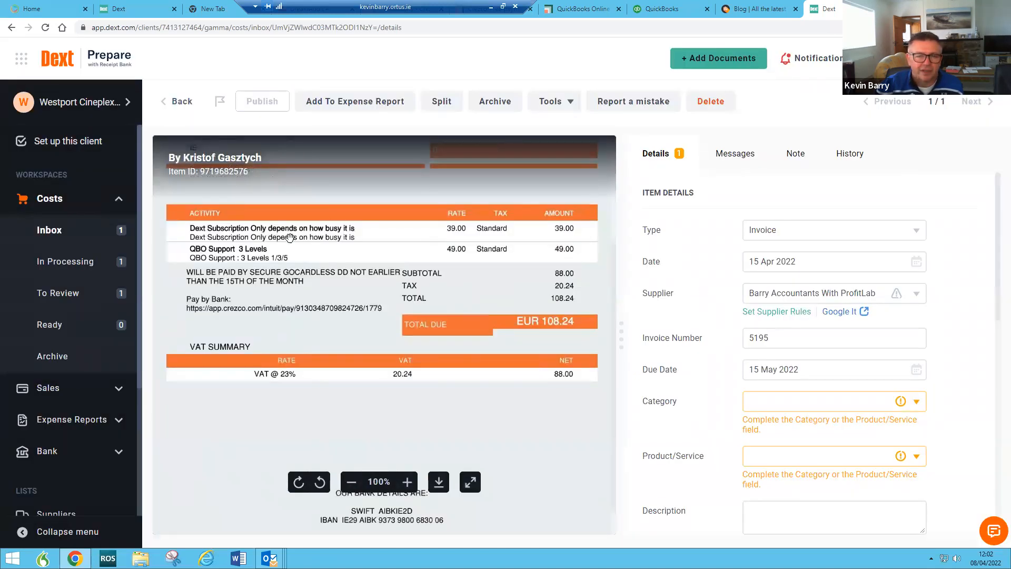
scroll(587, 281, "up", 3)
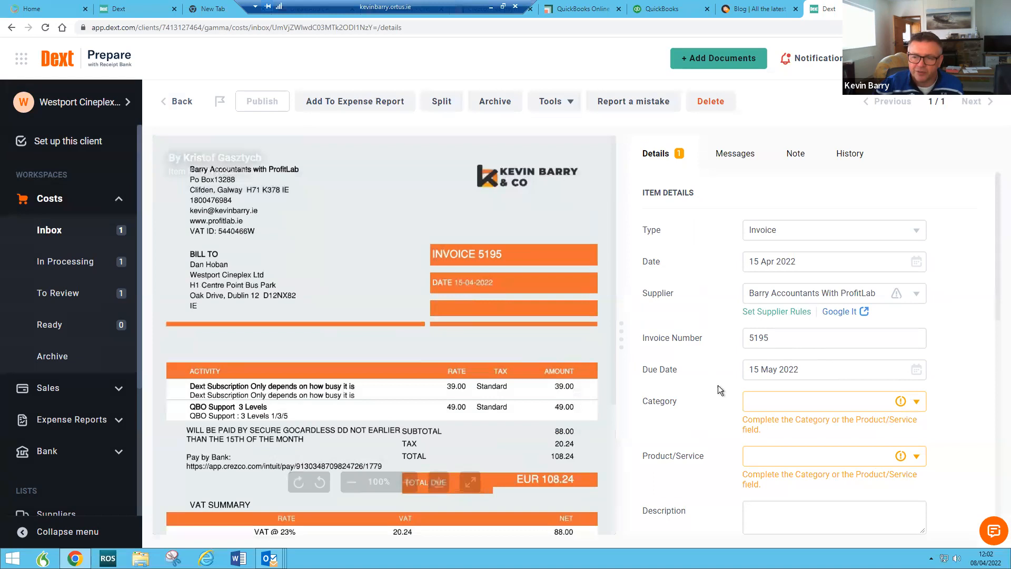
scroll(703, 324, "down", 4)
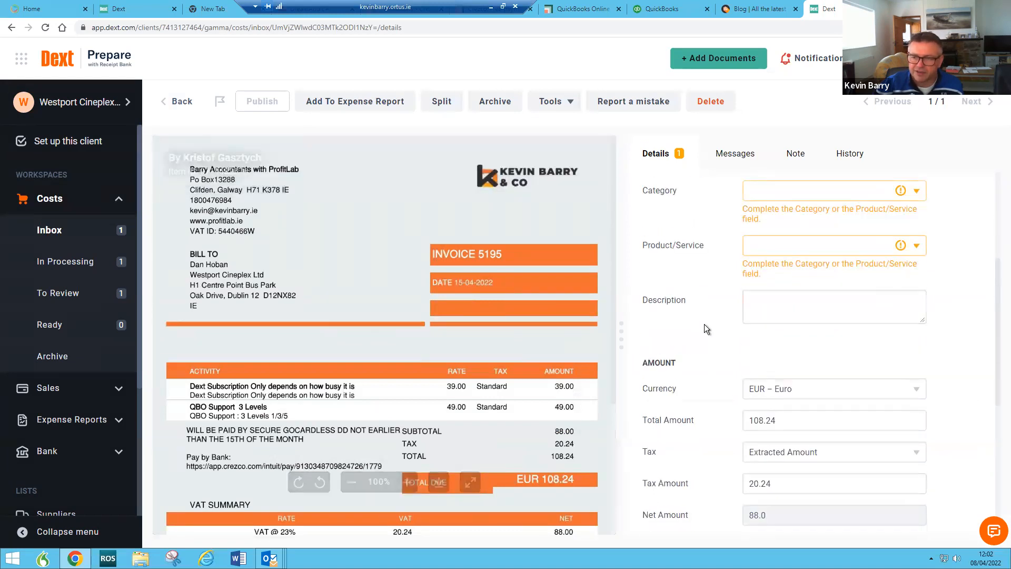
scroll(769, 291, "up", 2)
Step: Browse the supplier rule's Category choices, close without saving, and return to the Costs inbox
left_click(786, 207)
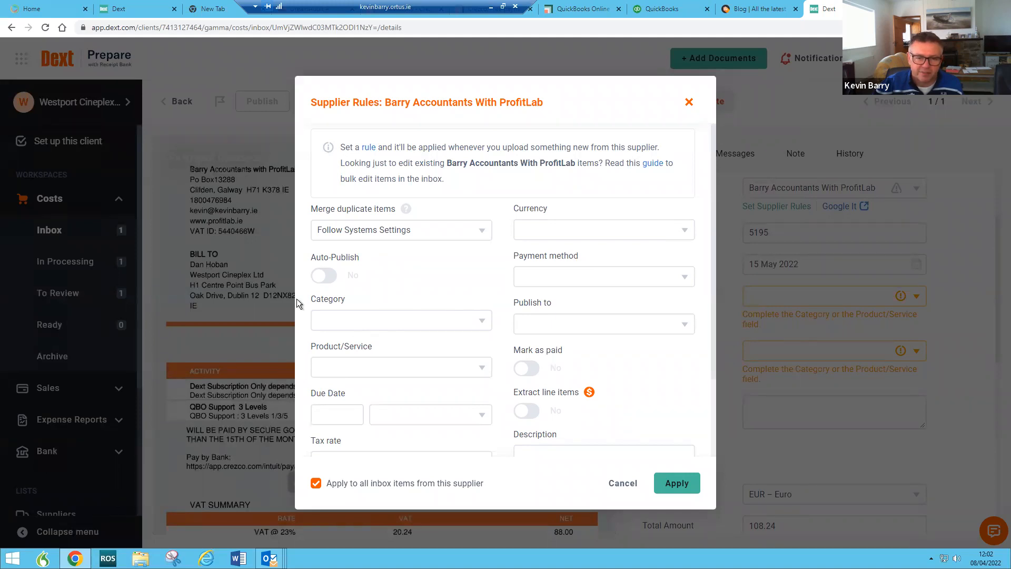
left_click(388, 322)
scroll(419, 408, "down", 3)
scroll(403, 435, "down", 3)
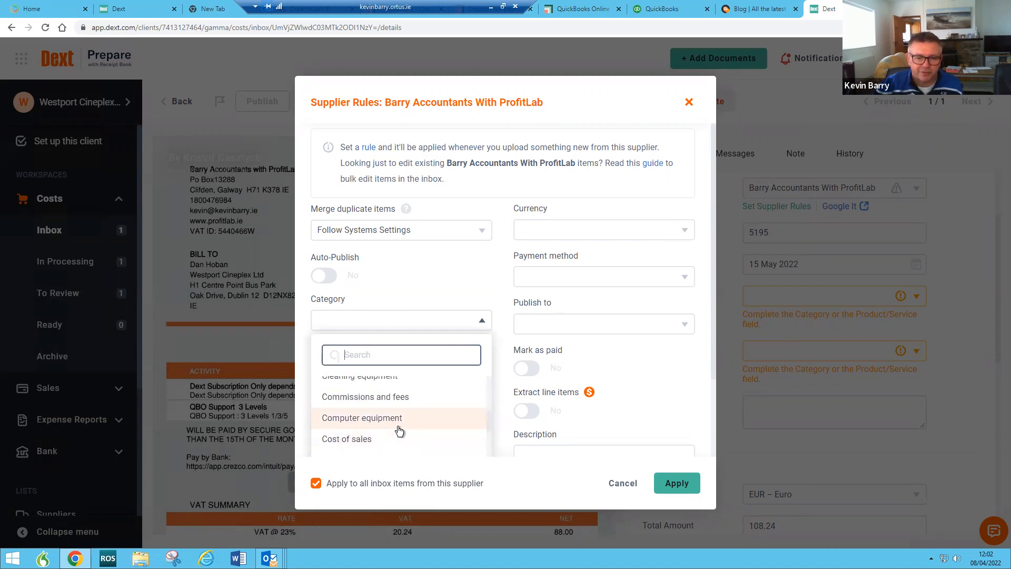
scroll(398, 431, "down", 6)
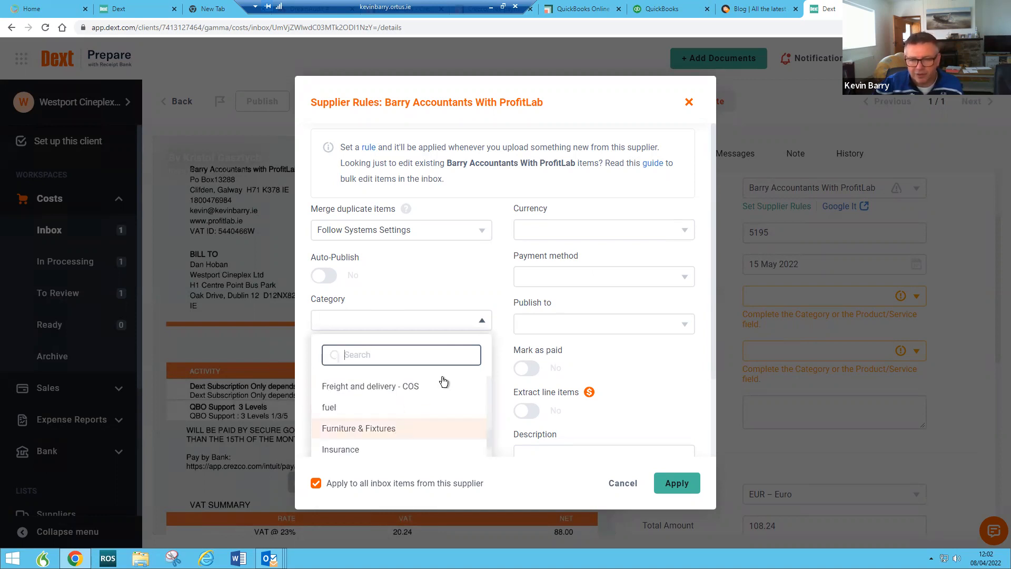
left_click(689, 102)
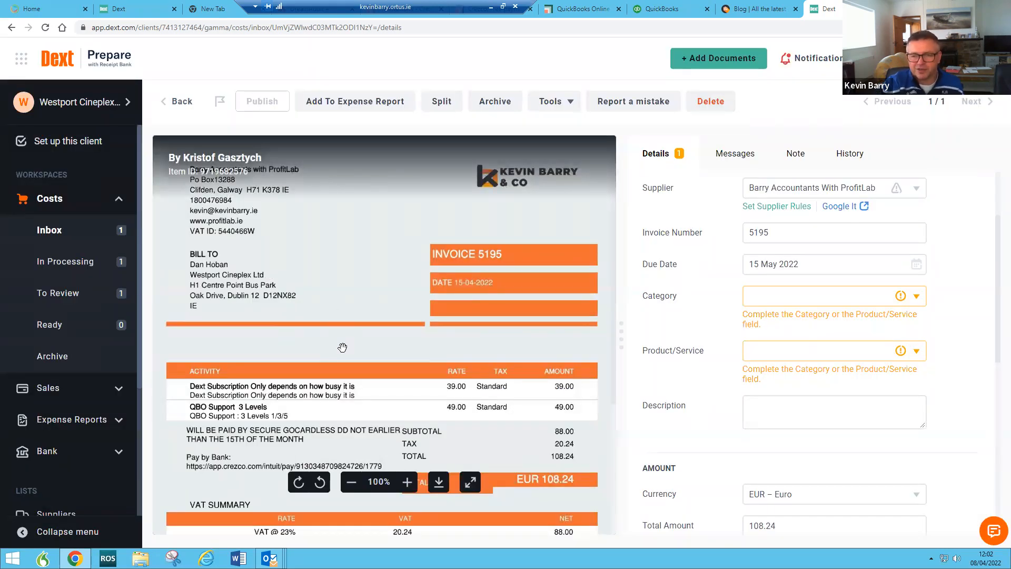
left_click(57, 230)
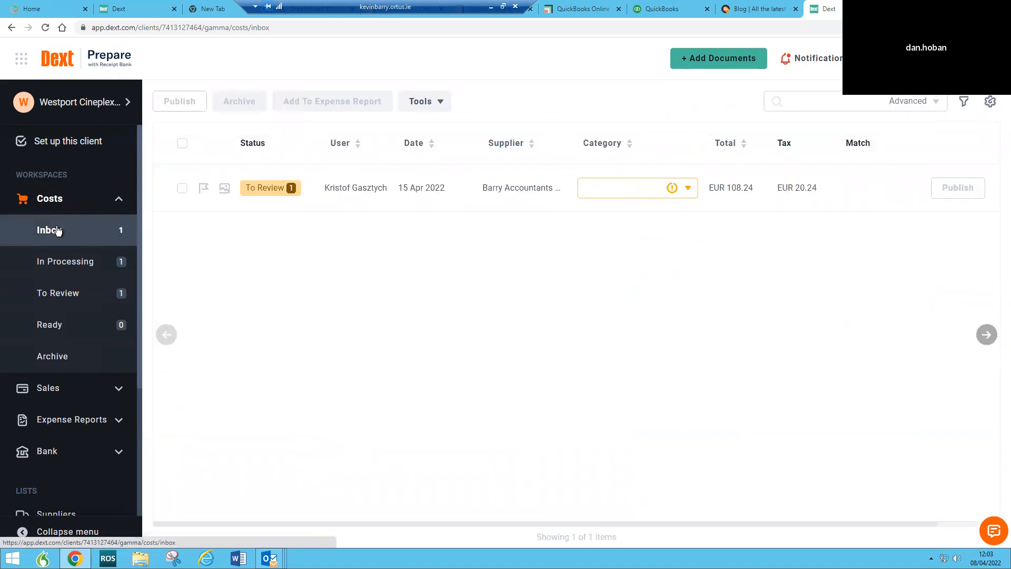
Step: Reopen invoice 5195, toggle supplier Auto-Publish on and back off, then view the empty Archive
left_click(365, 188)
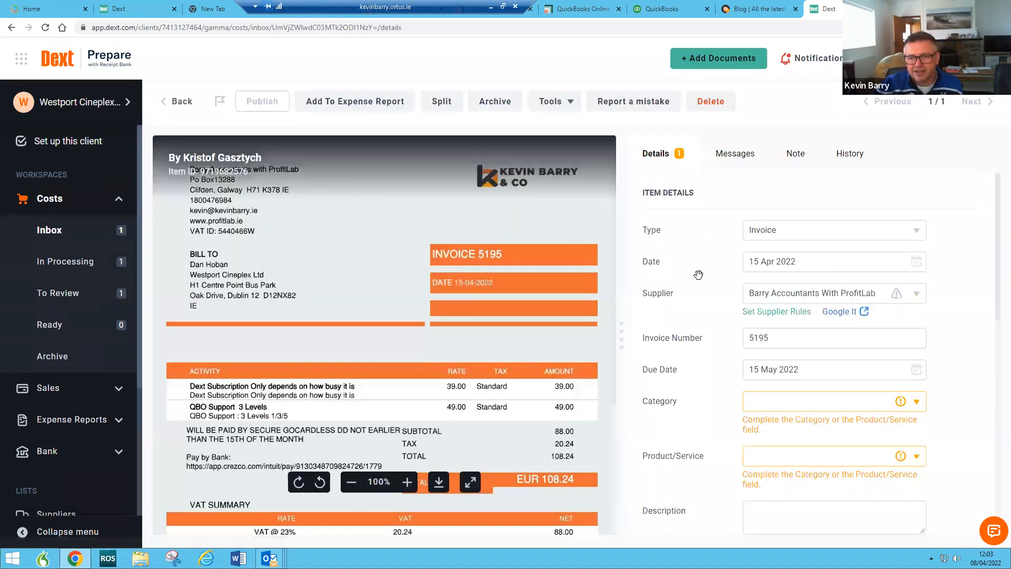
left_click(802, 314)
scroll(593, 382, "down", 2)
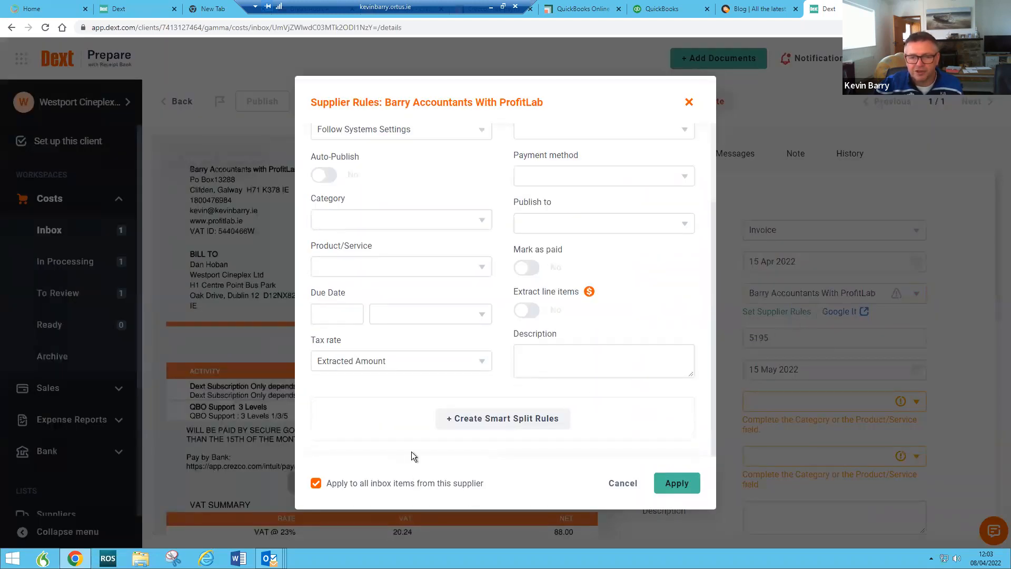
scroll(492, 425, "up", 2)
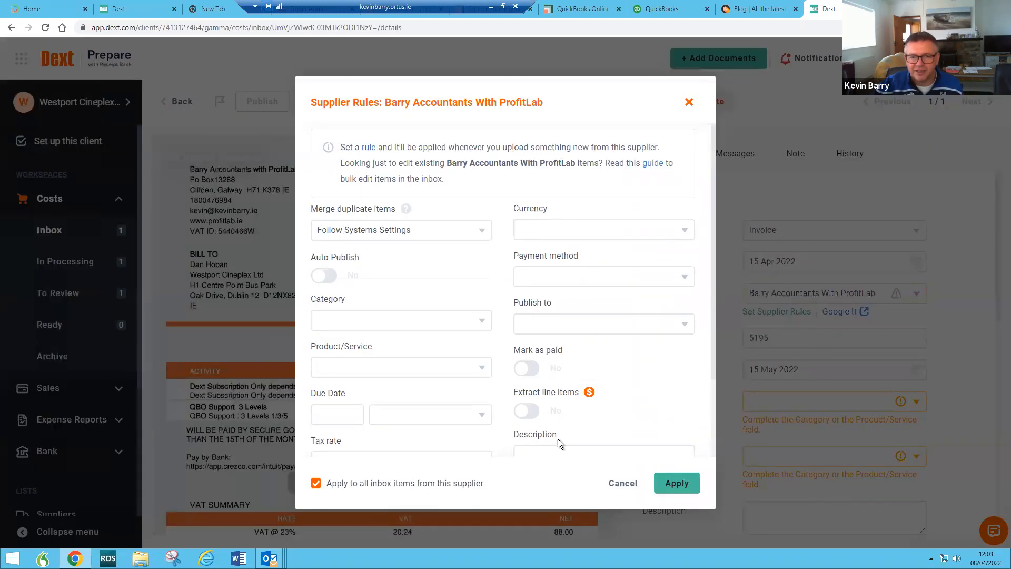
left_click(333, 281)
left_click(324, 278)
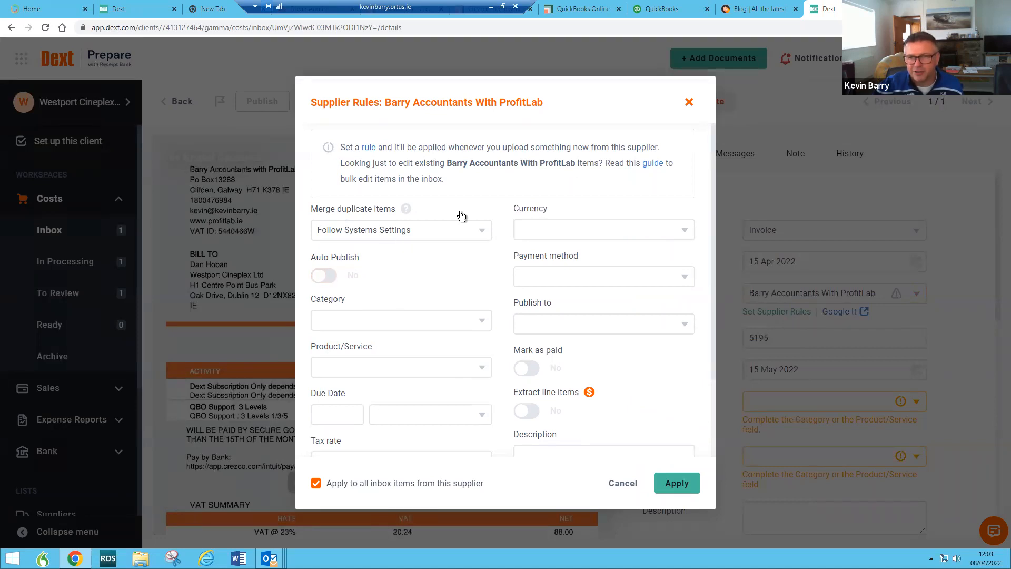
left_click(689, 101)
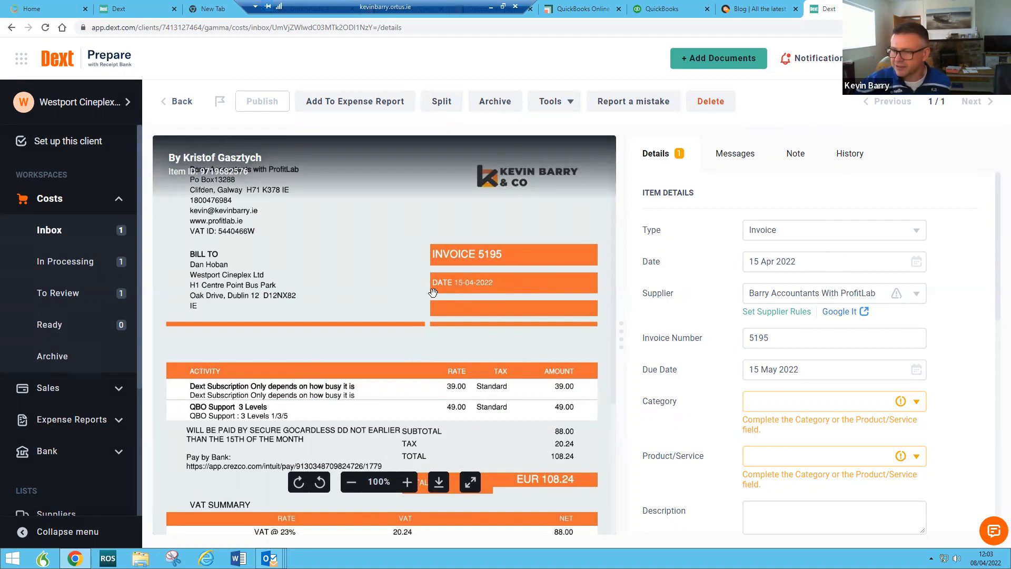
left_click(69, 367)
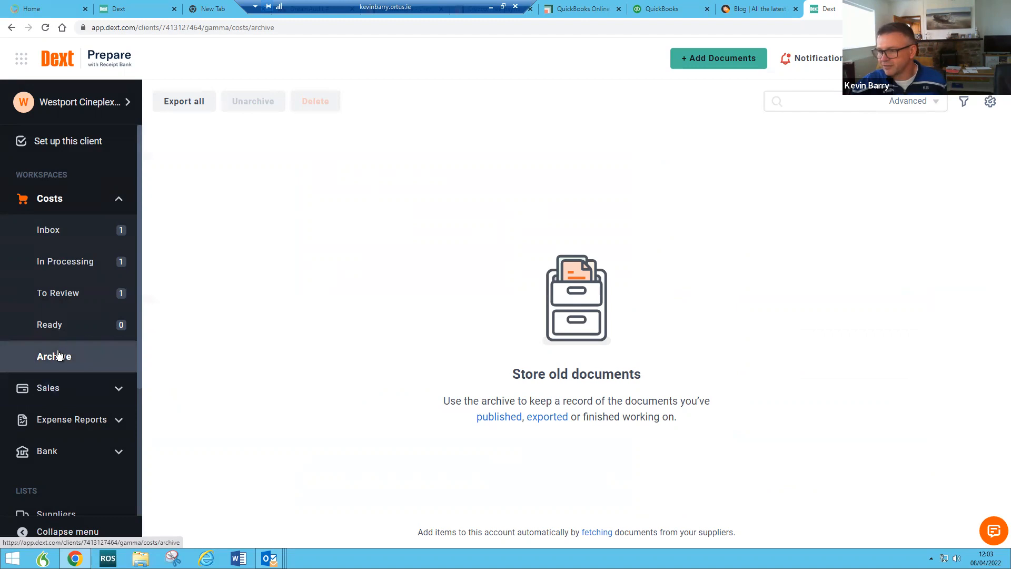
Step: Open the client's Suppliers list and scroll its first page, all with Auto-Publish off
scroll(59, 354, "down", 2)
scroll(59, 354, "down", 2)
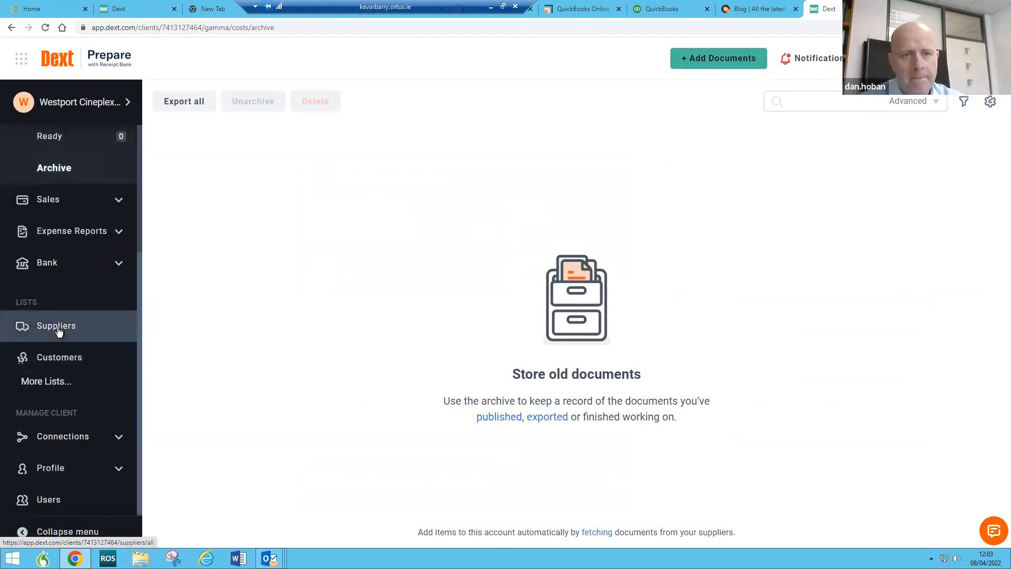
left_click(59, 331)
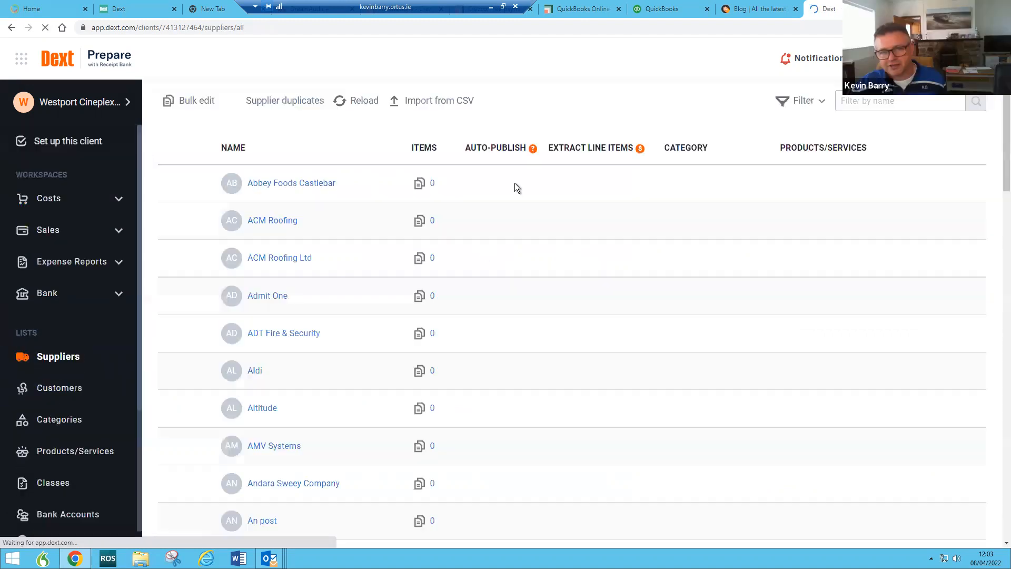
scroll(342, 379, "down", 6)
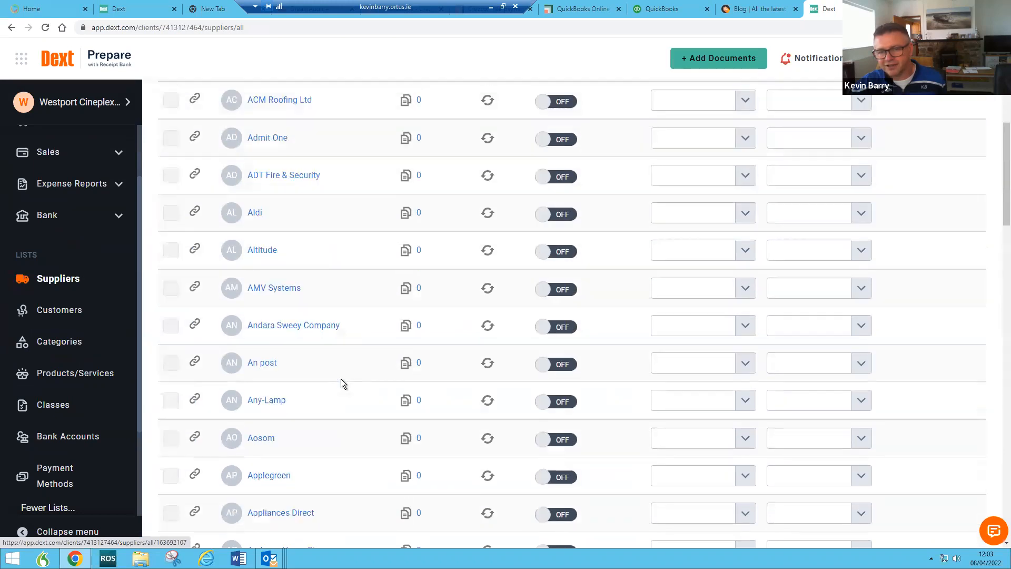
scroll(343, 379, "down", 7)
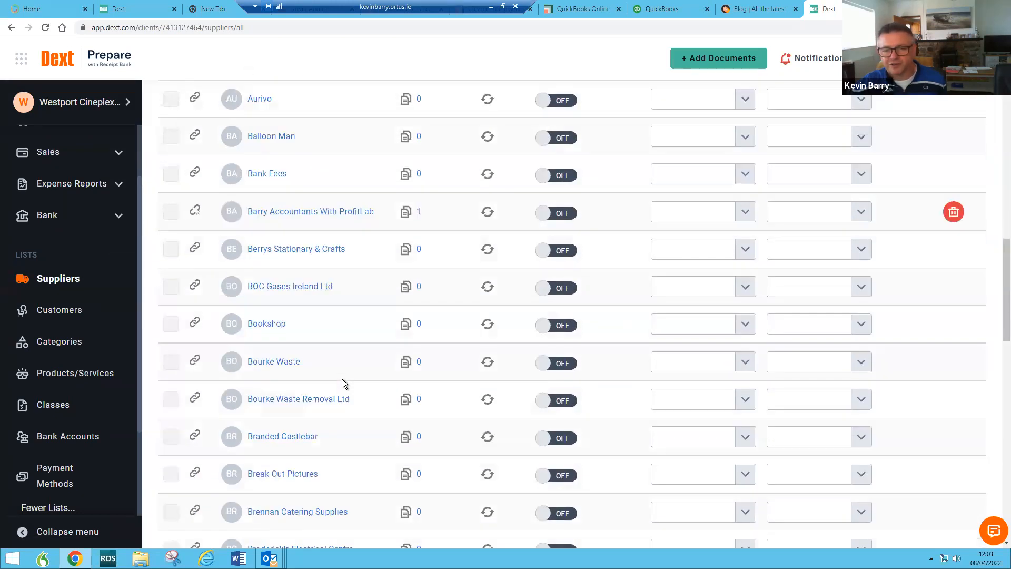
scroll(343, 367, "down", 8)
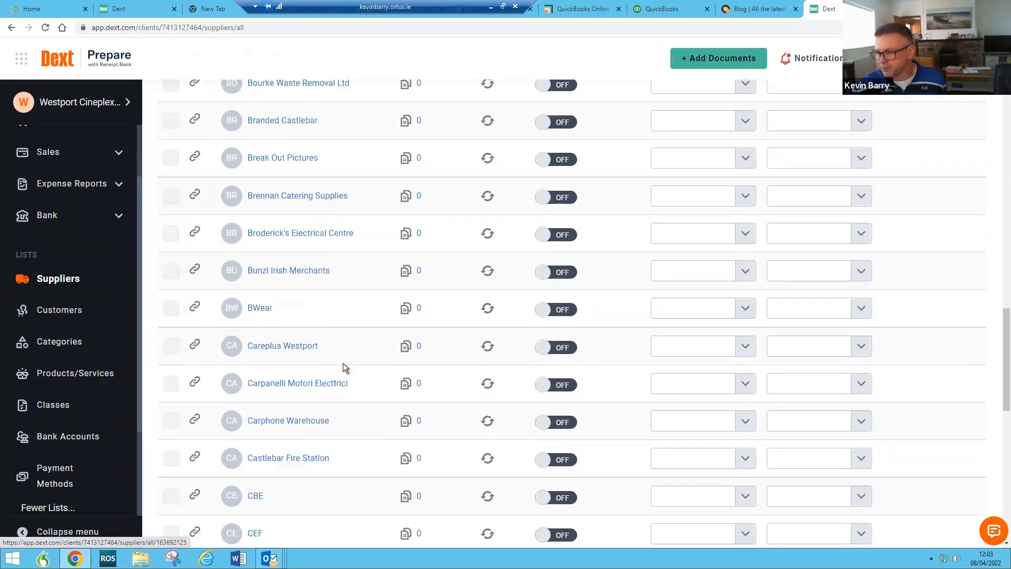
scroll(343, 367, "down", 8)
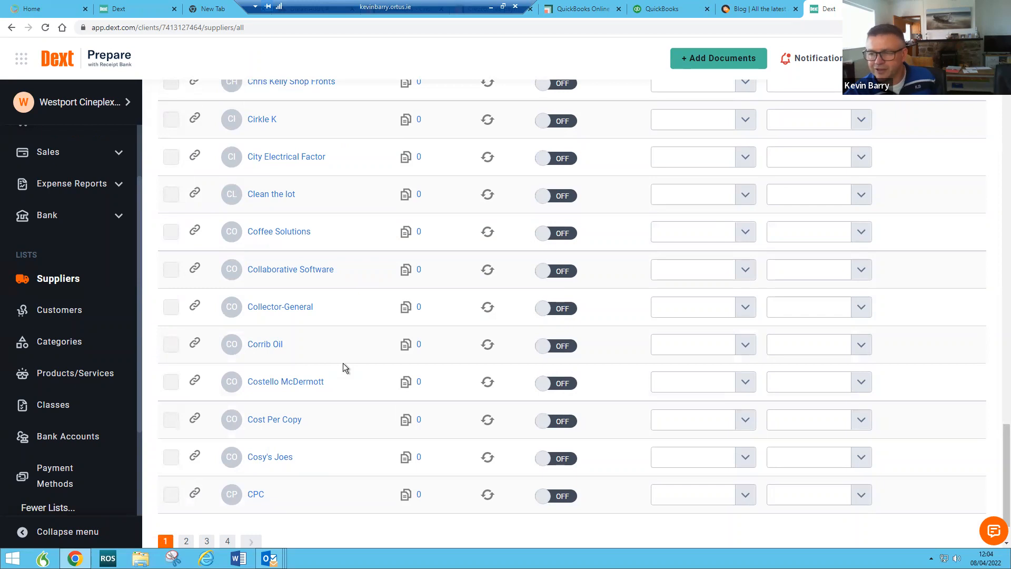
scroll(116, 446, "down", 3)
Step: Open the Users page at 175% zoom and highlight the account owner's Costs email-in address
left_click(58, 502)
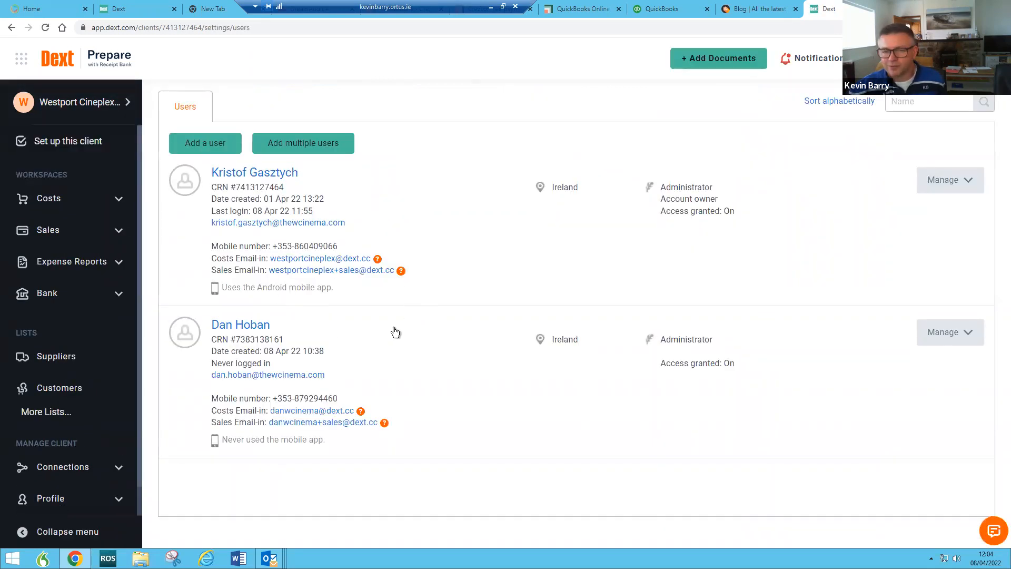
key("ctrl+plus")
key("ctrl+plus")
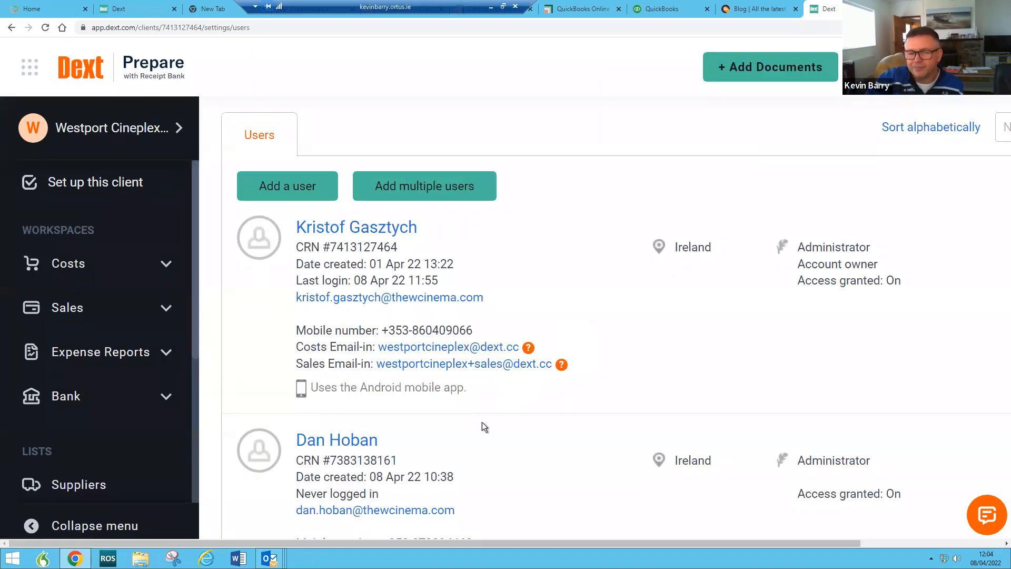
left_click_drag(376, 348, 411, 349)
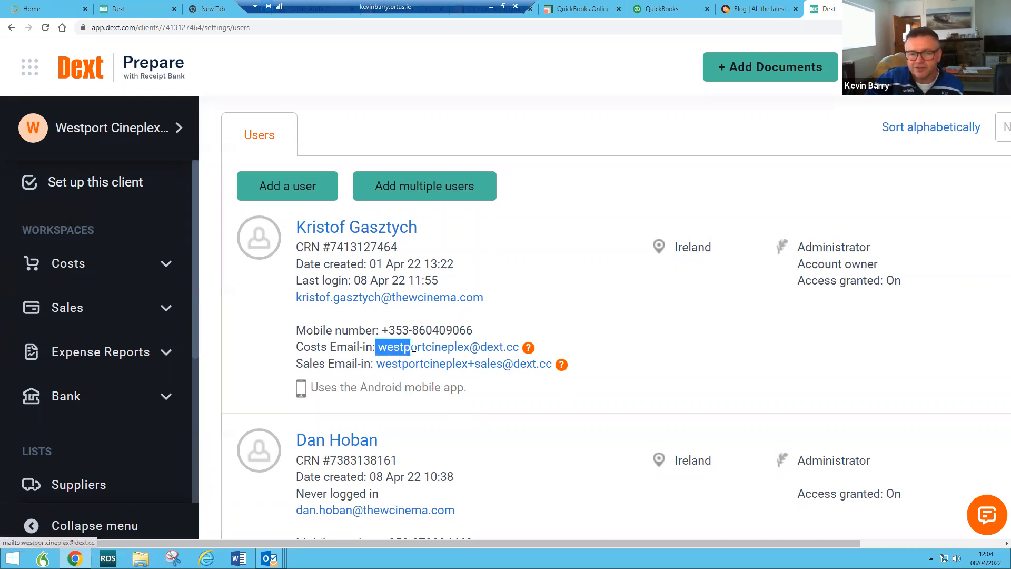
left_click_drag(296, 243, 510, 314)
left_click(373, 357)
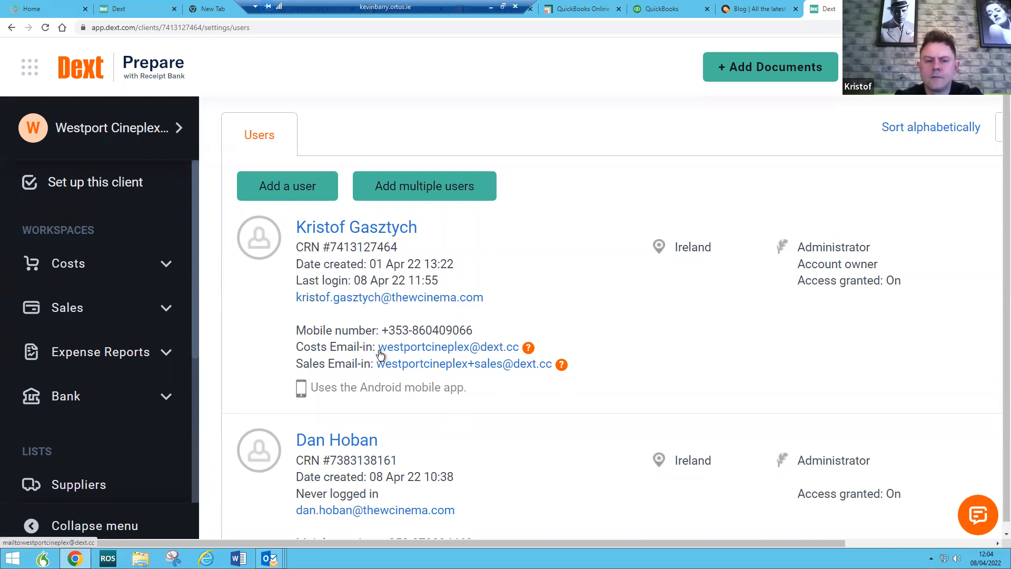
left_click_drag(378, 347, 519, 348)
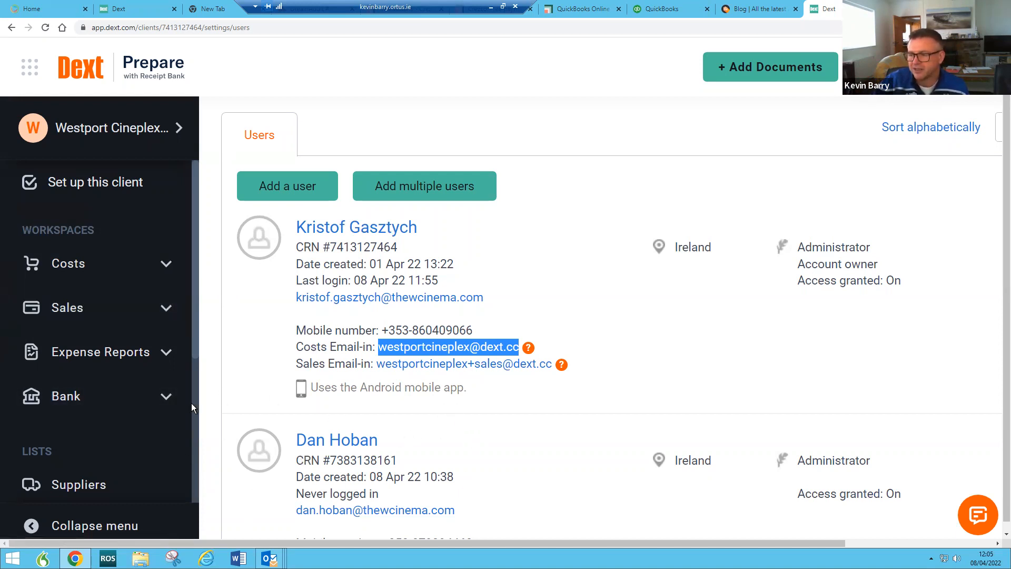
Step: Open the Suppliers list under Lists, starting with Abbey Foods Castlebar, ACM Roofing and Aldi
scroll(132, 450, "down", 1)
scroll(132, 450, "down", 2)
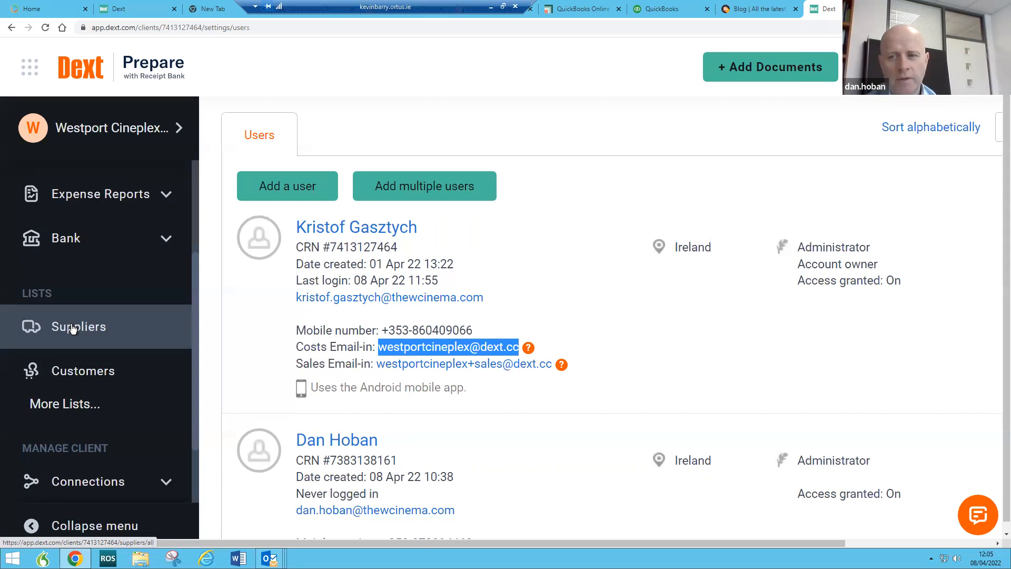
scroll(453, 436, "down", 2)
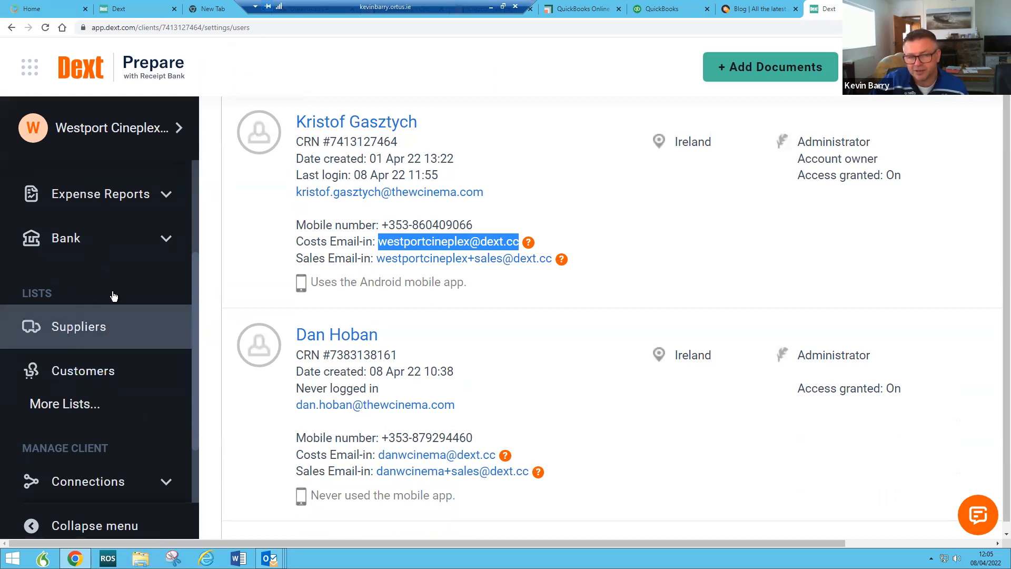
scroll(316, 345, "up", 2)
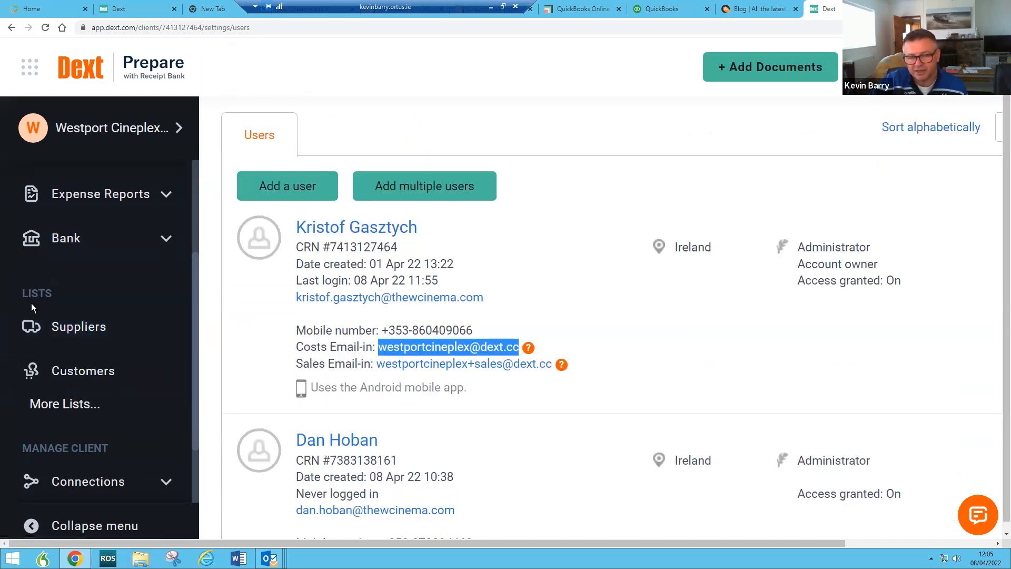
scroll(53, 295, "up", 3)
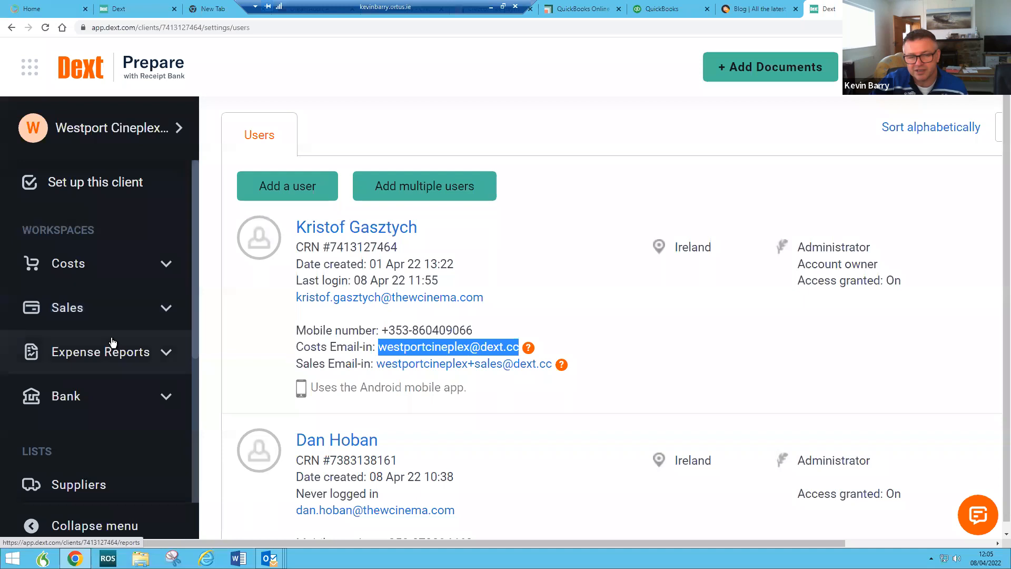
scroll(91, 387, "down", 3)
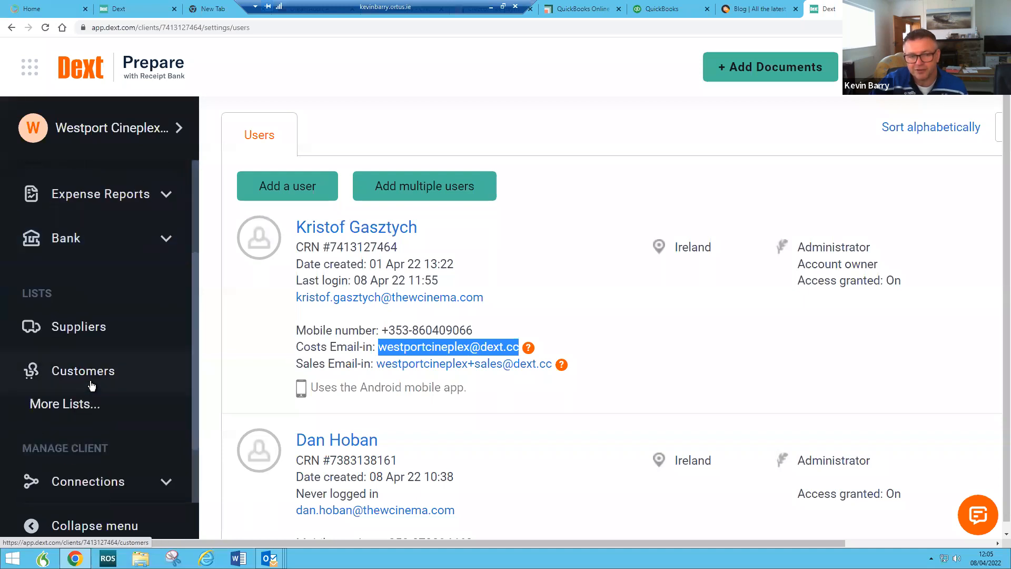
left_click(80, 328)
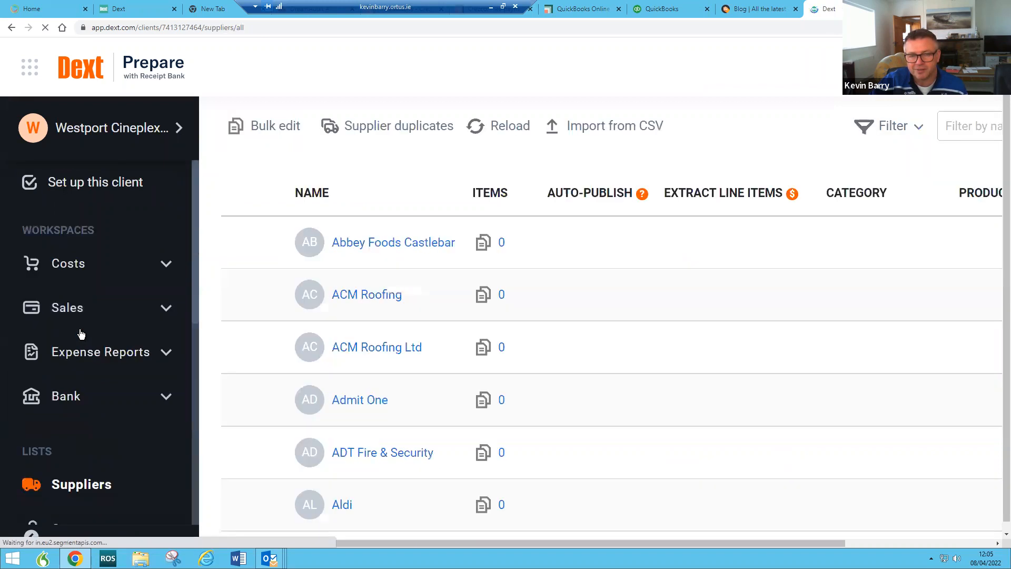
Step: Scroll through the suppliers, then switch to QuickBooks showing The Coffee House dashboard
scroll(377, 418, "down", 5)
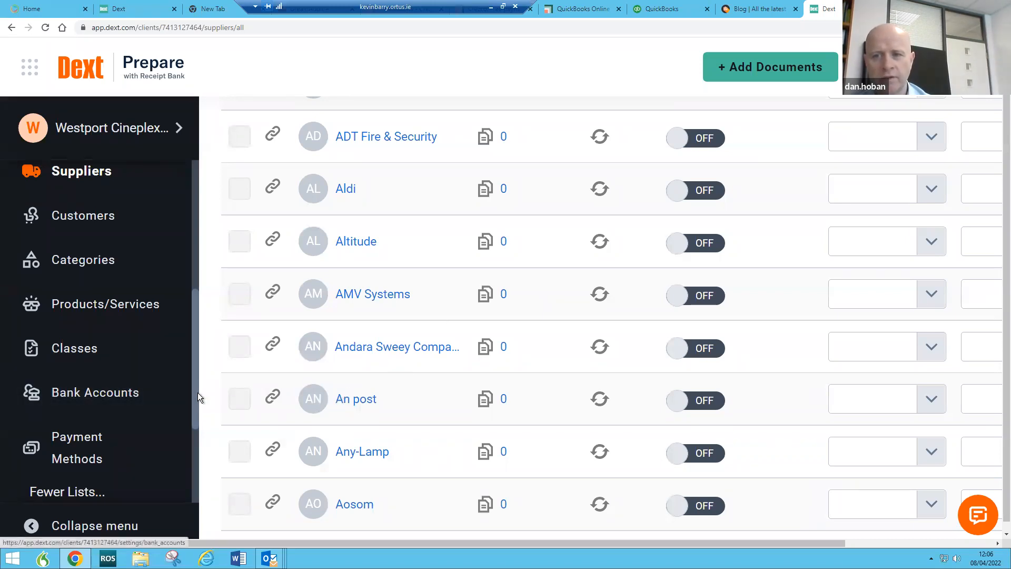
scroll(197, 393, "down", 3)
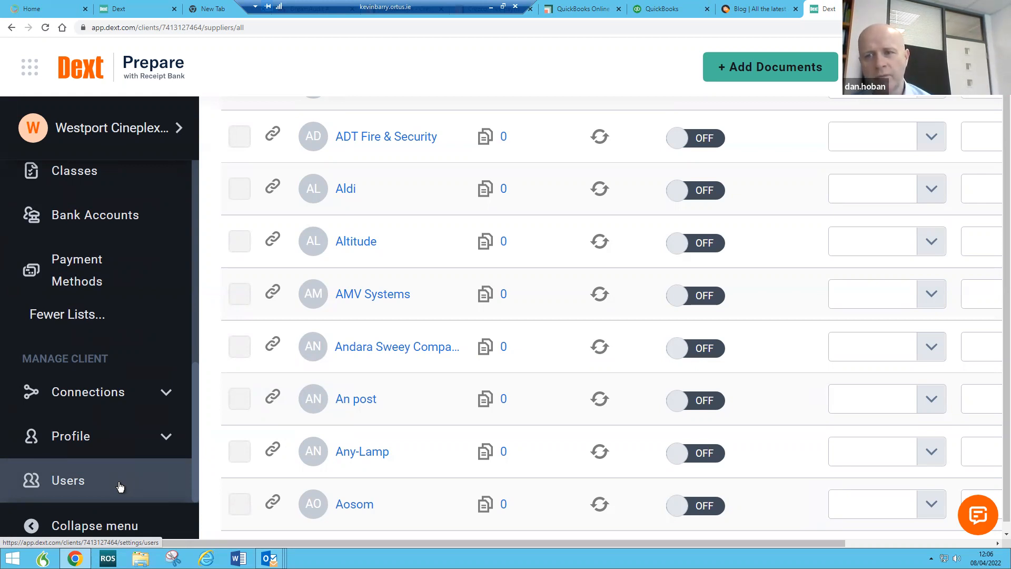
left_click(665, 10)
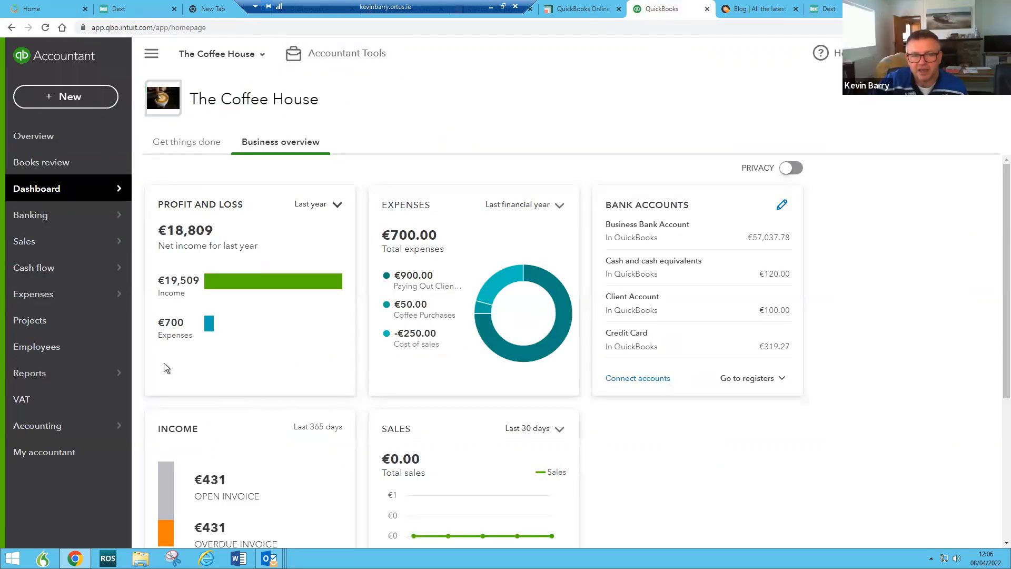
mouse_move(73, 305)
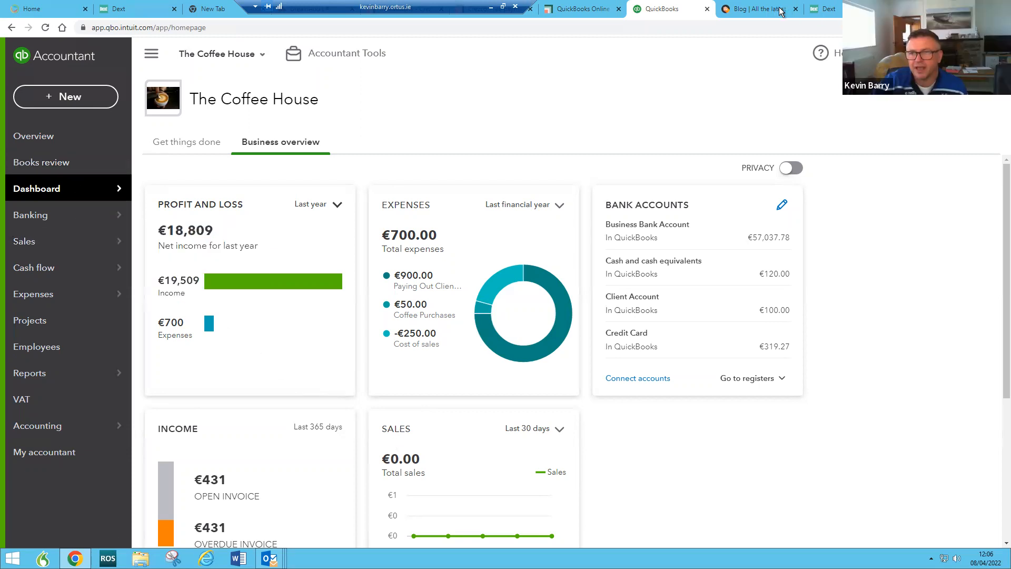
Step: Back in Dext, open the Users page and highlight both administrators' Costs email-in addresses
left_click(825, 10)
scroll(92, 448, "down", 1)
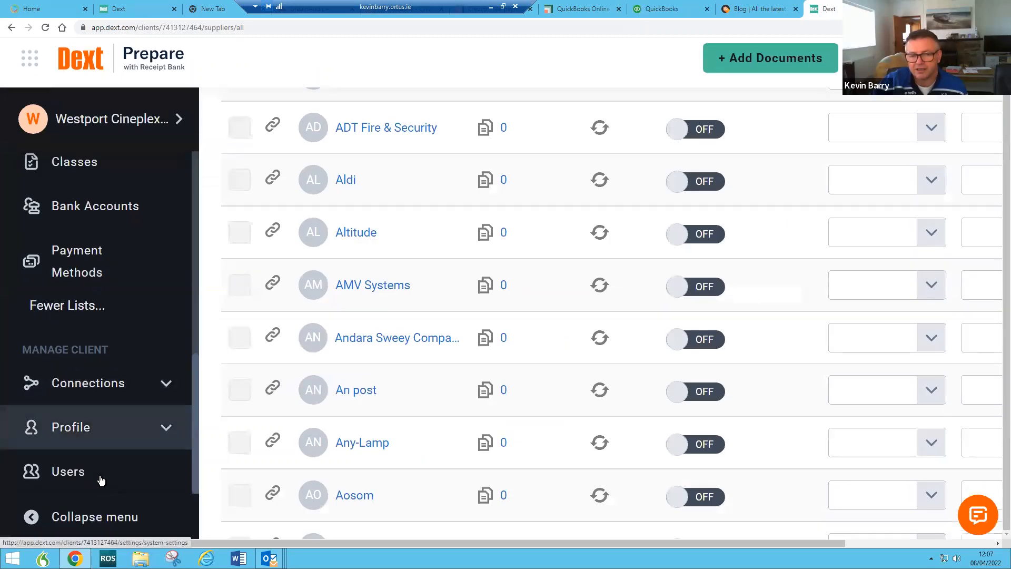
left_click(74, 472)
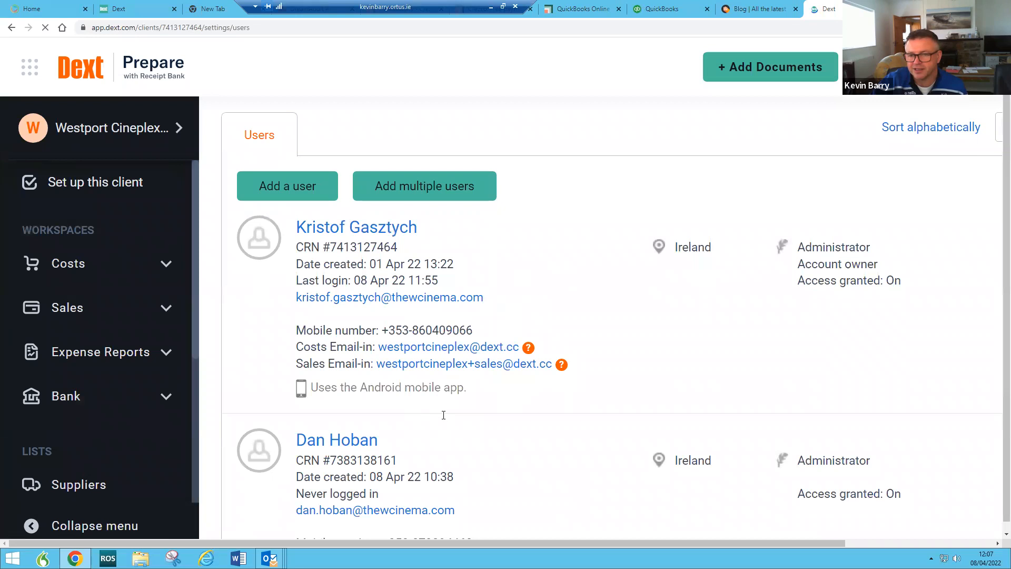
scroll(415, 298, "down", 1)
left_click_drag(373, 295, 514, 299)
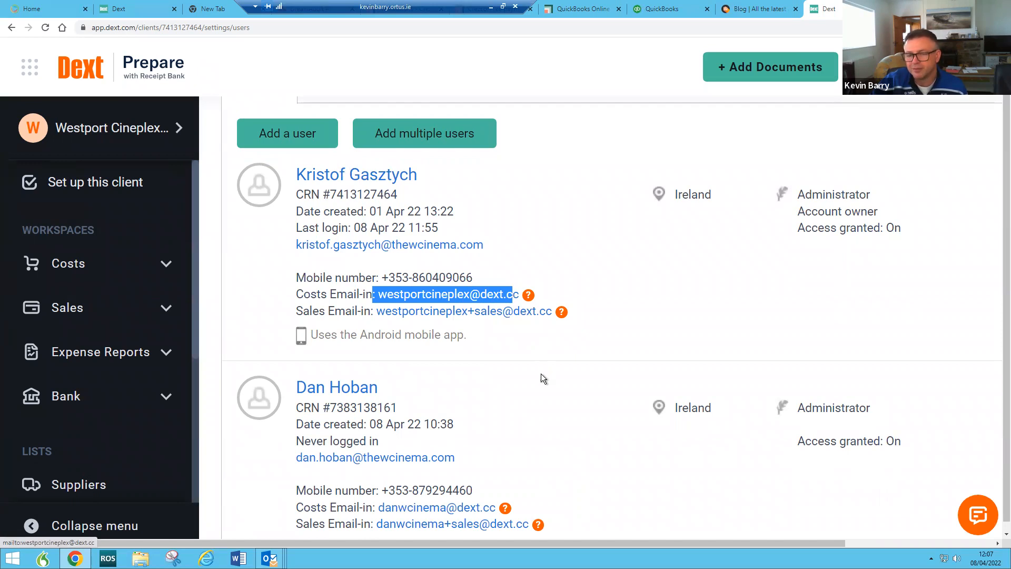
scroll(543, 382, "down", 2)
left_click_drag(377, 403, 495, 404)
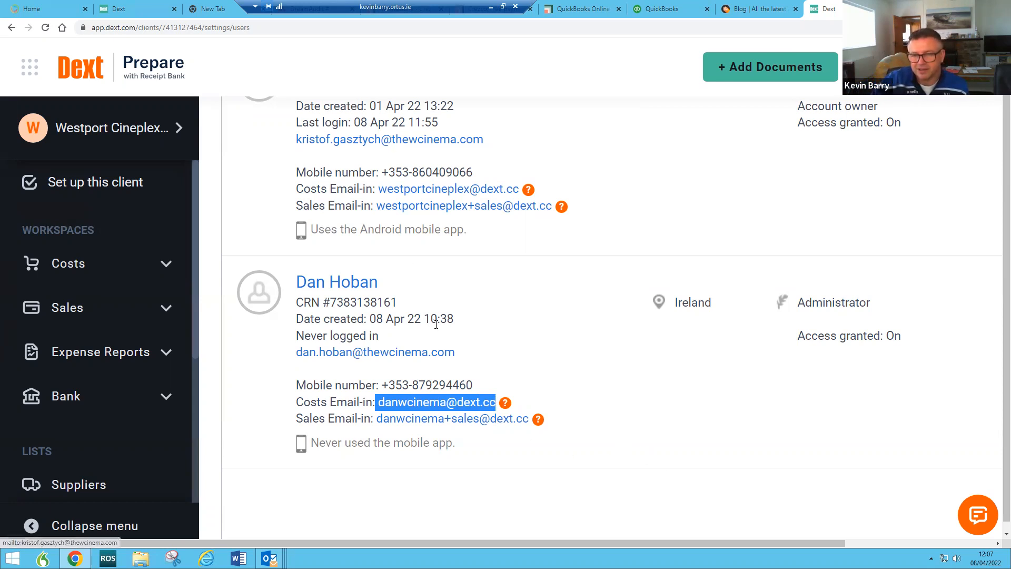
scroll(436, 323, "up", 2)
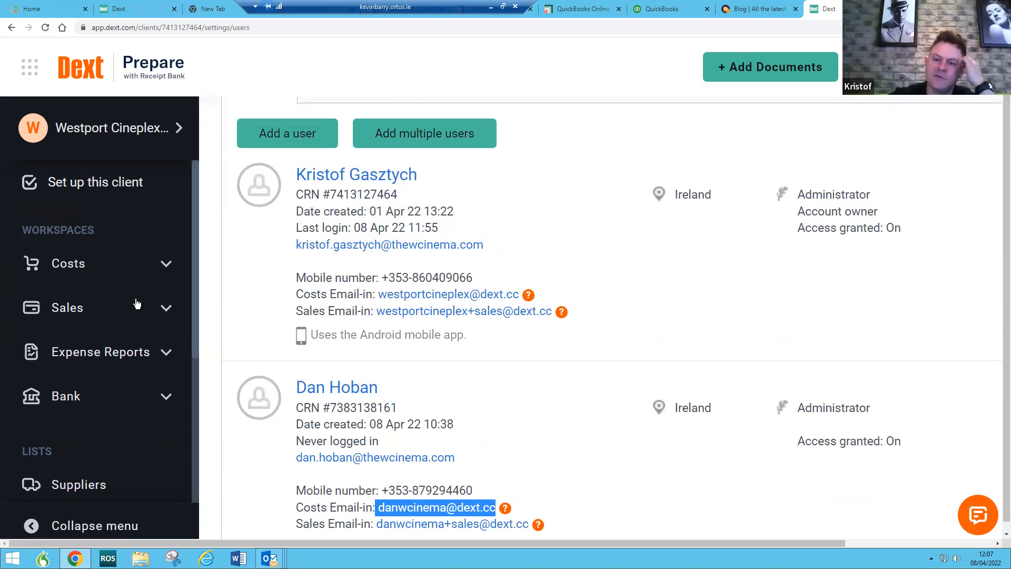
Step: View the In Processing item's receipt image, then close it
left_click(73, 265)
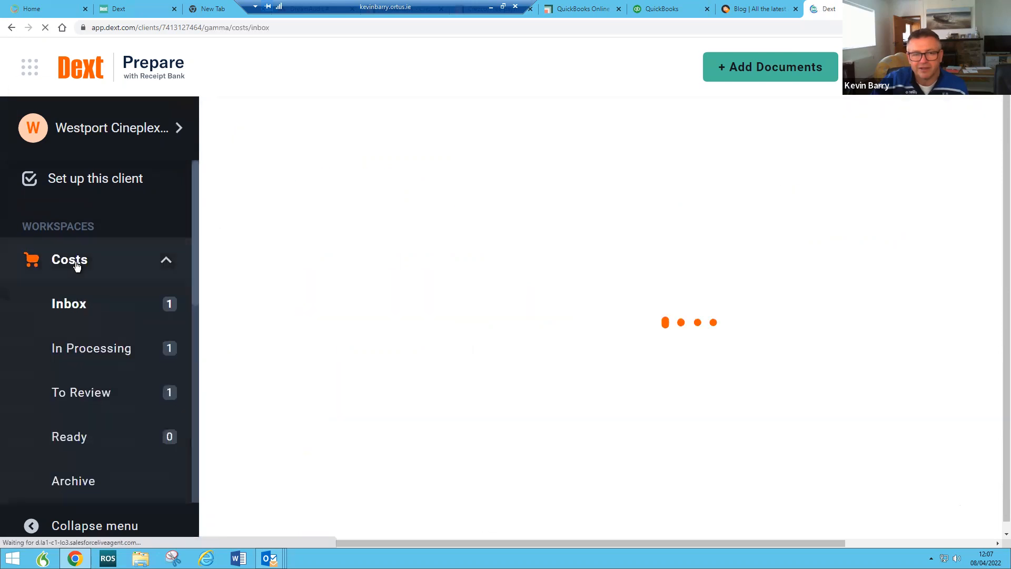
left_click(96, 349)
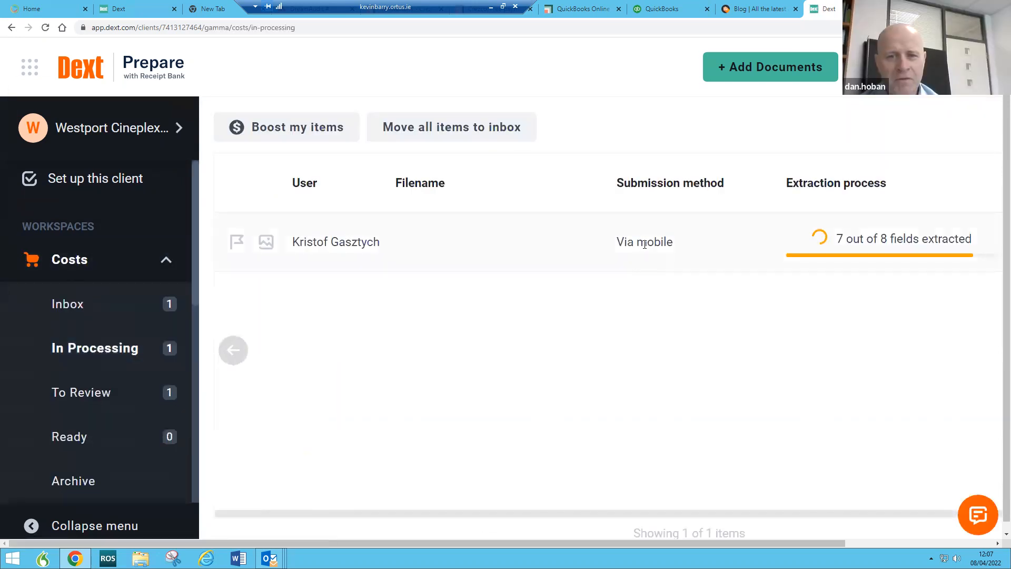
left_click(268, 243)
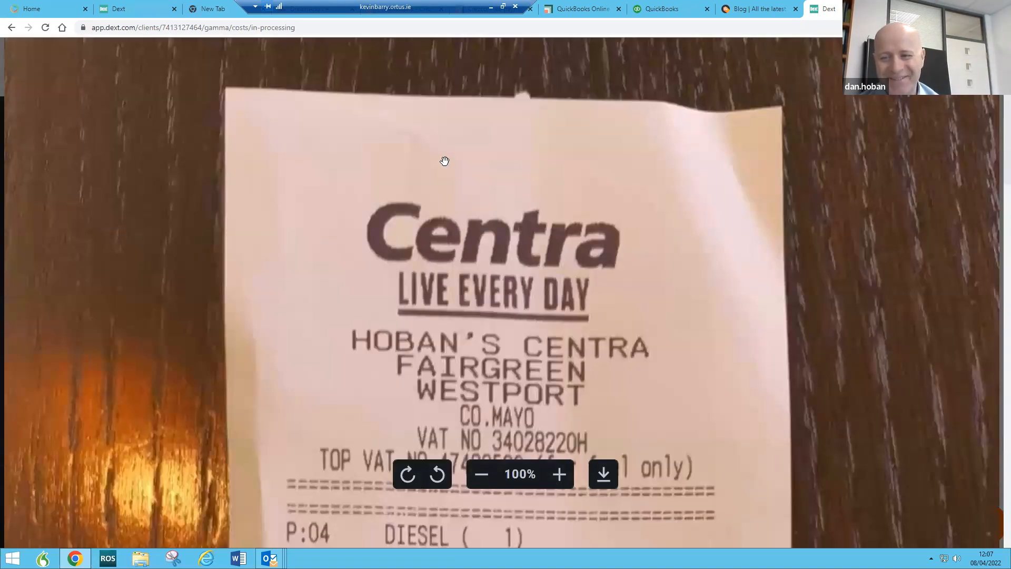
left_click(11, 28)
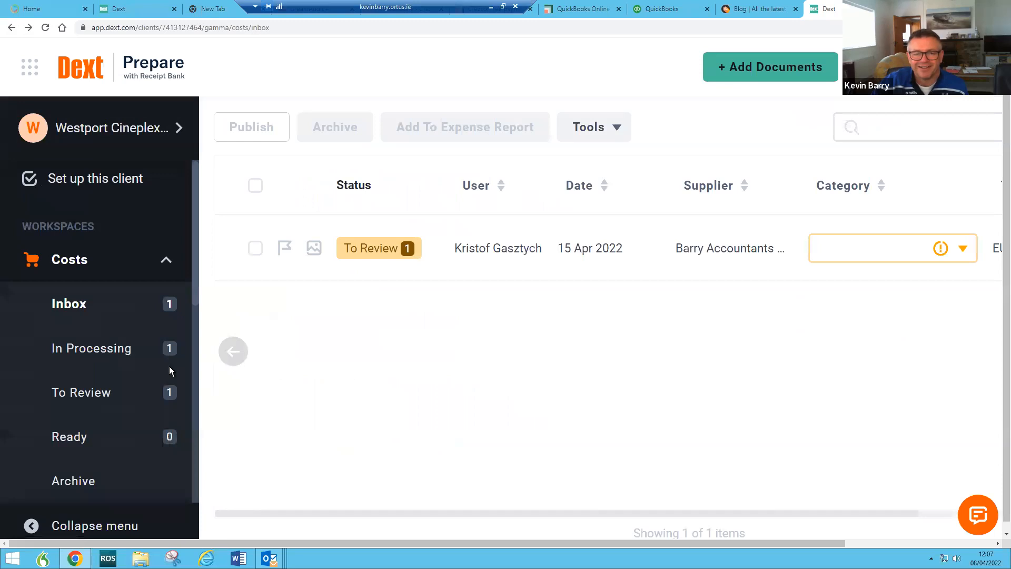
Step: Check the To Review and In Processing costs, then return to the Costs inbox
left_click(75, 311)
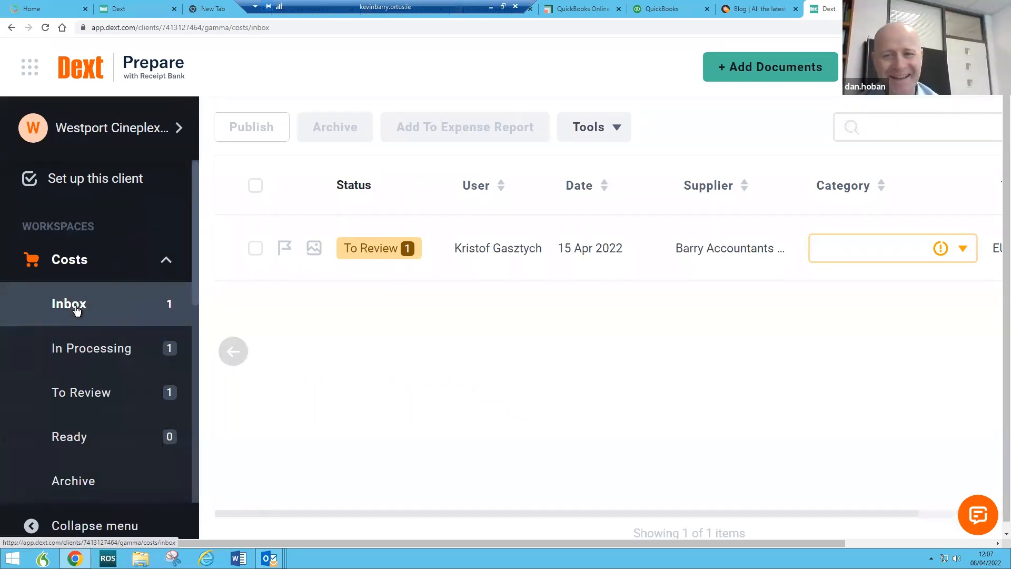
left_click(100, 400)
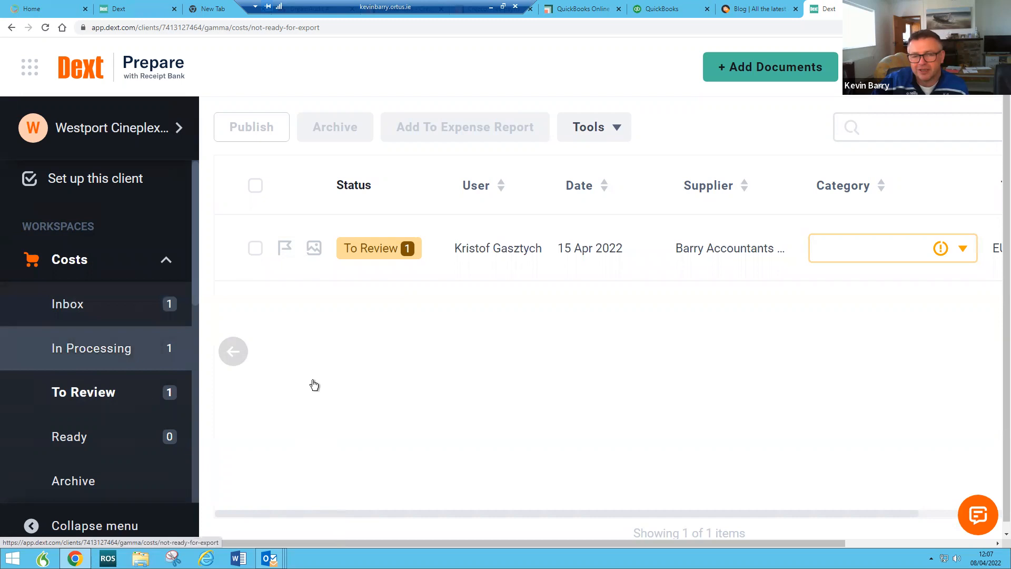
left_click(88, 349)
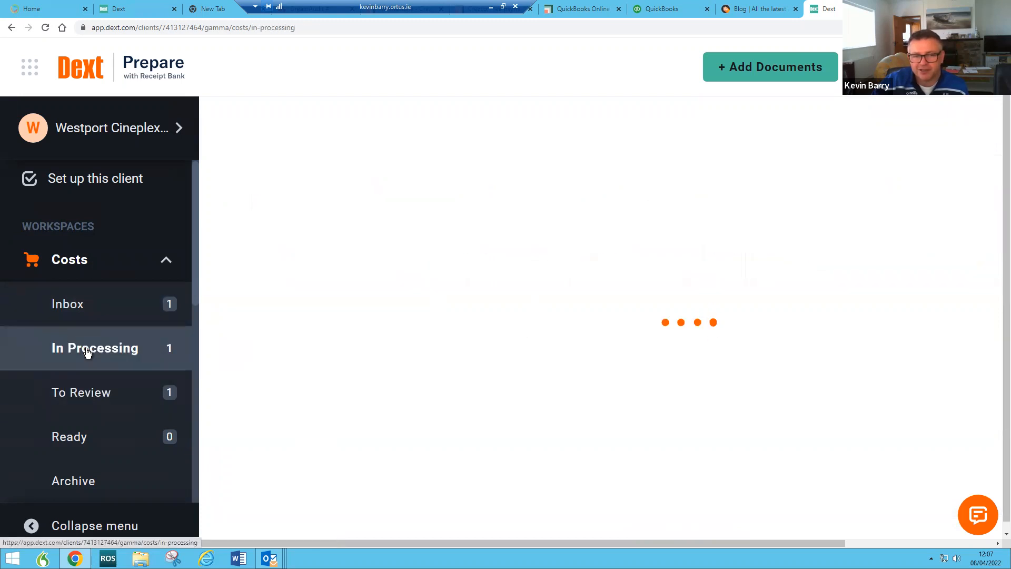
mouse_move(801, 250)
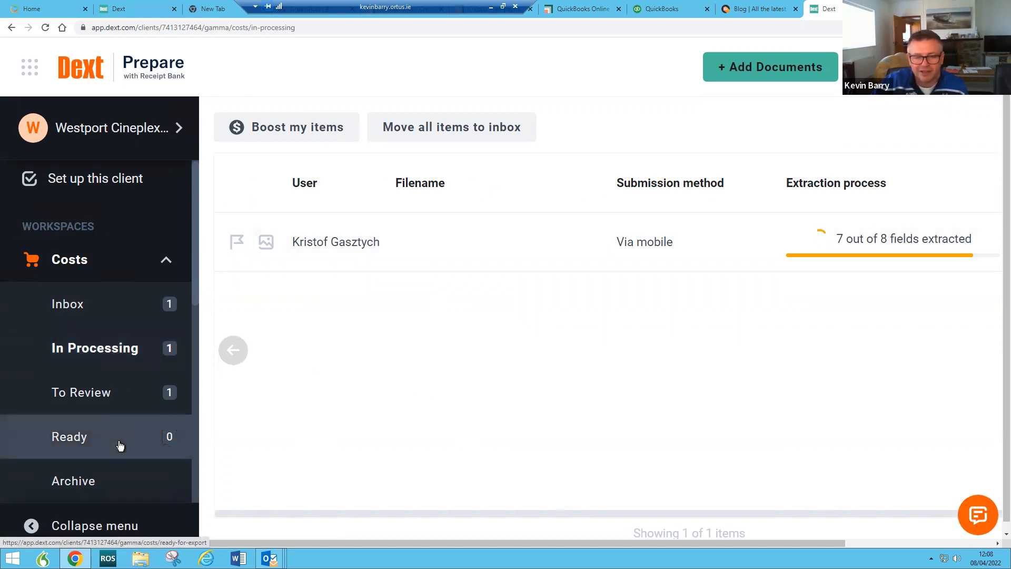
scroll(119, 444, "down", 2)
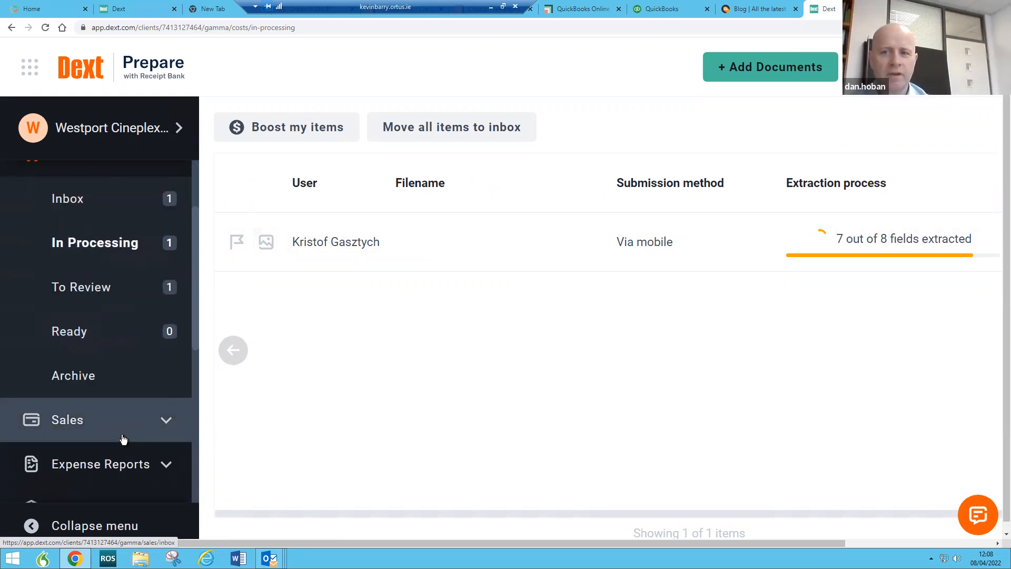
scroll(122, 437, "up", 2)
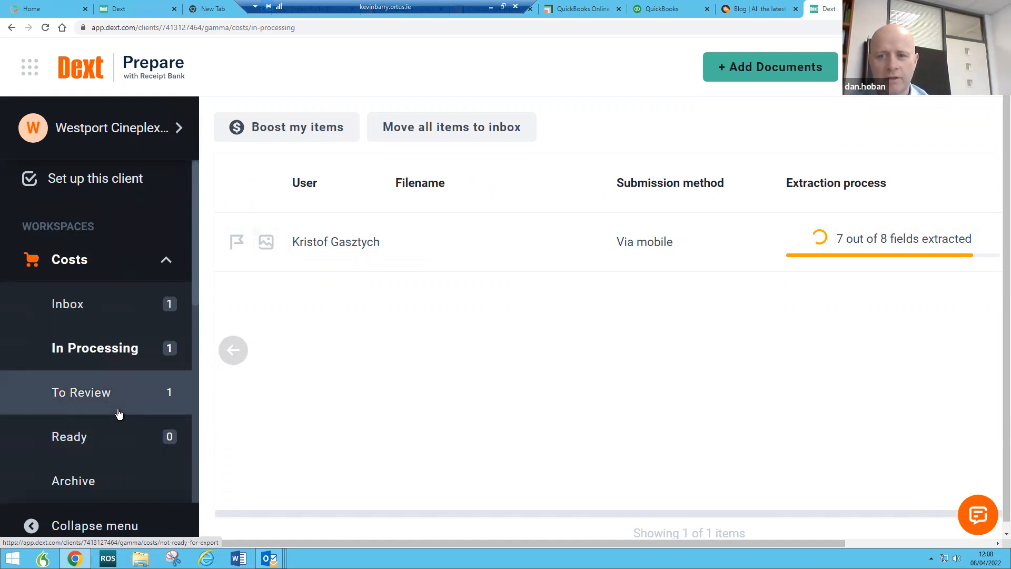
scroll(124, 402, "up", 1)
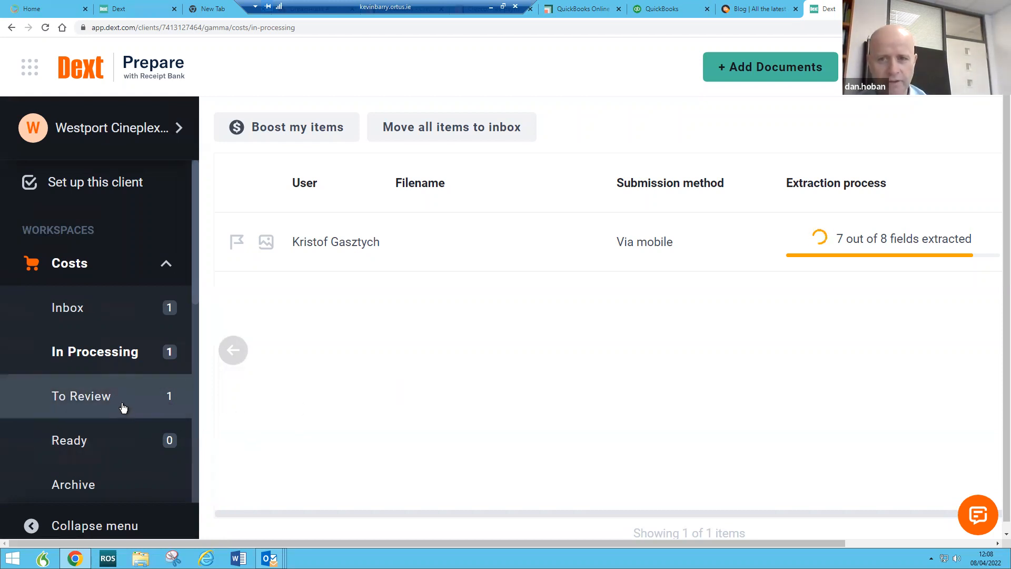
left_click(59, 273)
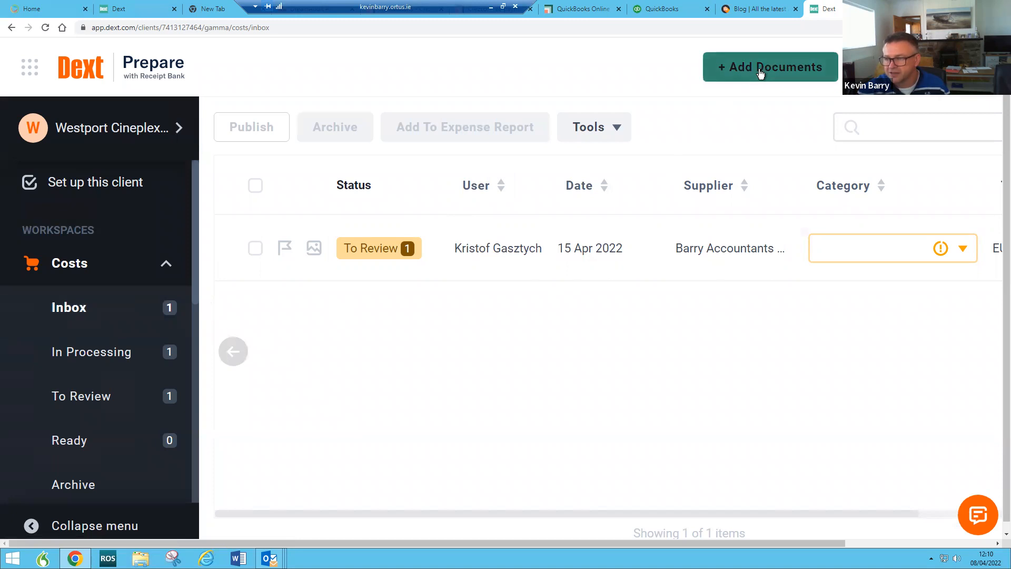
Step: Set Costs document uploads to one document per page, then go to the Invoice Fetch page
left_click(759, 70)
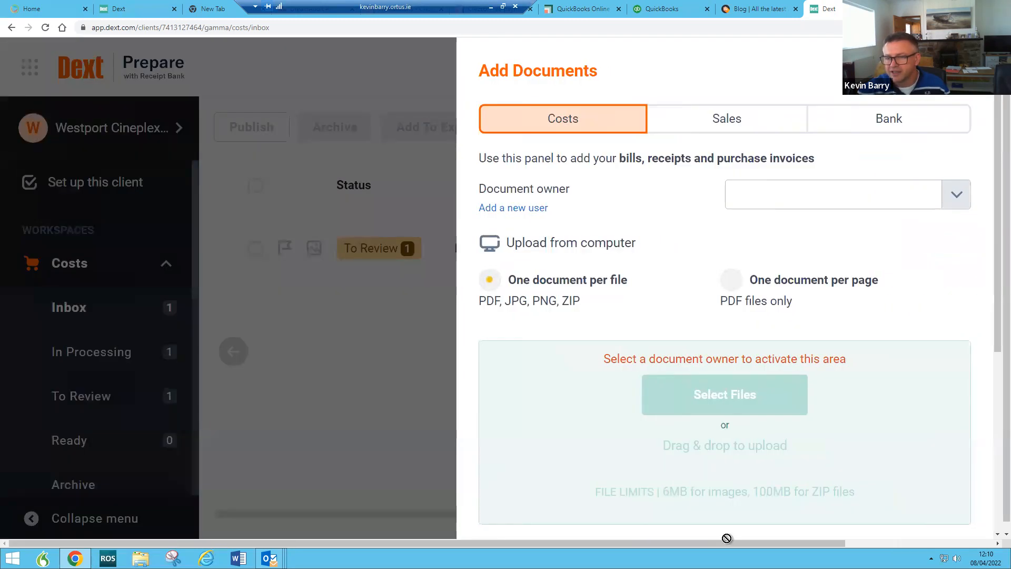
scroll(685, 298, "down", 3)
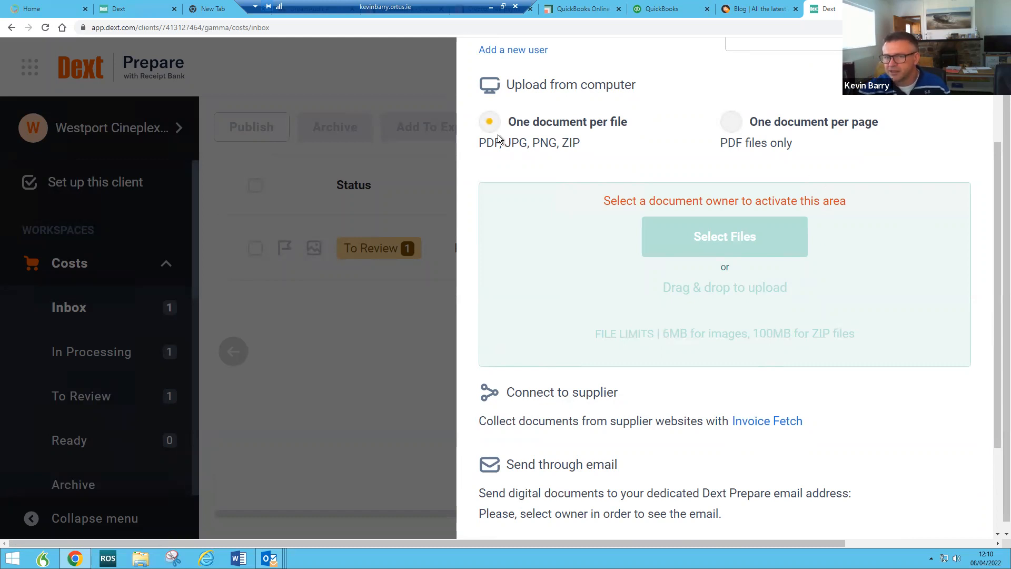
left_click(739, 124)
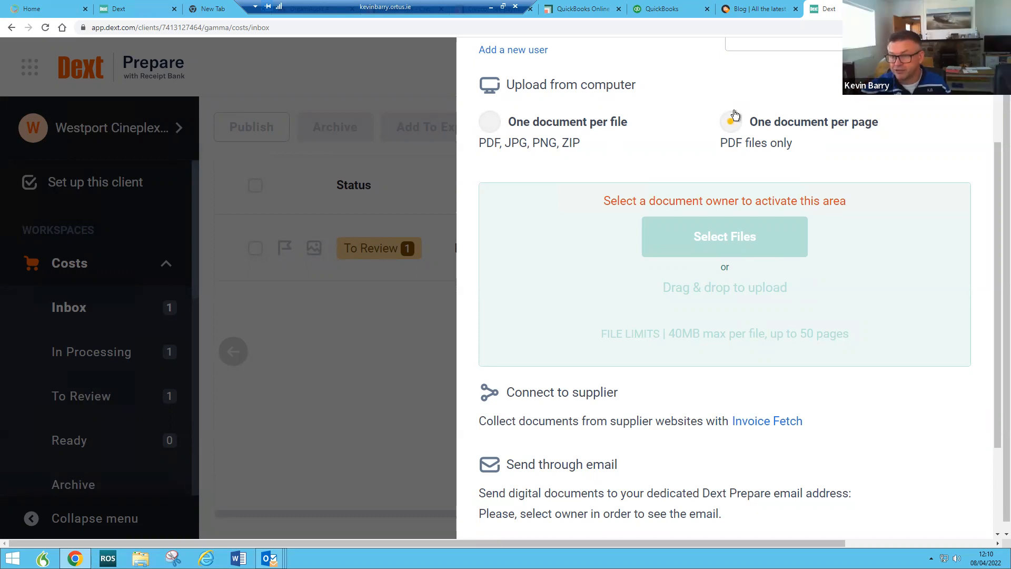
left_click(493, 135)
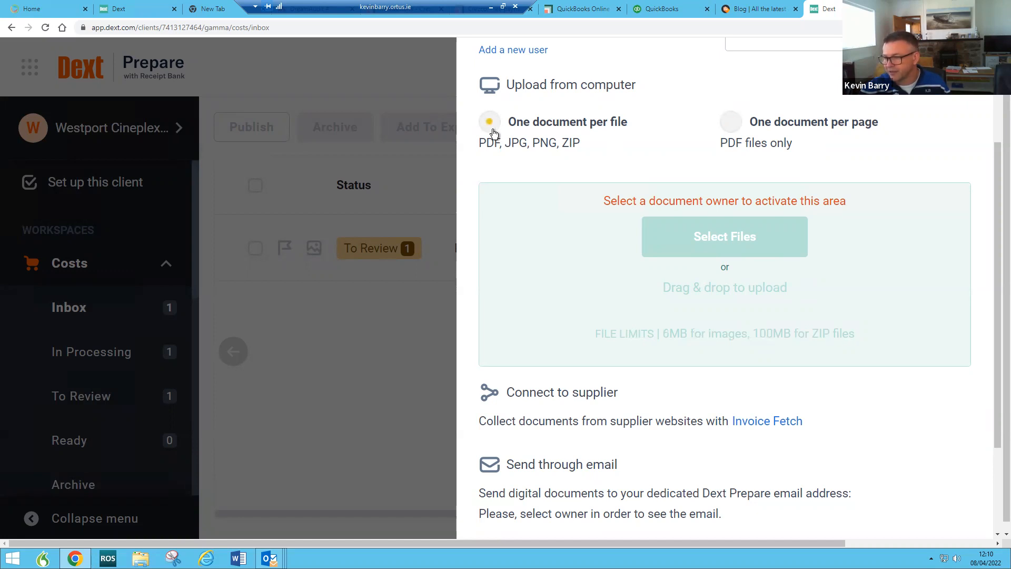
left_click(743, 127)
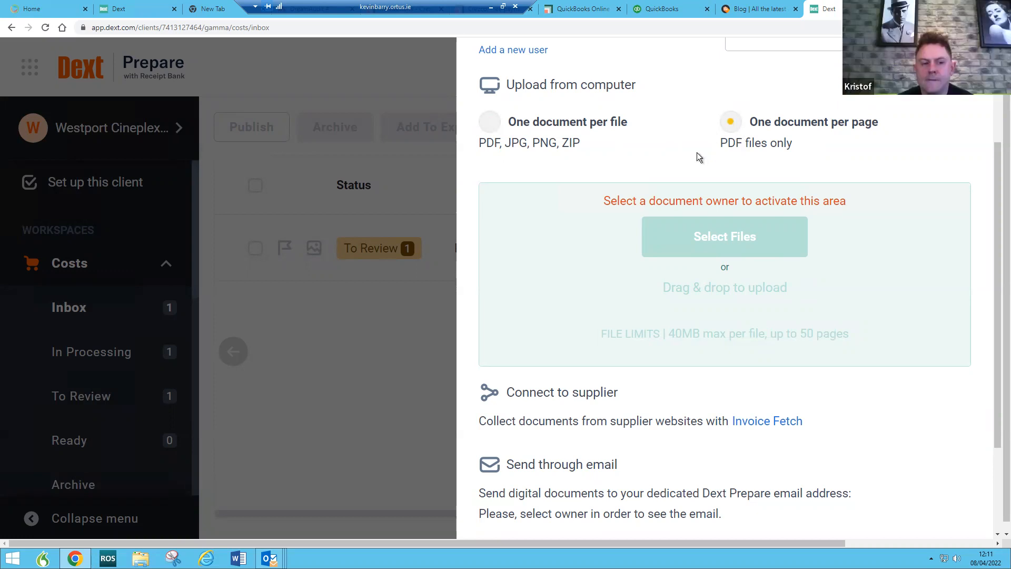
left_click(757, 425)
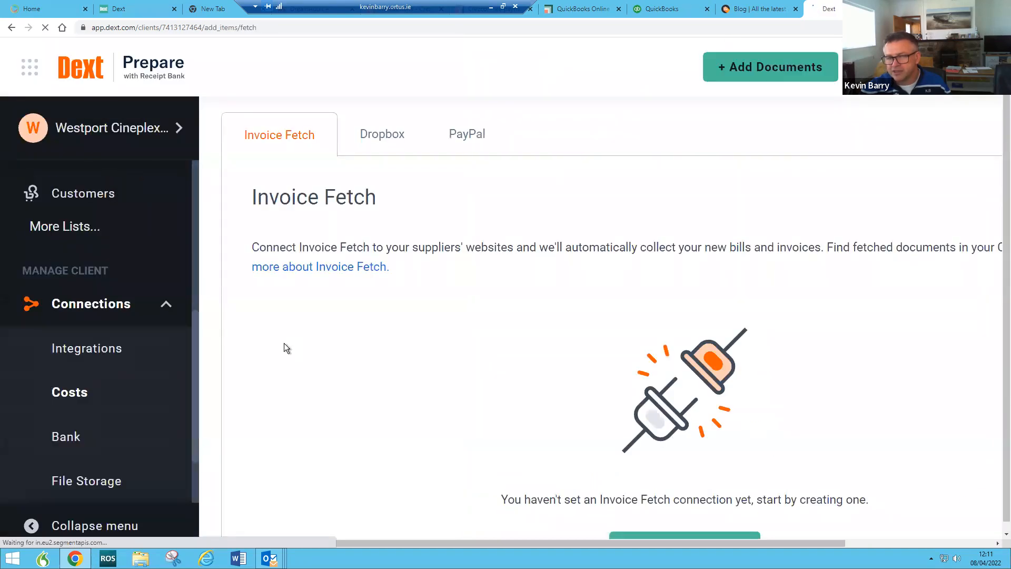
Step: Start a new Invoice Fetch supplier connection and check the user list for Time Warner Business
scroll(369, 355, "down", 2)
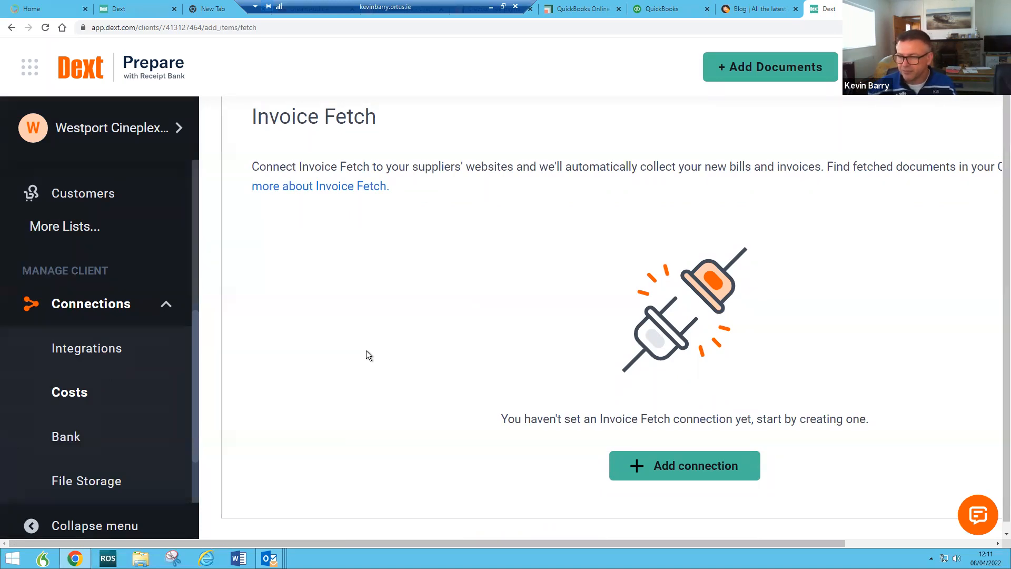
left_click(719, 473)
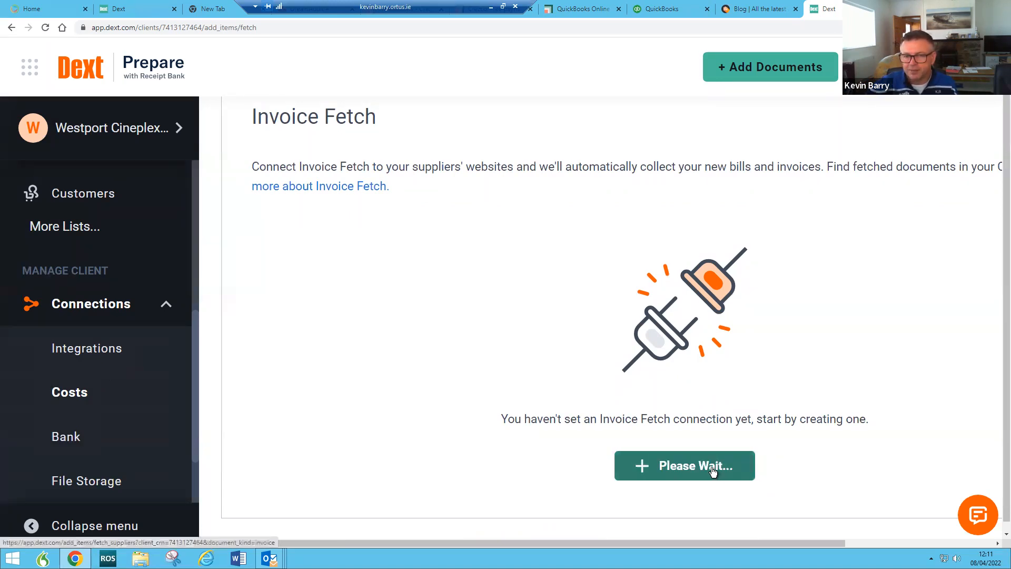
scroll(250, 389, "down", 2)
scroll(253, 388, "up", 2)
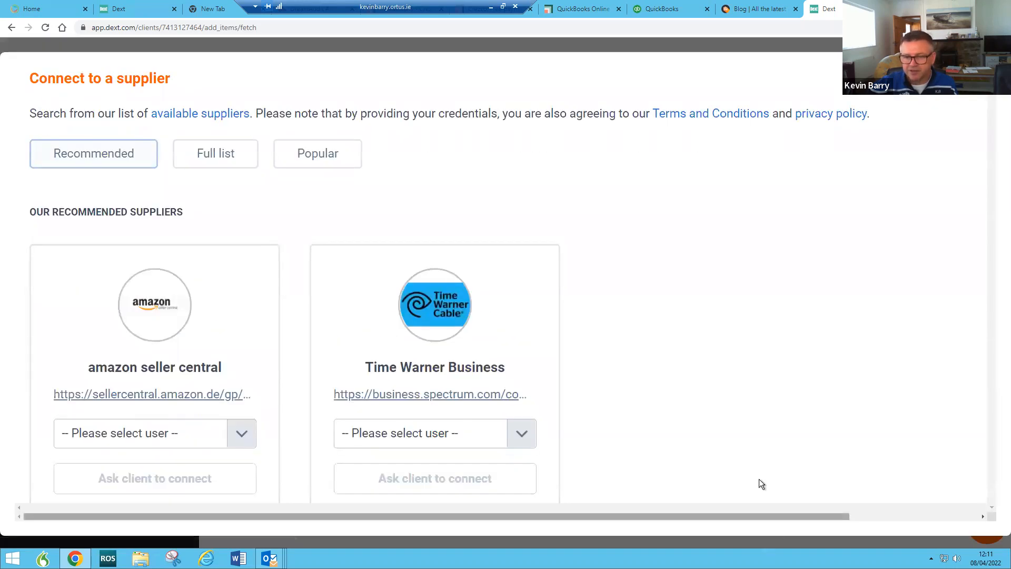
scroll(706, 388, "down", 2)
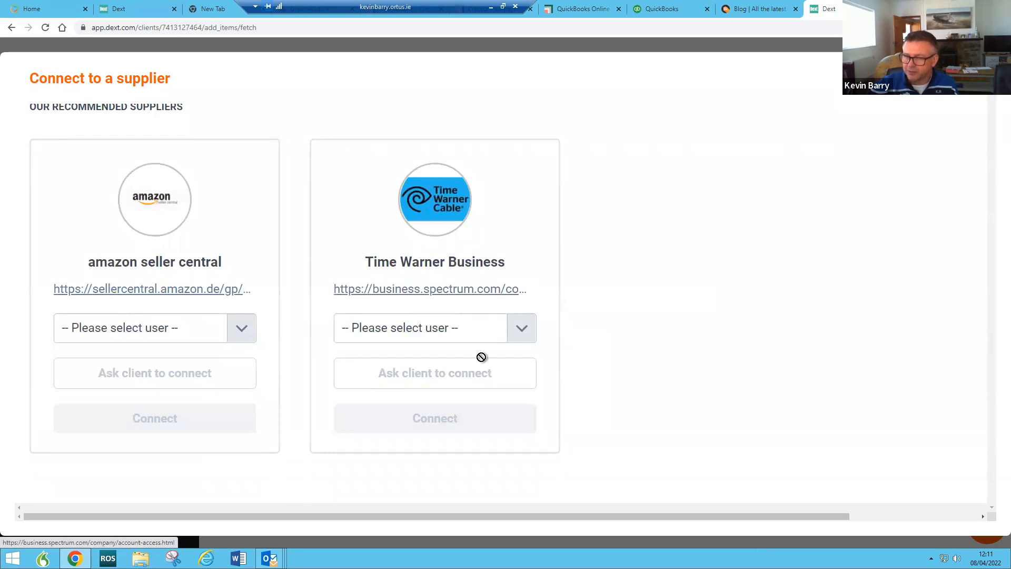
left_click(521, 335)
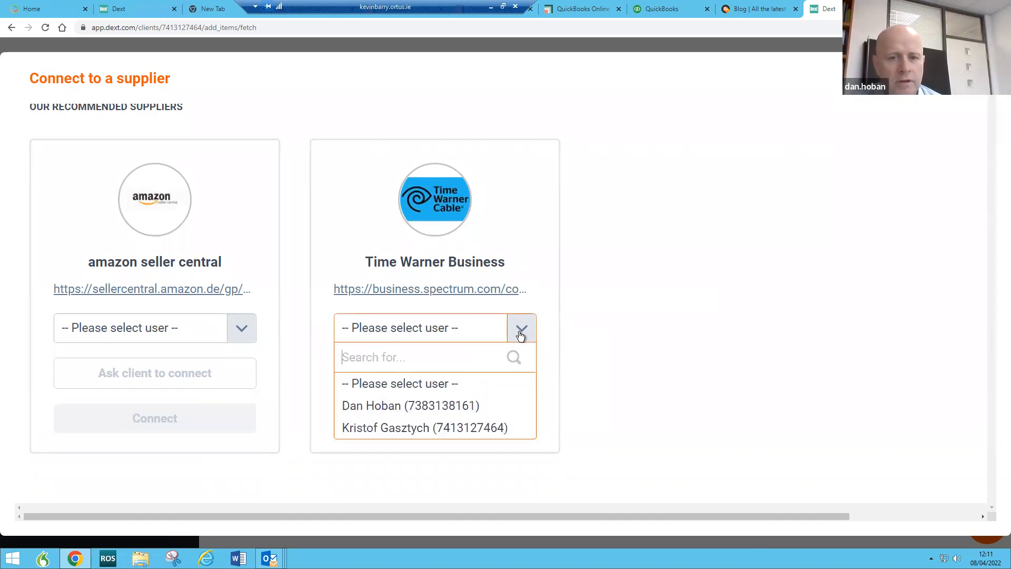
left_click(530, 260)
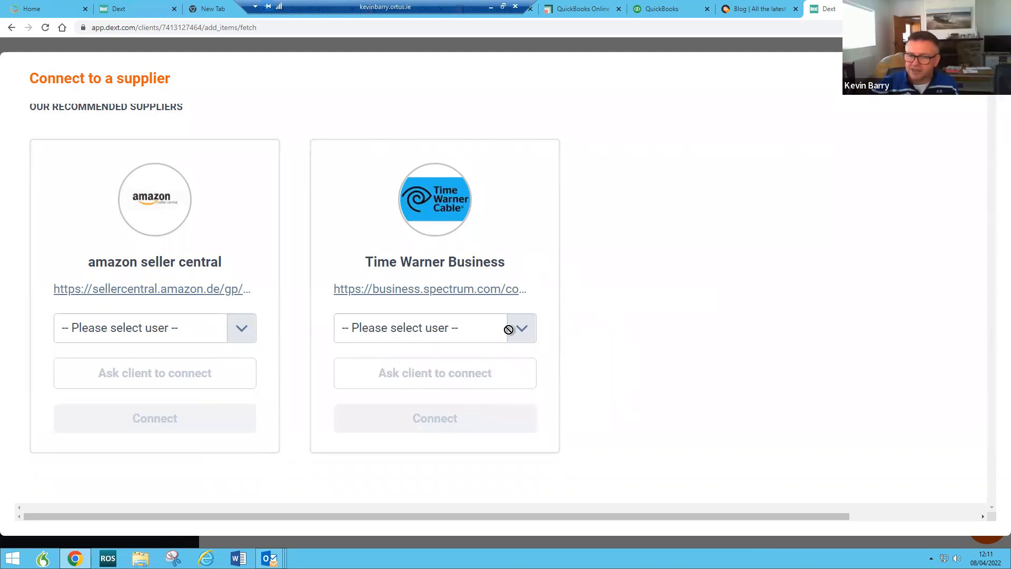
scroll(334, 293, "up", 2)
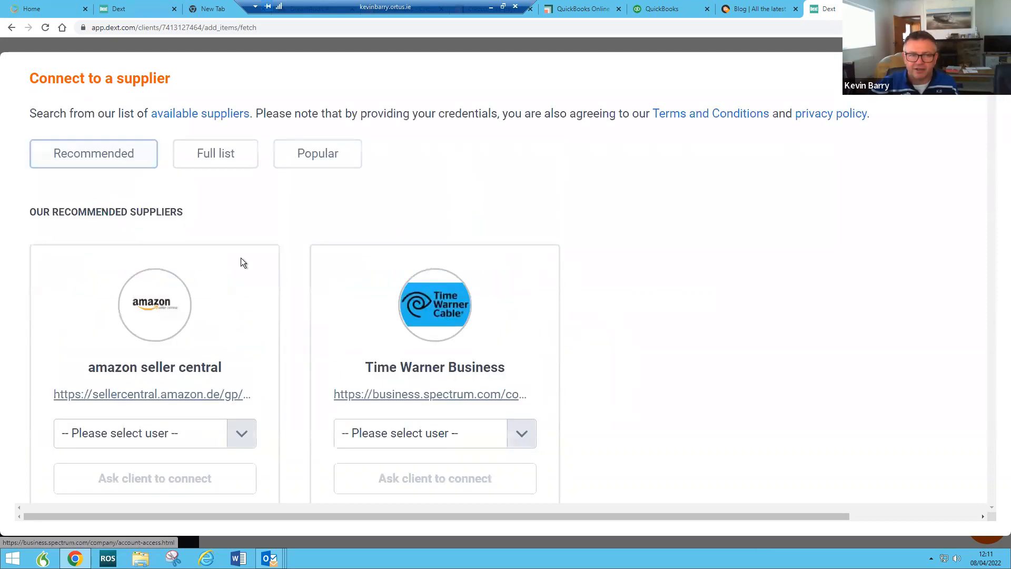
Step: Open the full supplier list and search it for eflow
left_click(235, 165)
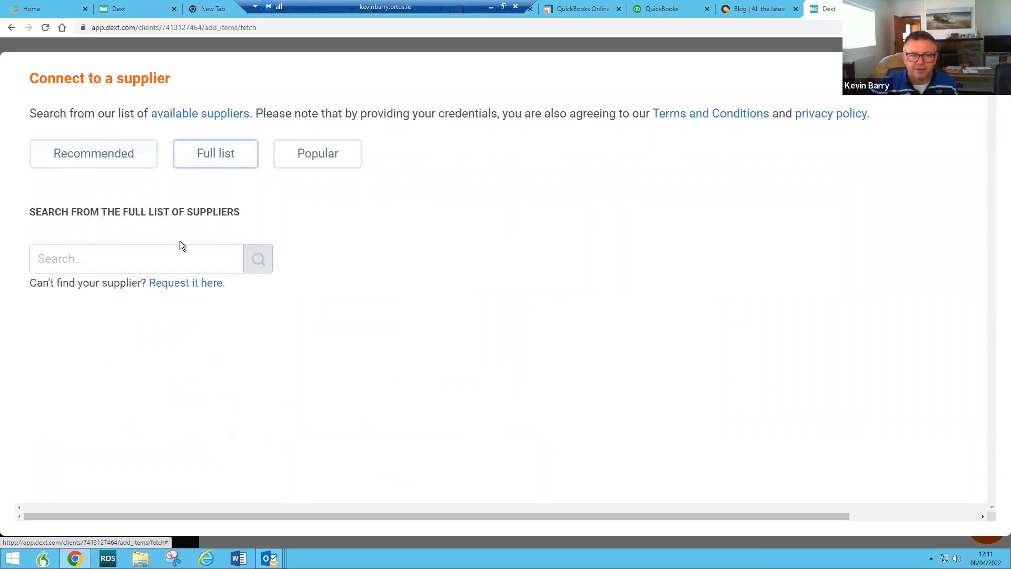
left_click(161, 252)
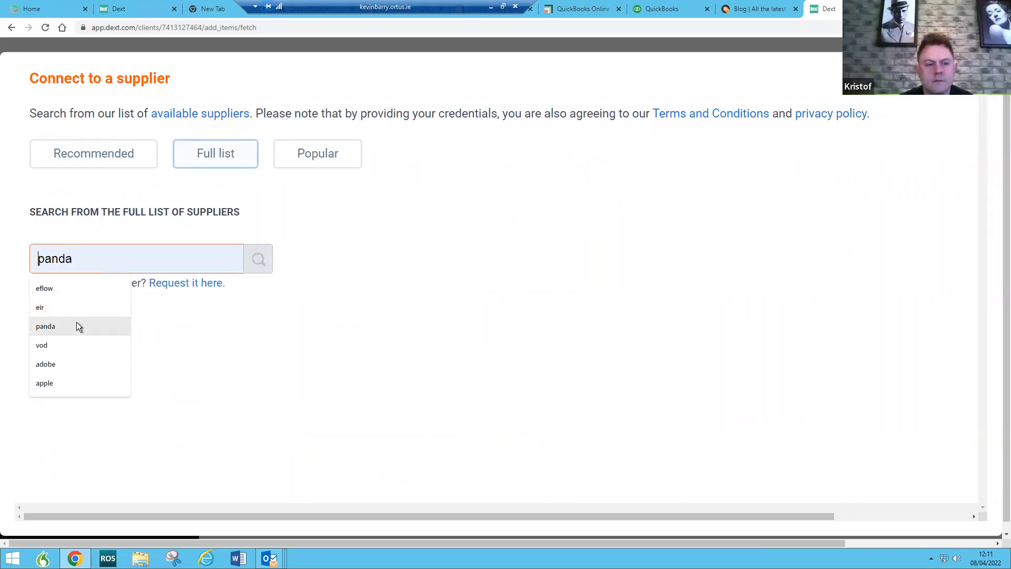
left_click(77, 287)
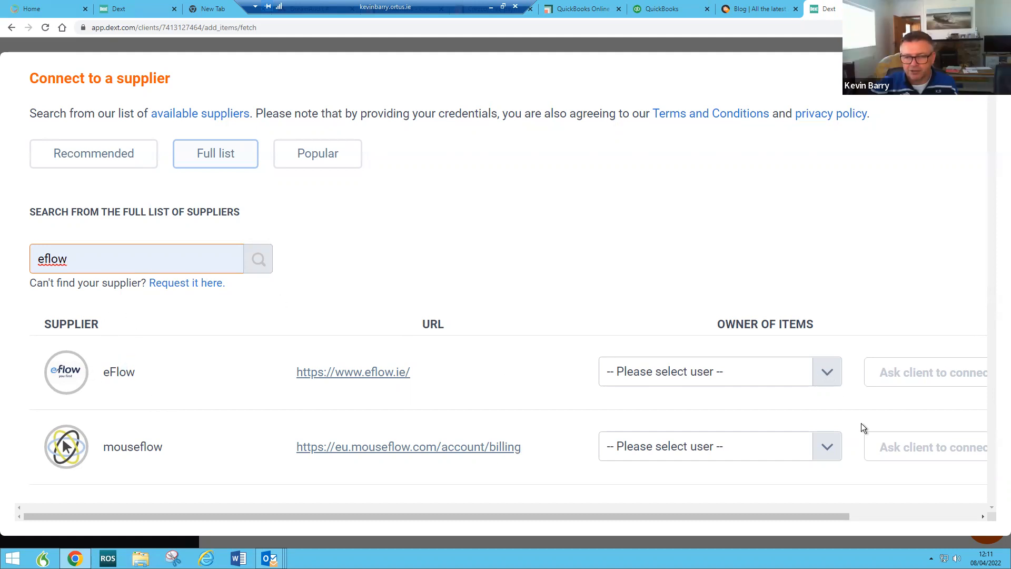
left_click(254, 265)
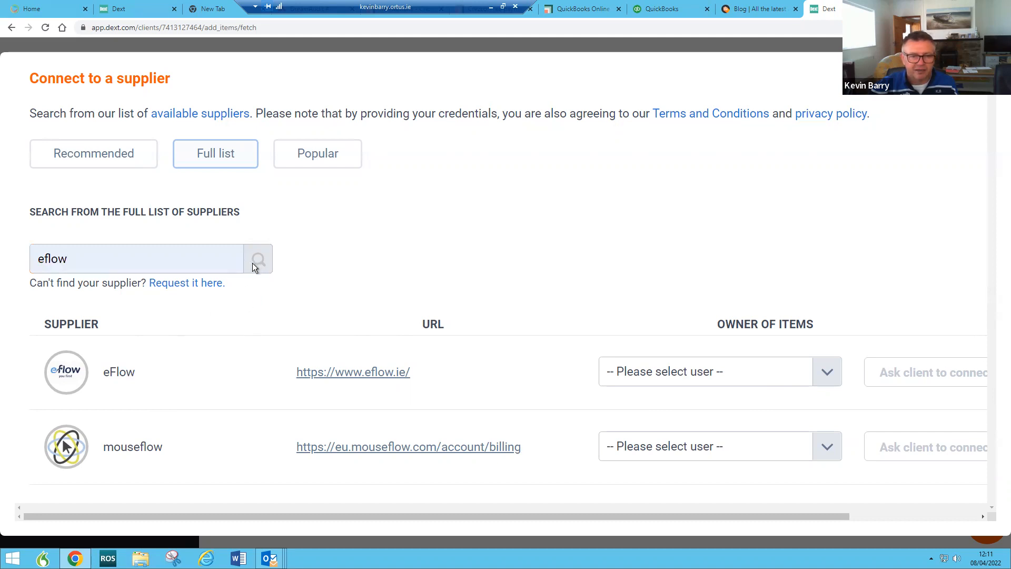
Step: Search the suppliers for flogas and pan, close the dialog and restart Add connection
double_click(142, 258)
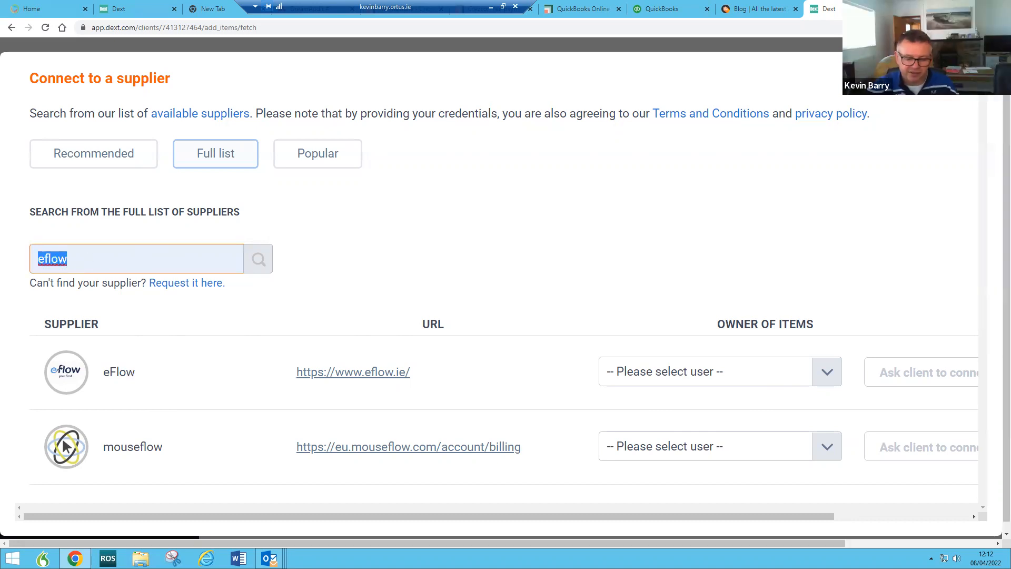
type("flogas")
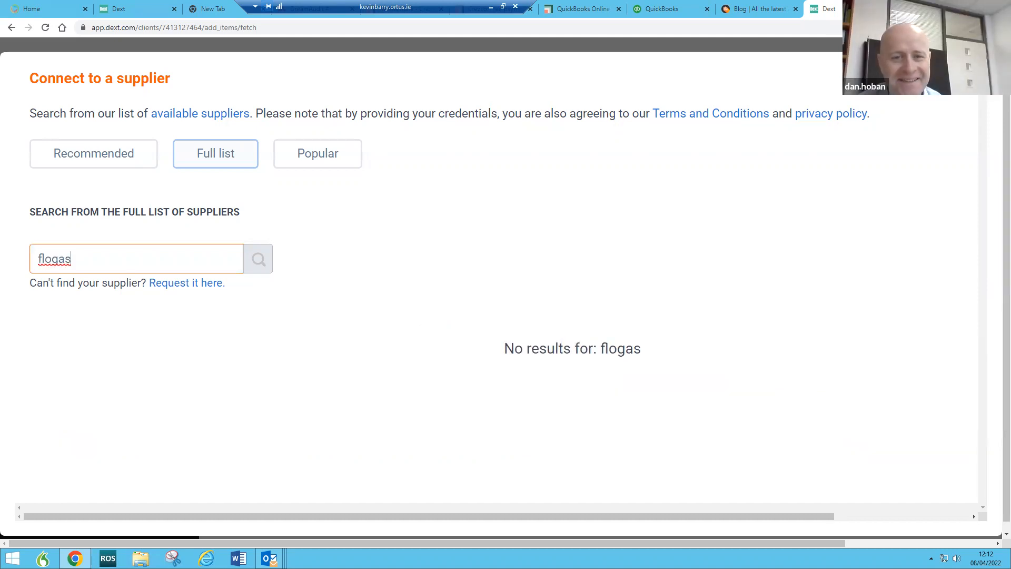
left_click_drag(103, 258, 8, 261)
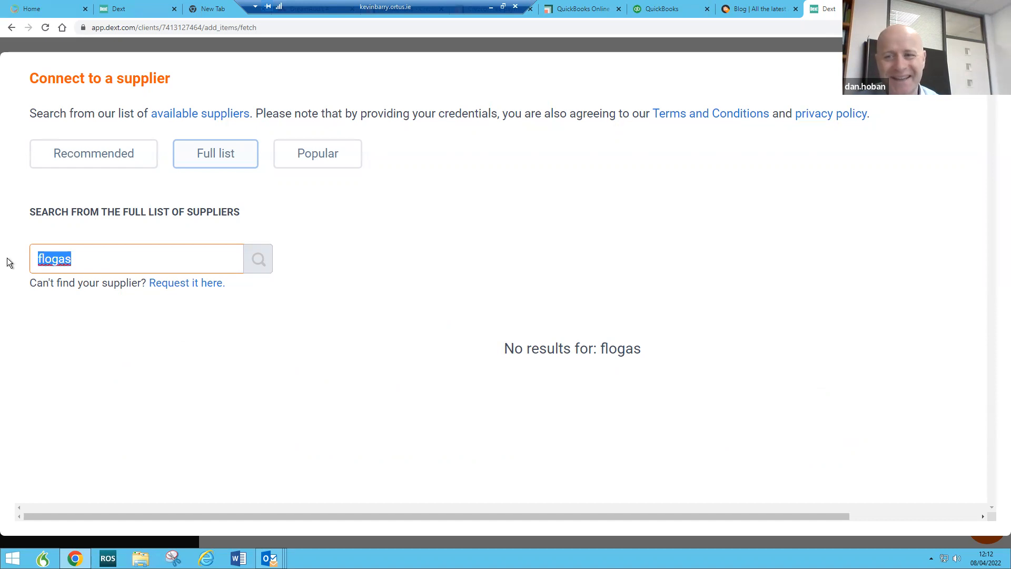
type("pan")
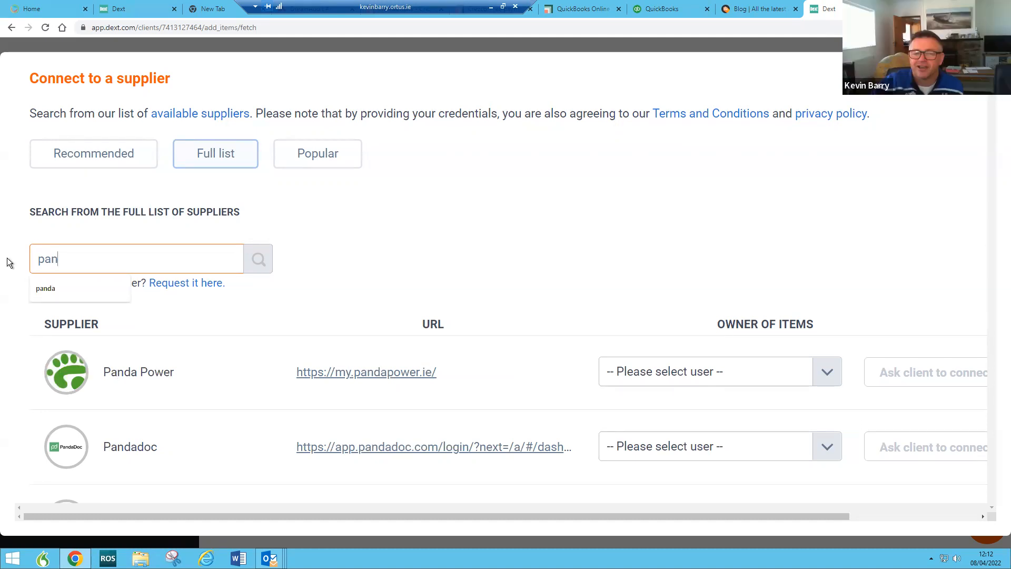
left_click(387, 230)
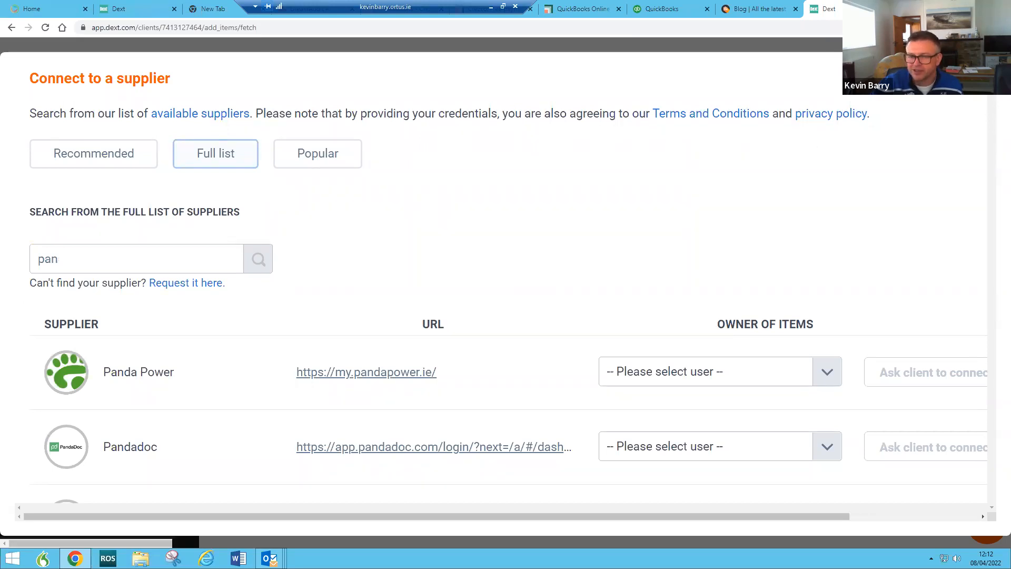
left_click(984, 76)
left_click(692, 472)
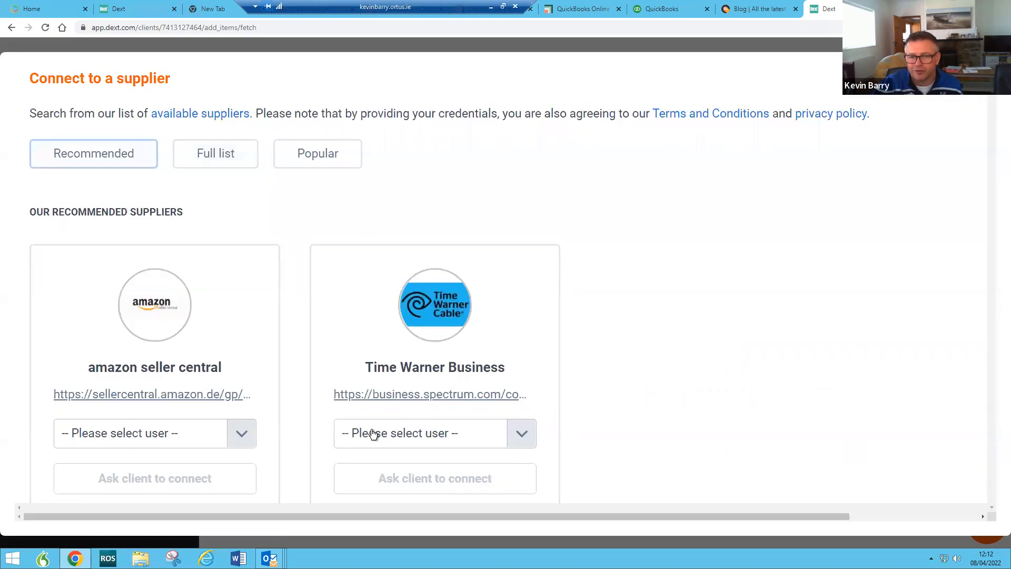
scroll(220, 264, "down", 2)
scroll(223, 271, "up", 2)
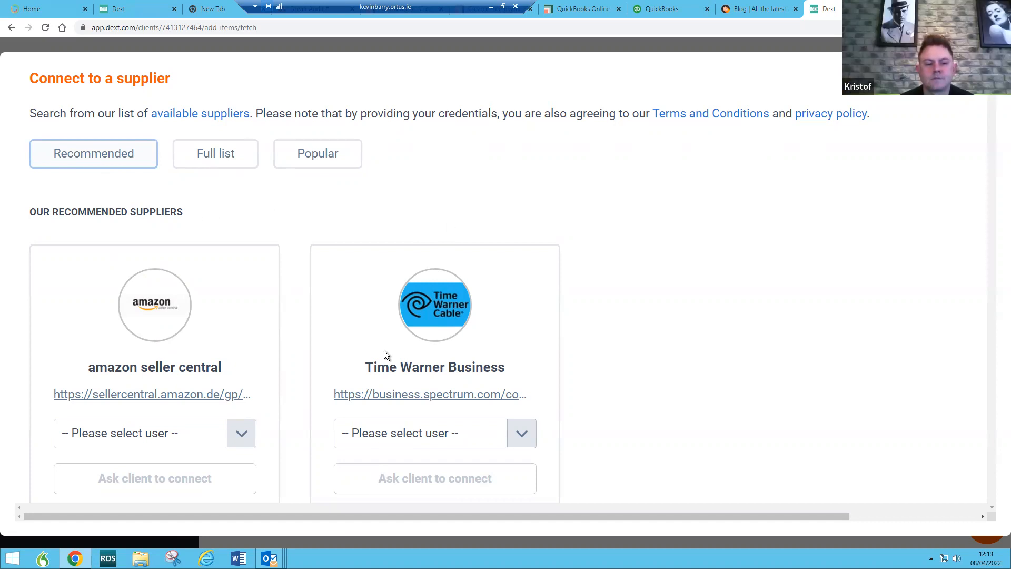
left_click(523, 441)
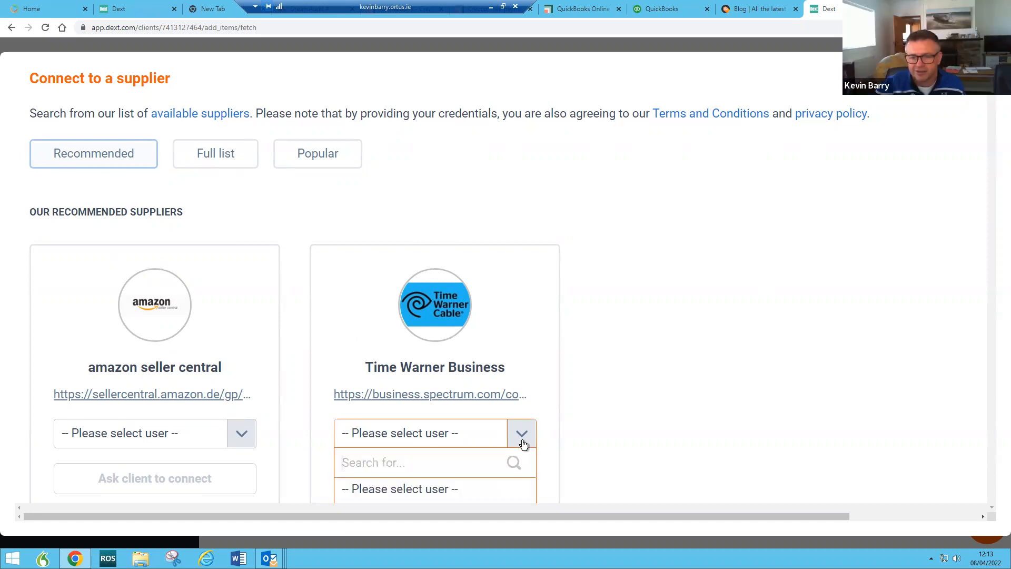
scroll(580, 282, "down", 3)
left_click(982, 78)
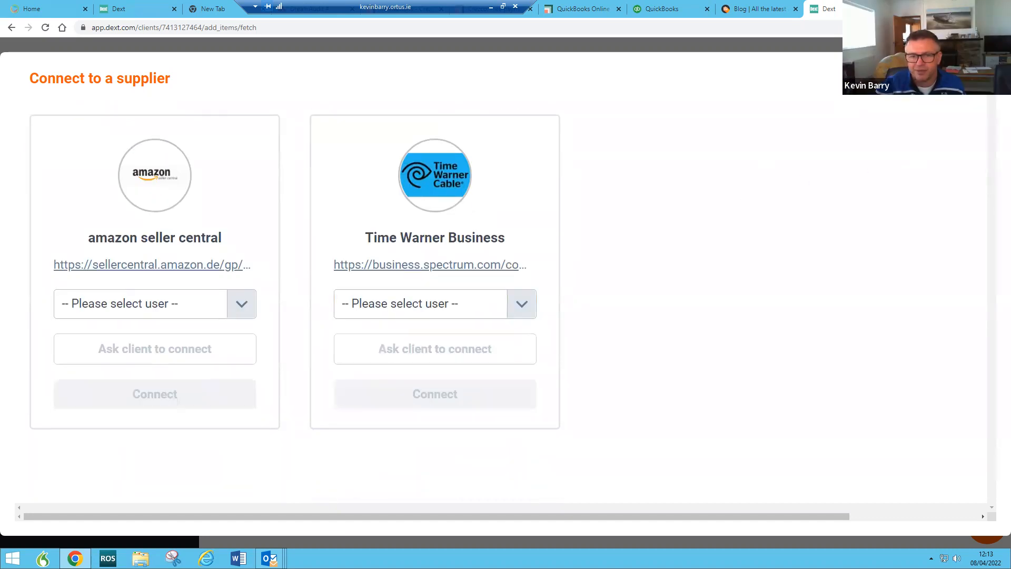
left_click(982, 78)
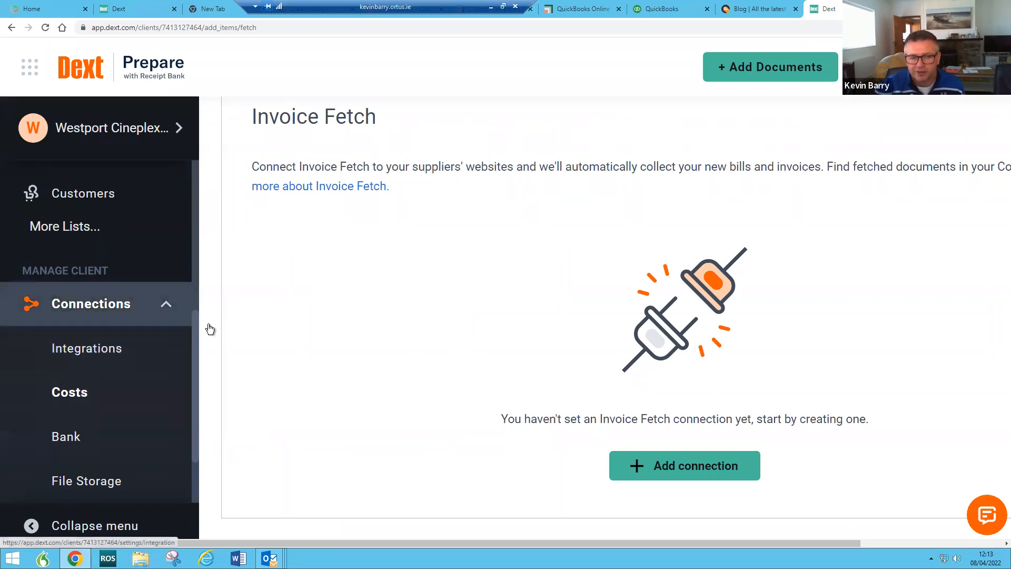
Step: Check the Costs inbox and In Processing list, then open invoice 5195 awaiting review
scroll(97, 263, "up", 5)
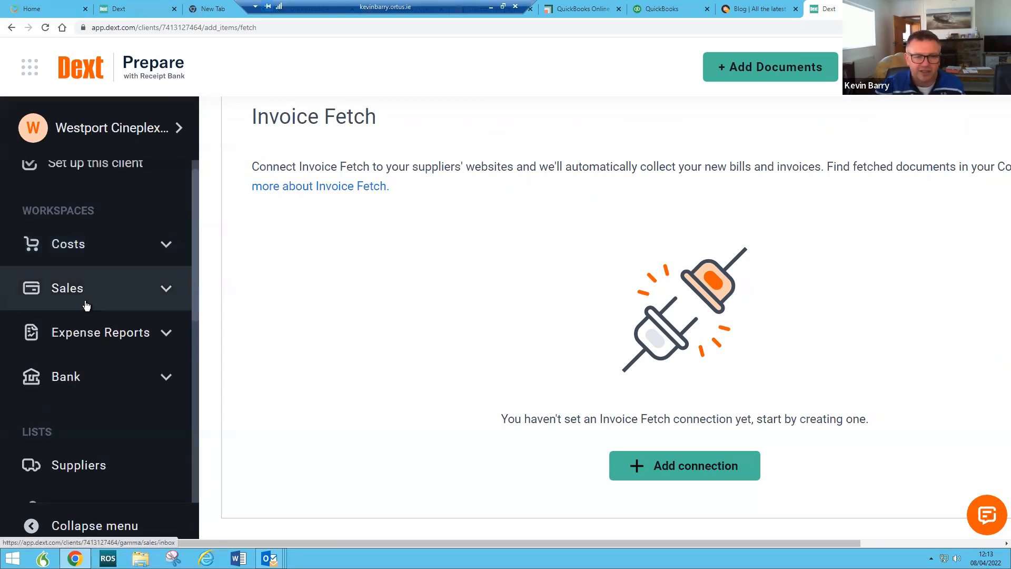
left_click(79, 246)
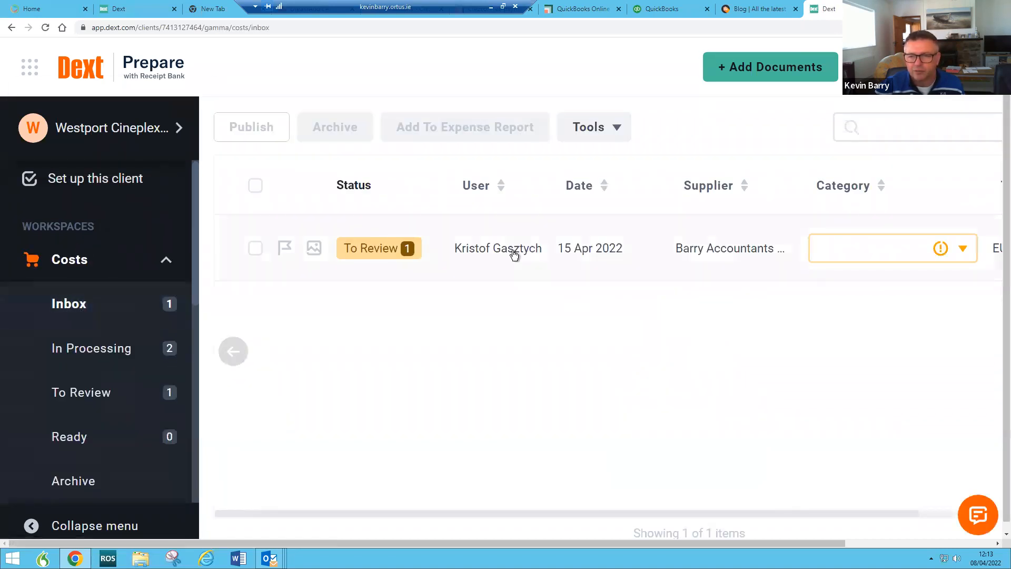
left_click(514, 254)
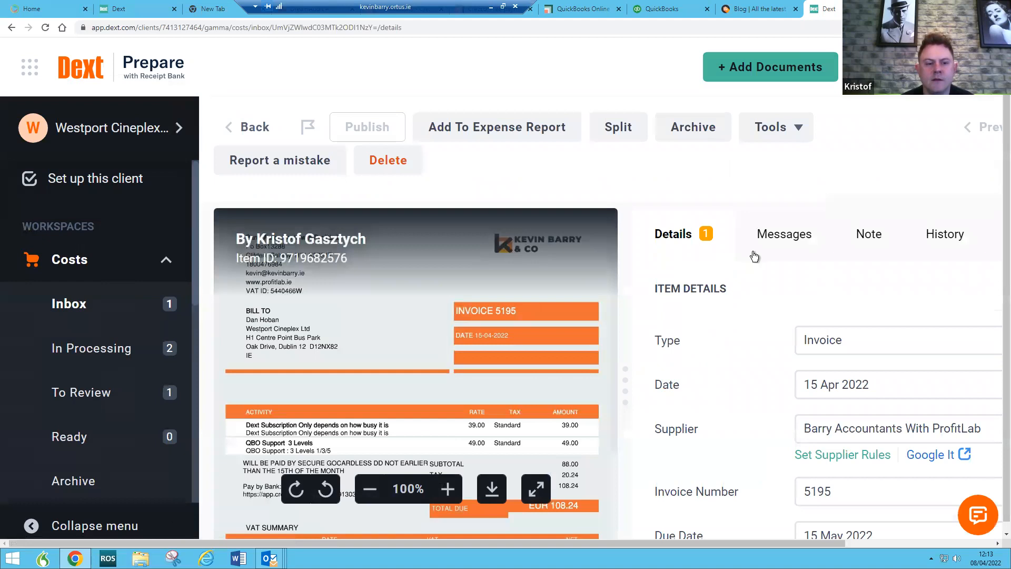
left_click(76, 364)
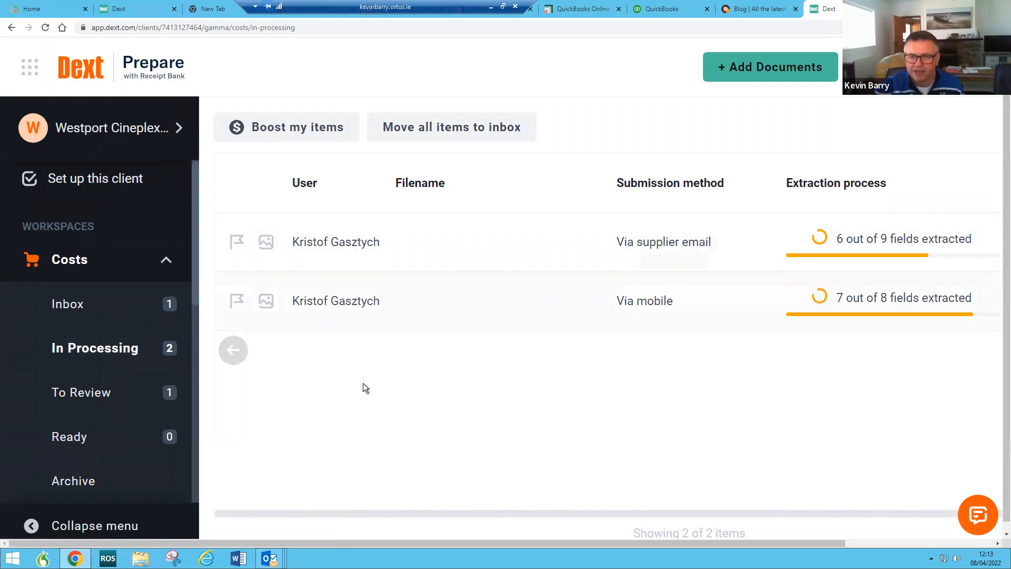
left_click(79, 304)
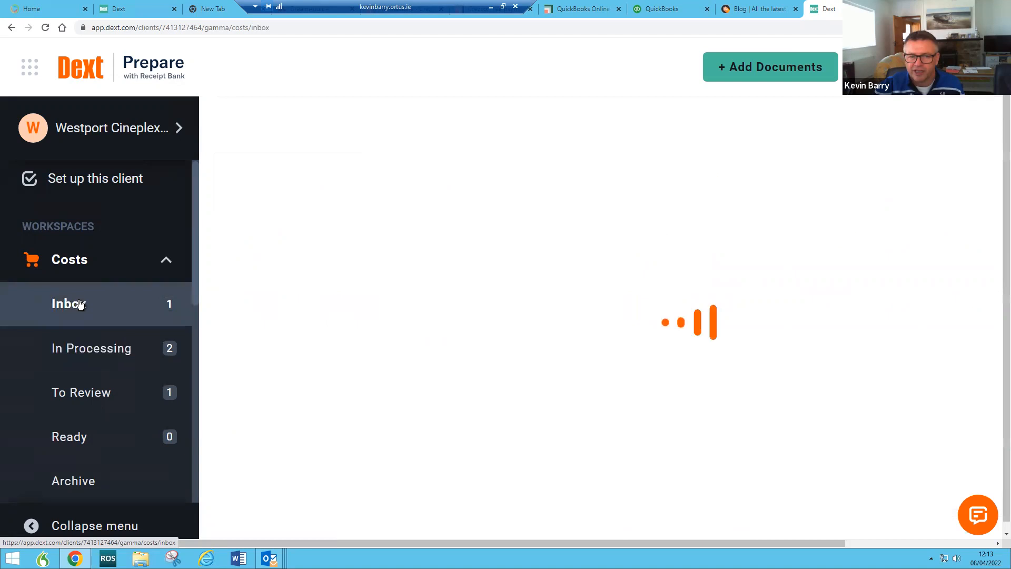
left_click_drag(685, 542, 983, 479)
mouse_move(234, 248)
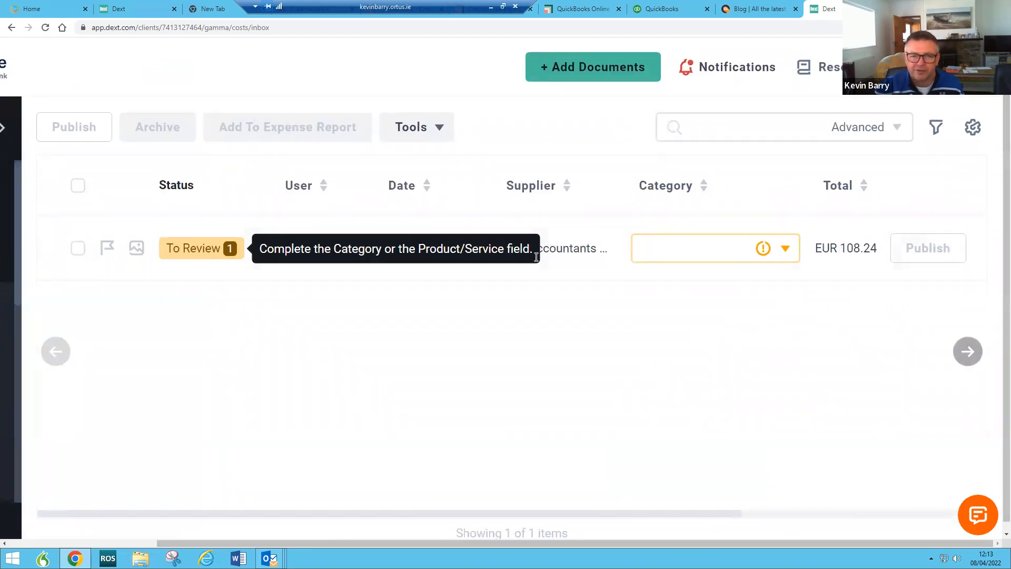
left_click(571, 255)
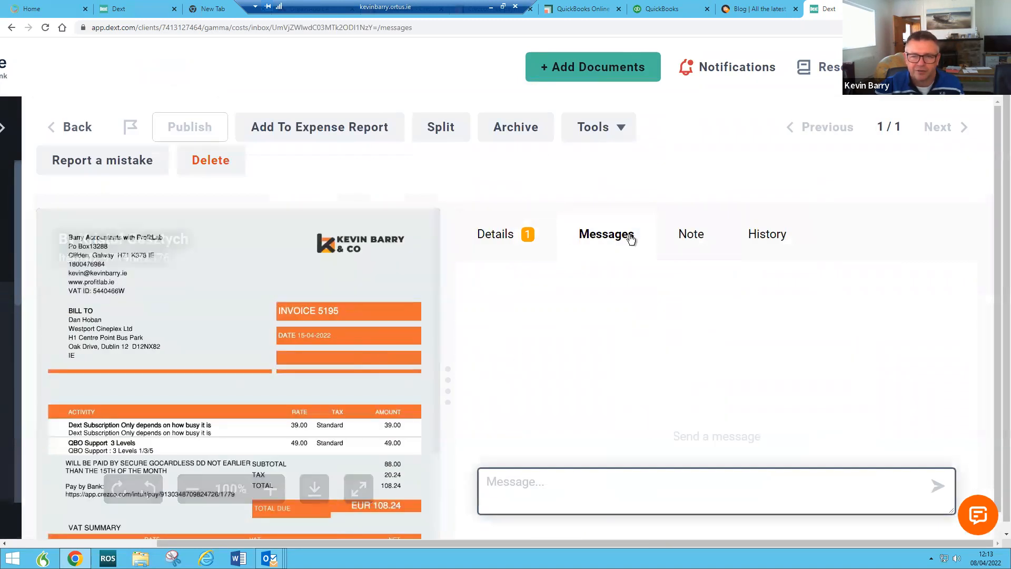
Step: Write 'pls refoto' in invoice 5195's message box and show its item details
mouse_move(316, 322)
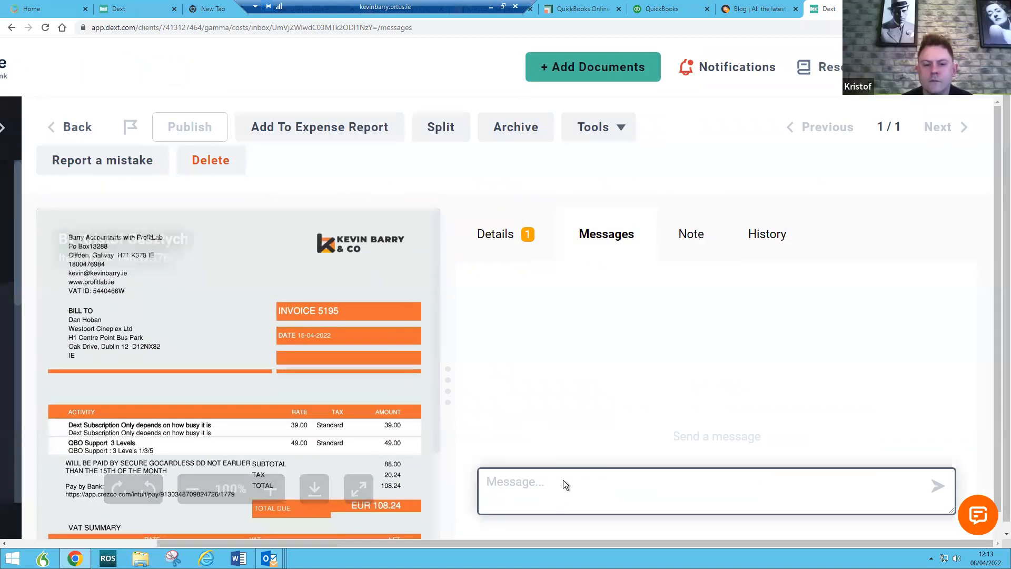
type("pls")
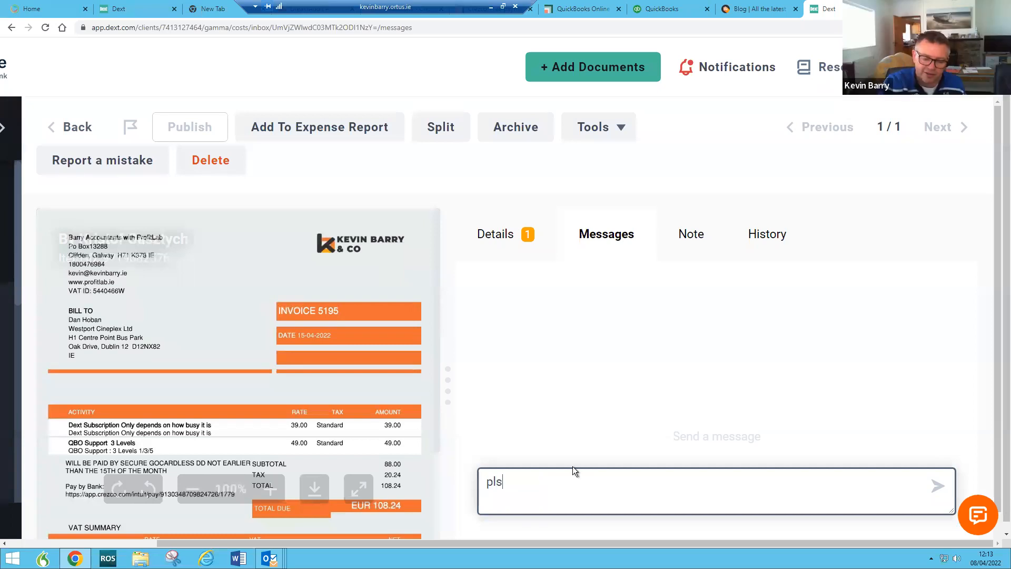
type(" refoto")
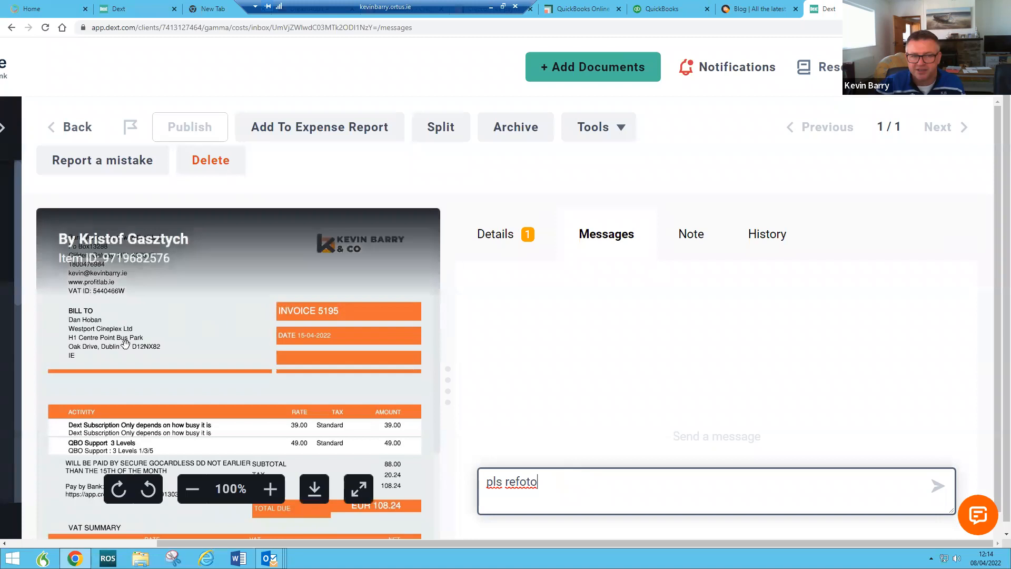
scroll(429, 428, "down", 3)
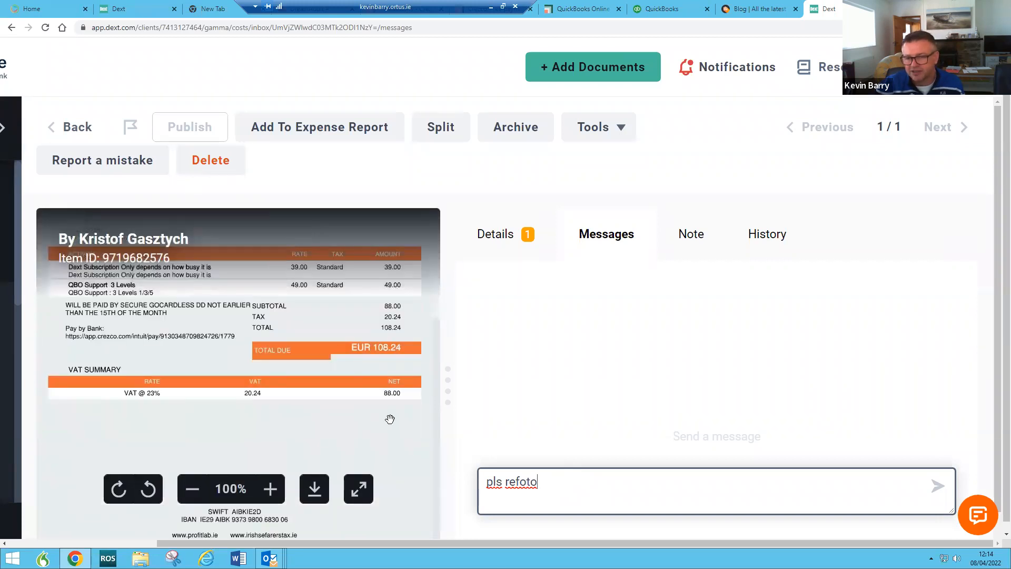
scroll(359, 420, "up", 3)
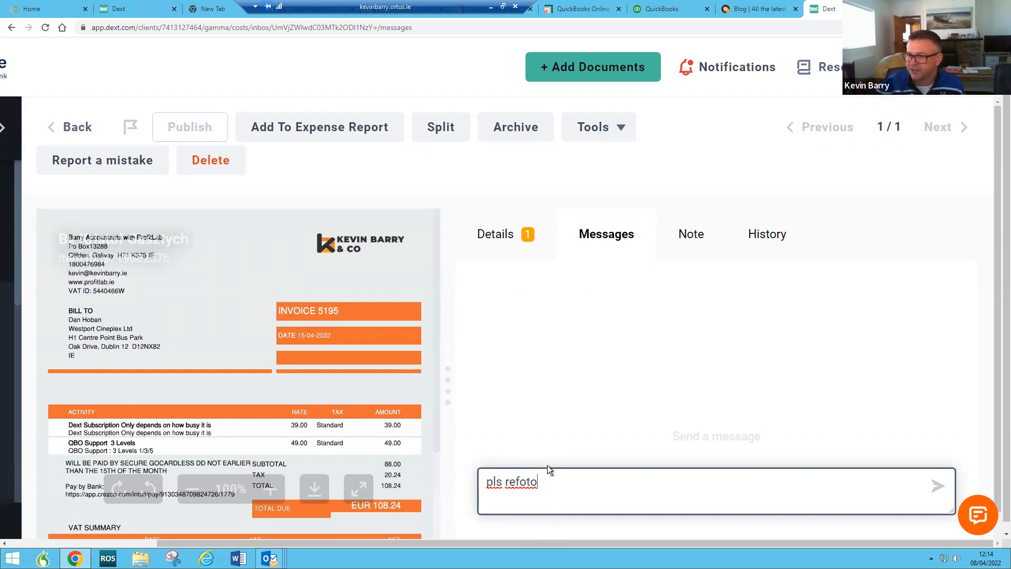
left_click(509, 238)
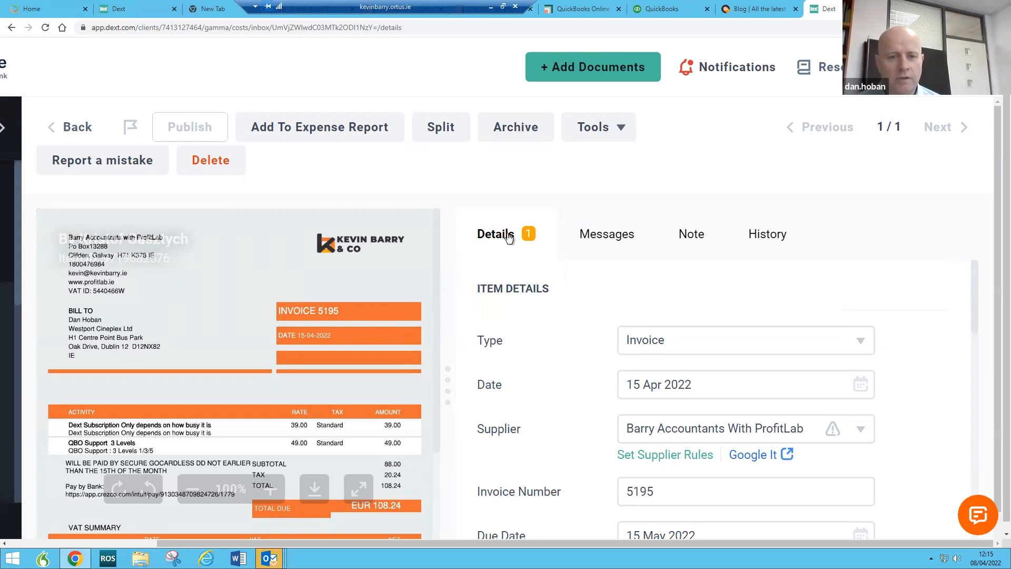
Step: Leave invoice 5195 and open the client's Users page listing both administrators' email-in addresses
left_click(76, 126)
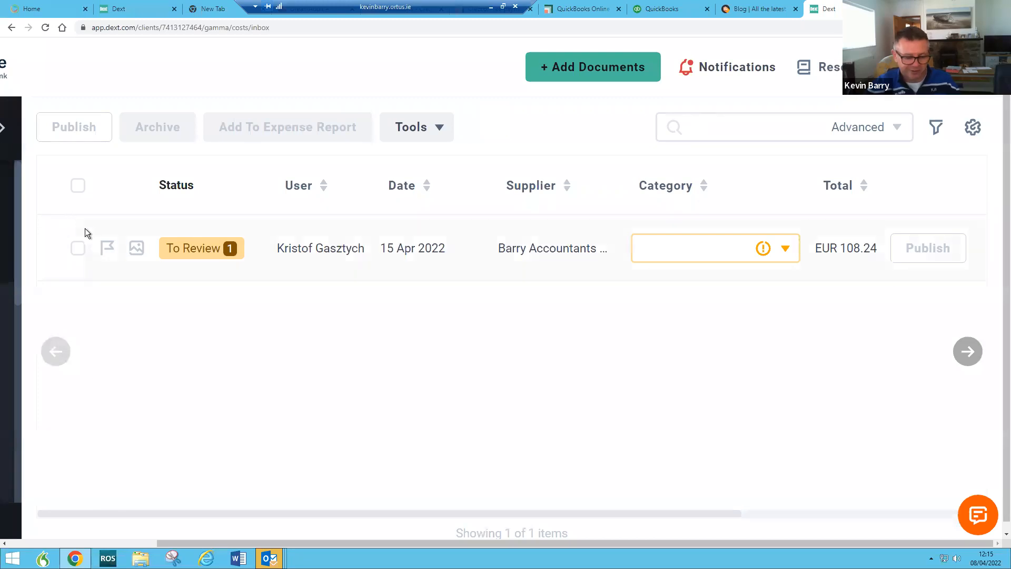
key("ctrl+minus")
key("ctrl+minus")
key("ctrl+minus")
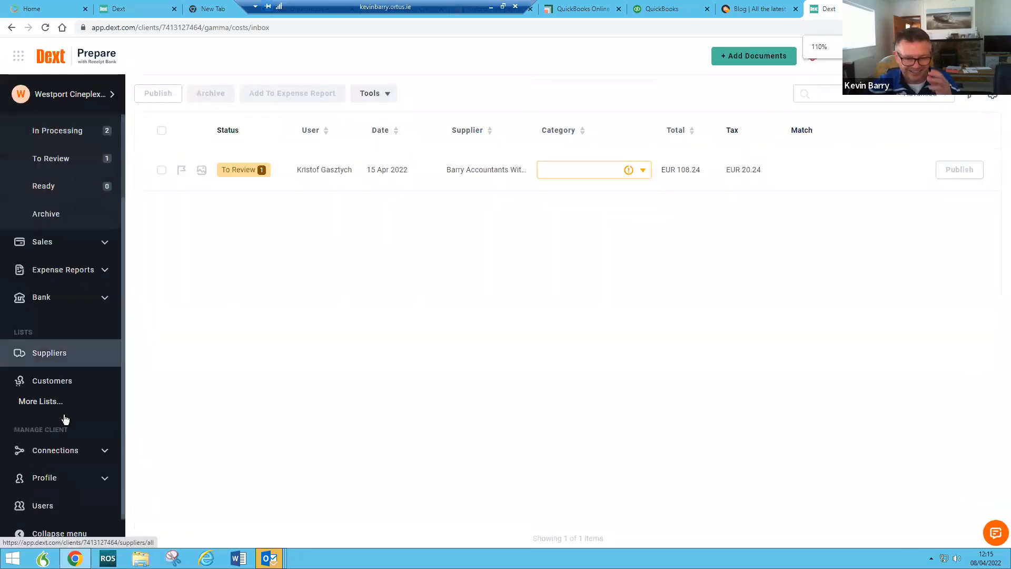
left_click(57, 506)
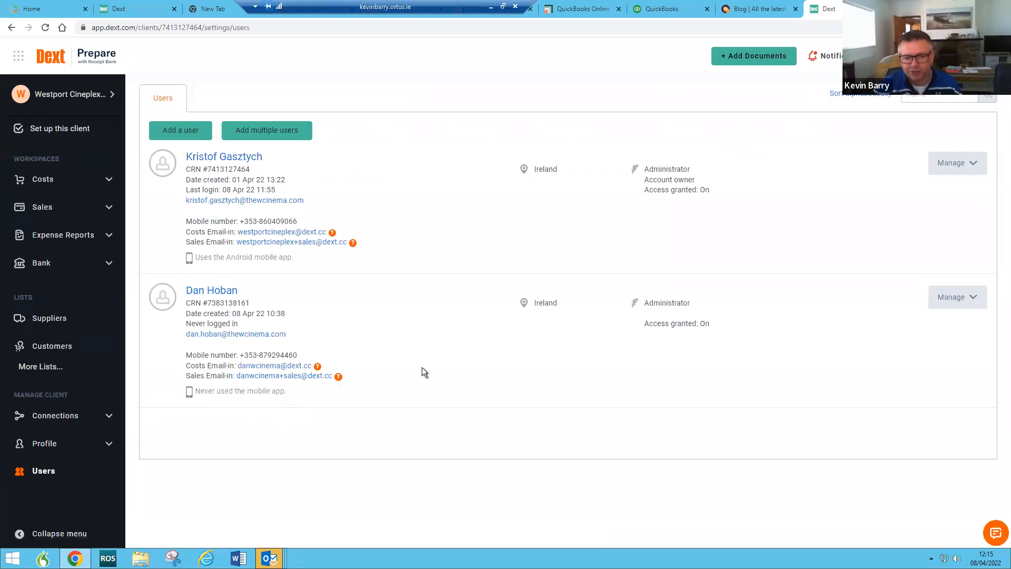
key("ctrl+plus")
key("ctrl+plus")
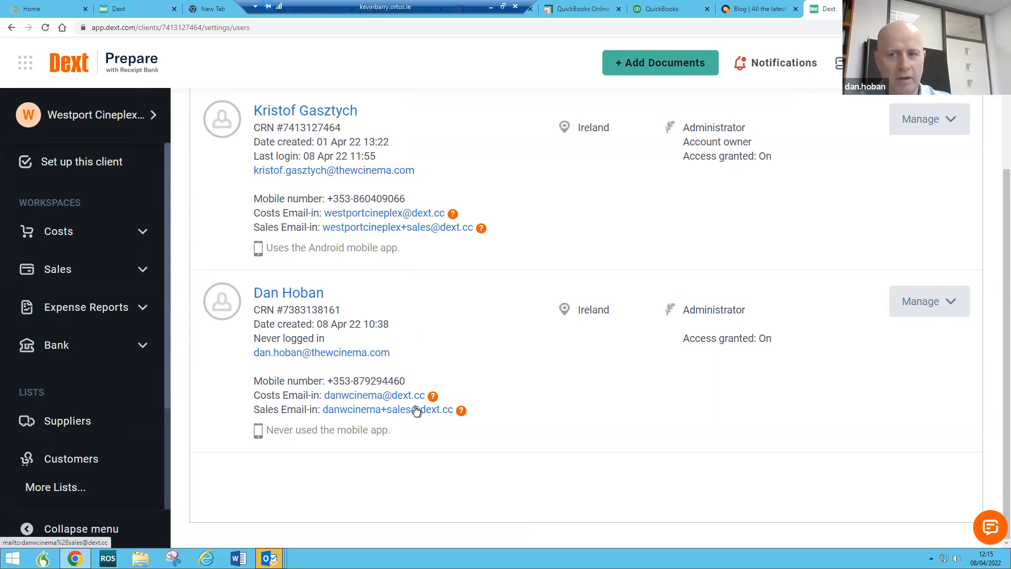
scroll(108, 441, "down", 3)
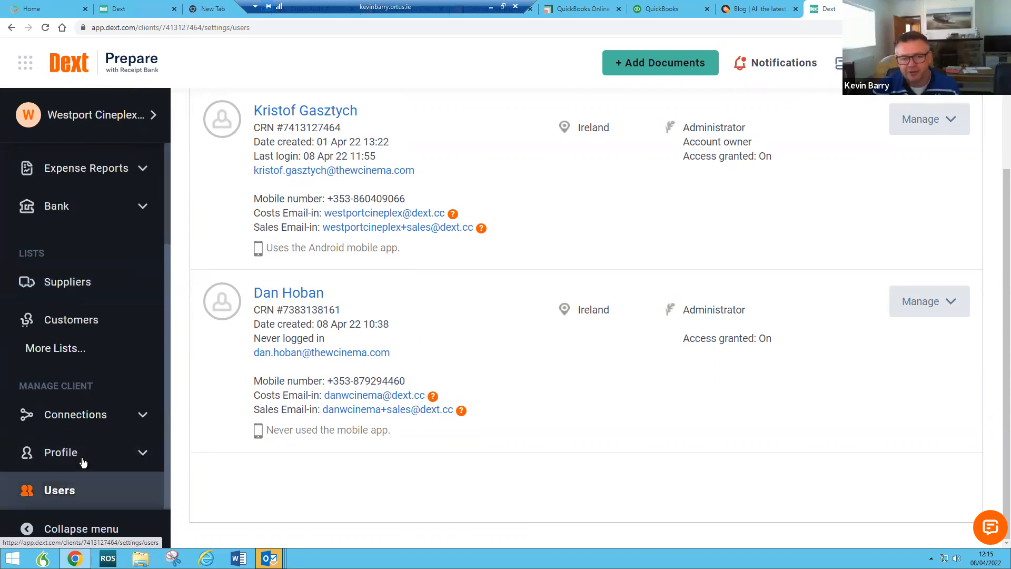
left_click(70, 491)
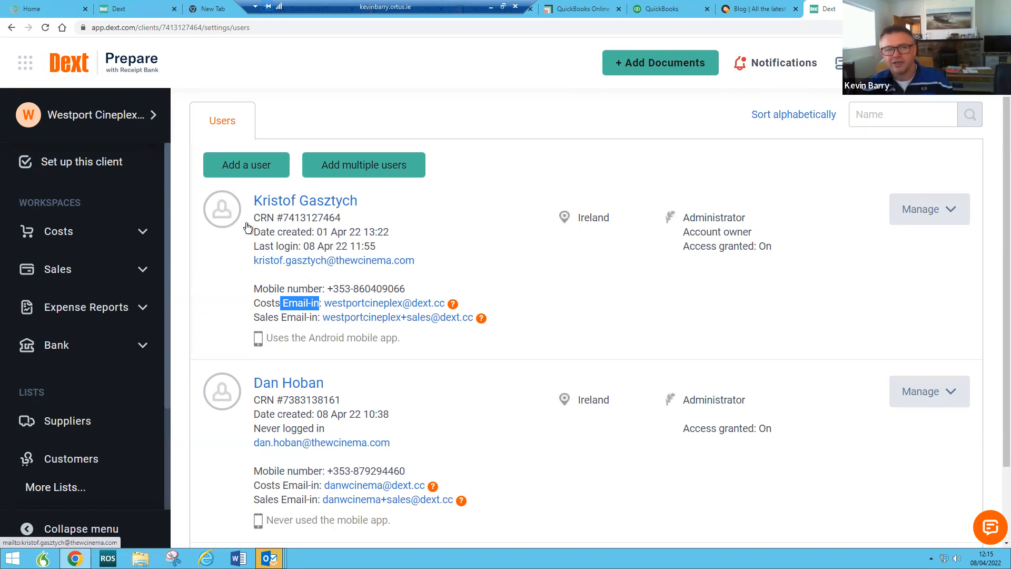
Step: Open Westport Cineplex Ltd's Sales inbox, which has no documents in any stage
left_click(71, 264)
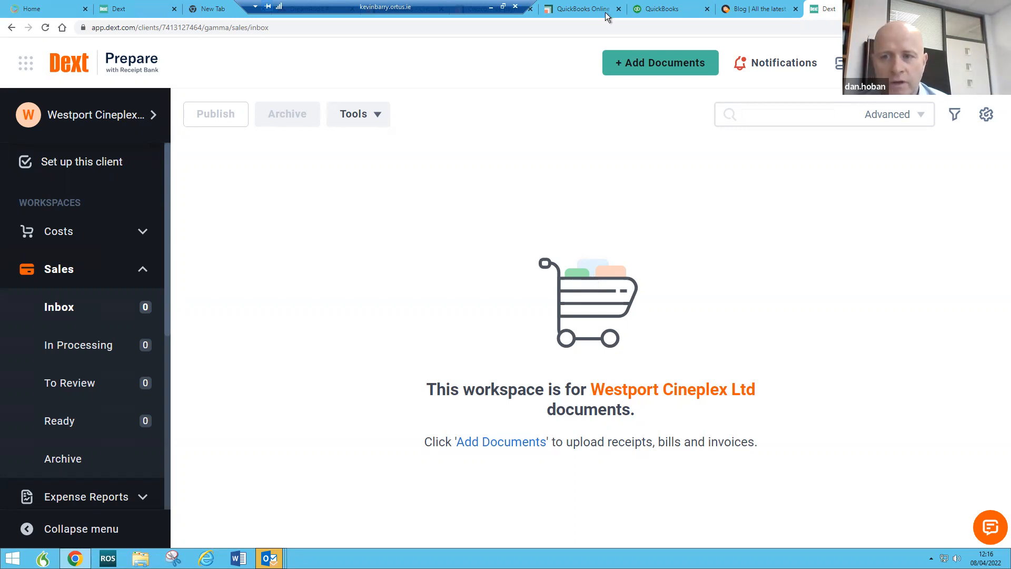
Step: Switch QuickBooks to client Westport Cineplex Ltd via a 'wes' search and view its Business overview
left_click(653, 13)
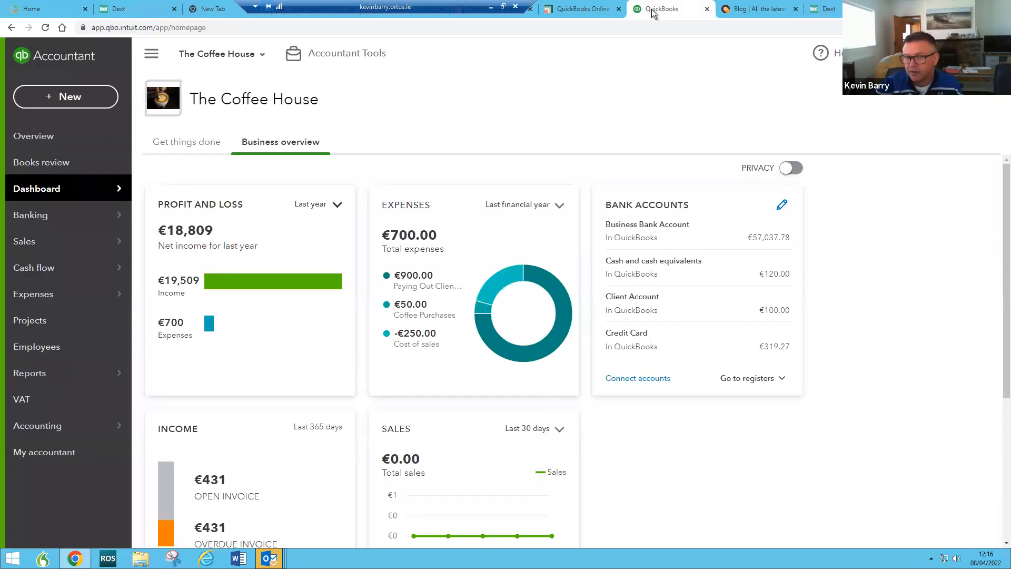
left_click(261, 55)
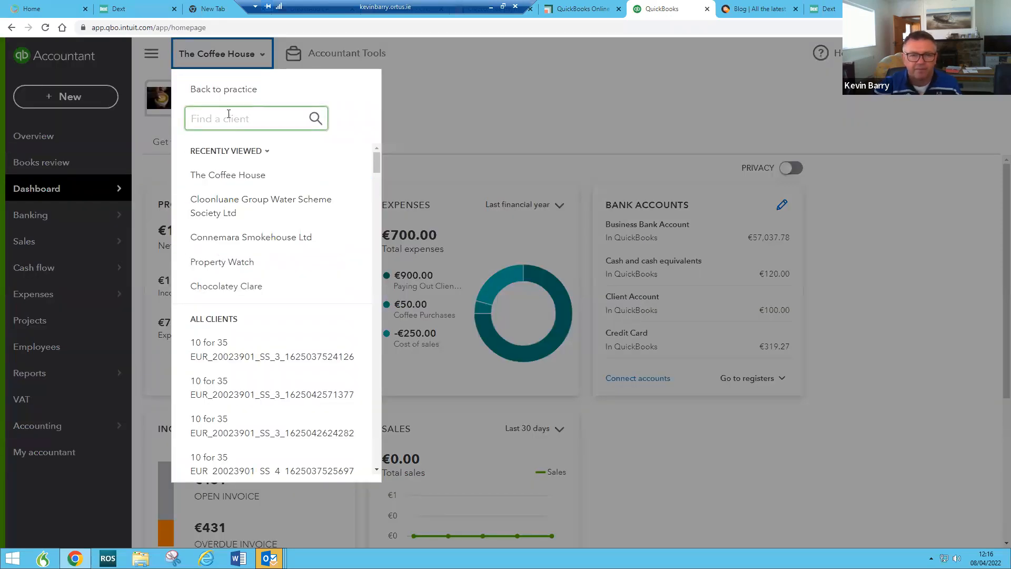
left_click(228, 114)
type("wes")
left_click(213, 181)
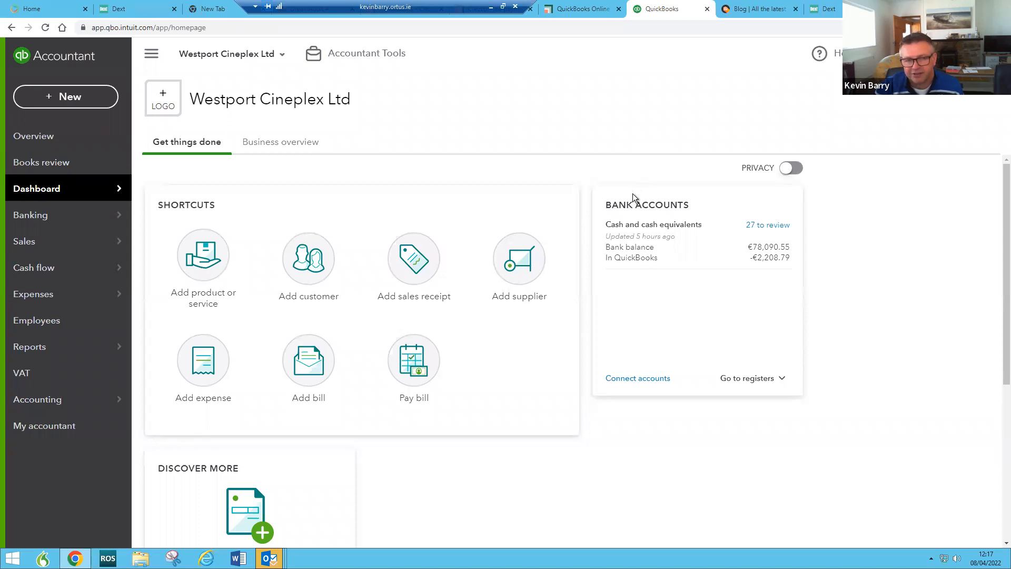
left_click(287, 151)
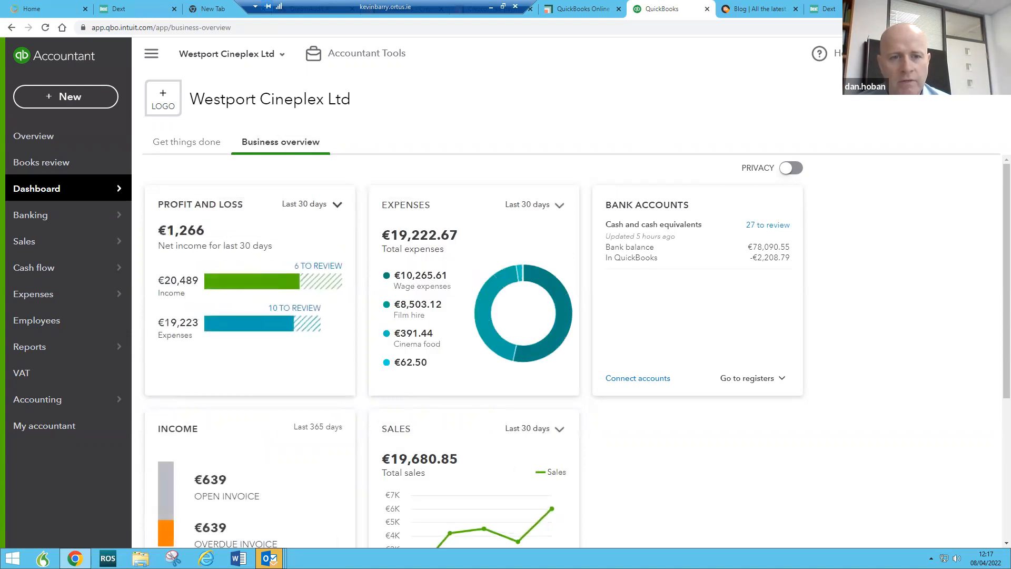
Step: Start a new invoice and browse the product/service choices for line 1
left_click(52, 99)
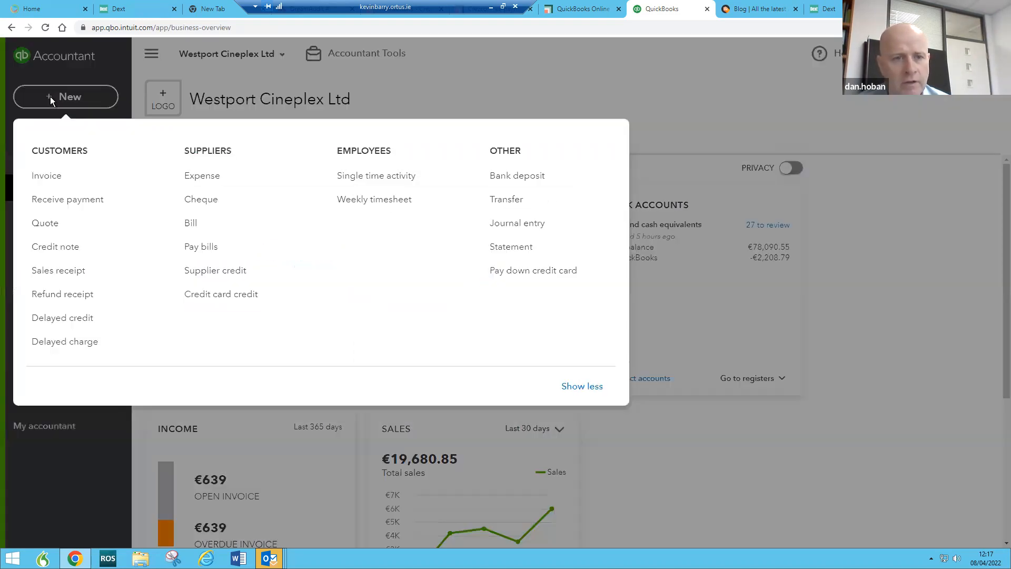
left_click(44, 178)
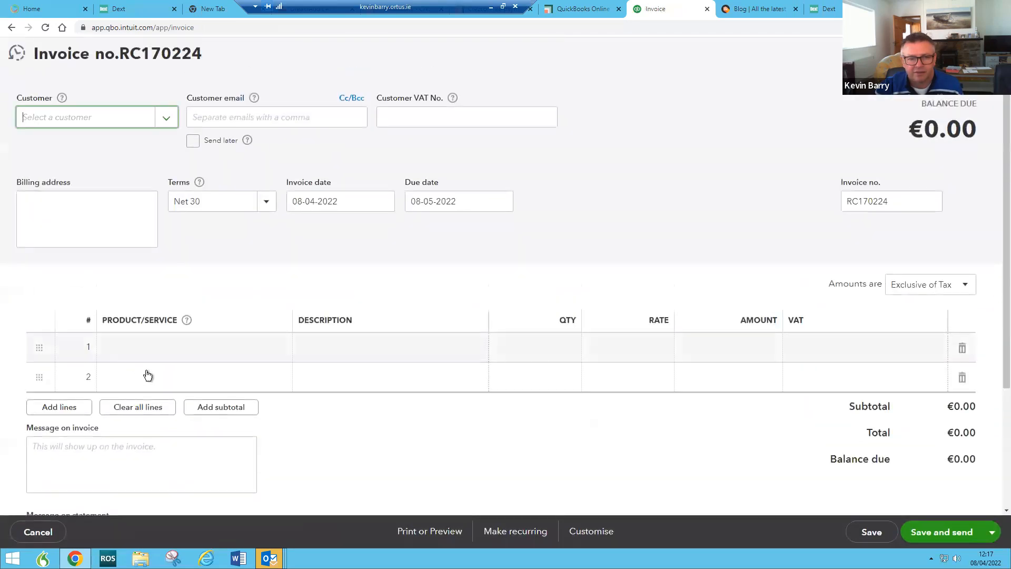
left_click(160, 352)
left_click(279, 350)
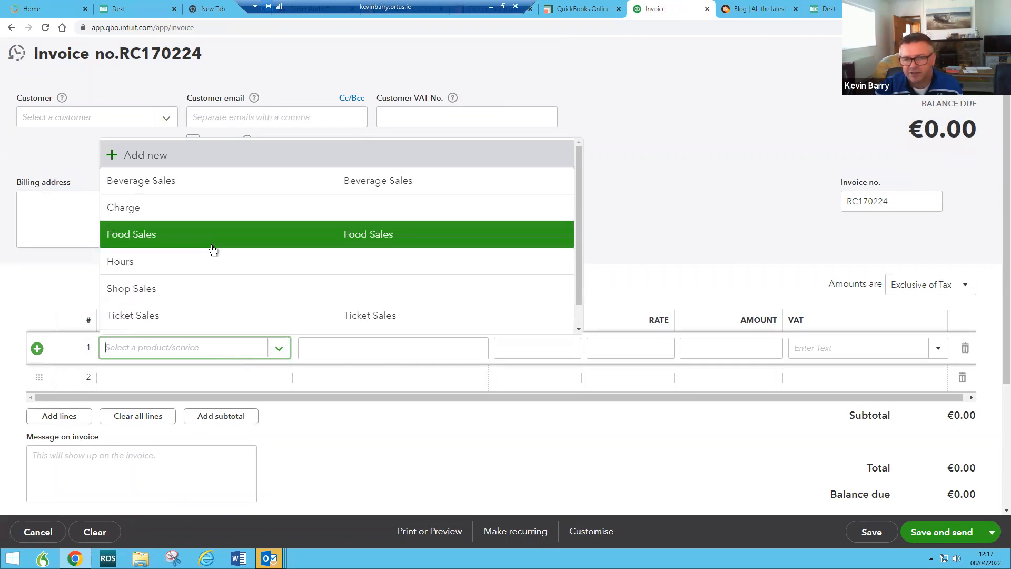
scroll(213, 248, "down", 1)
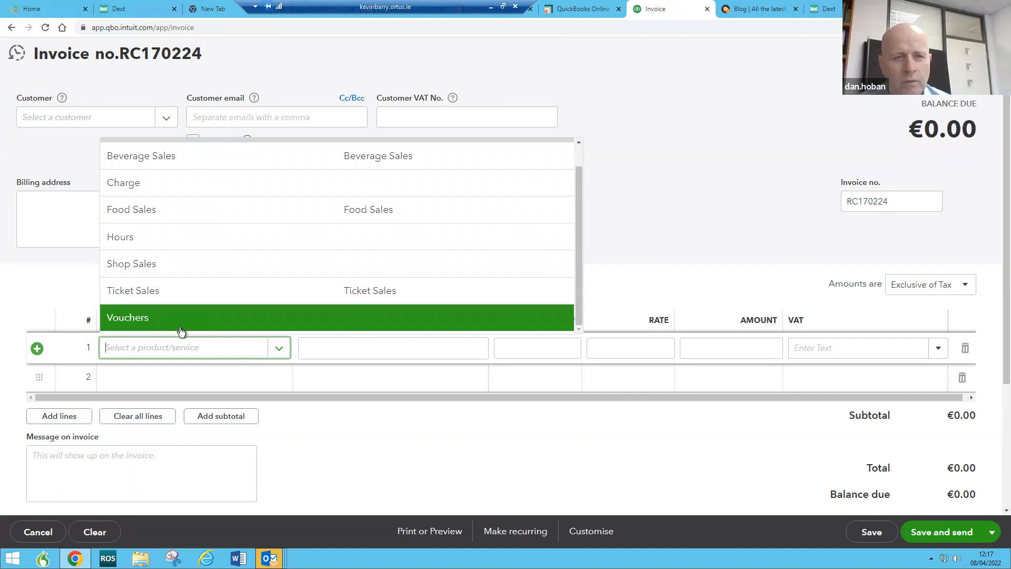
left_click(382, 97)
Step: Discard the new invoice and review the recent Jan 22 sales invoice totalling €43,119.30
left_click(22, 57)
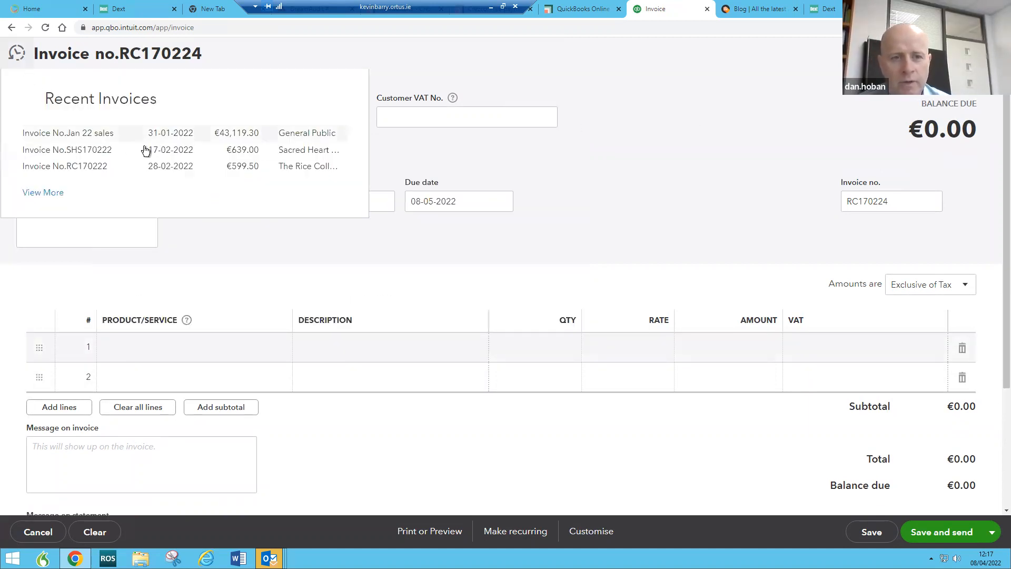
left_click(185, 135)
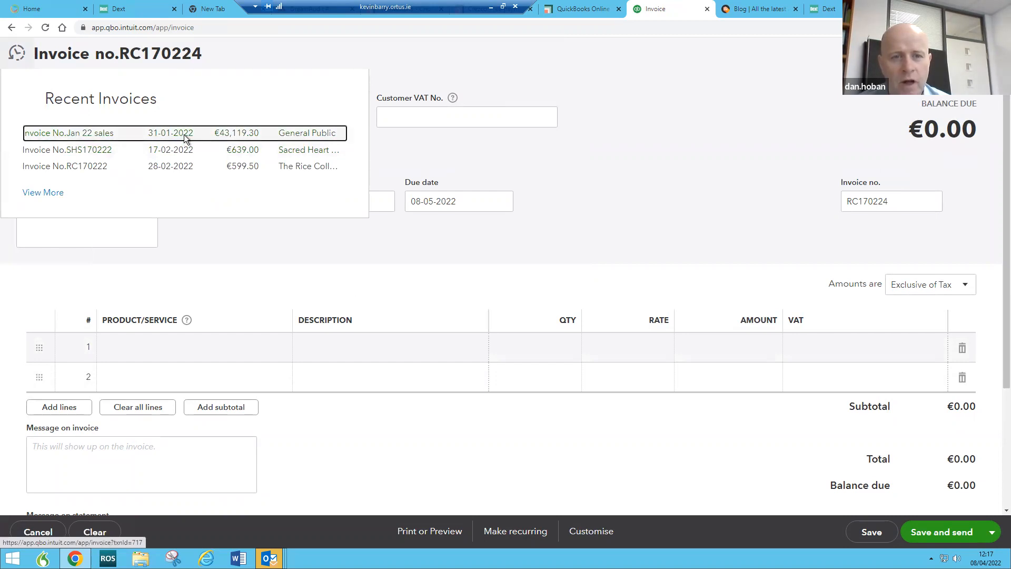
left_click(584, 311)
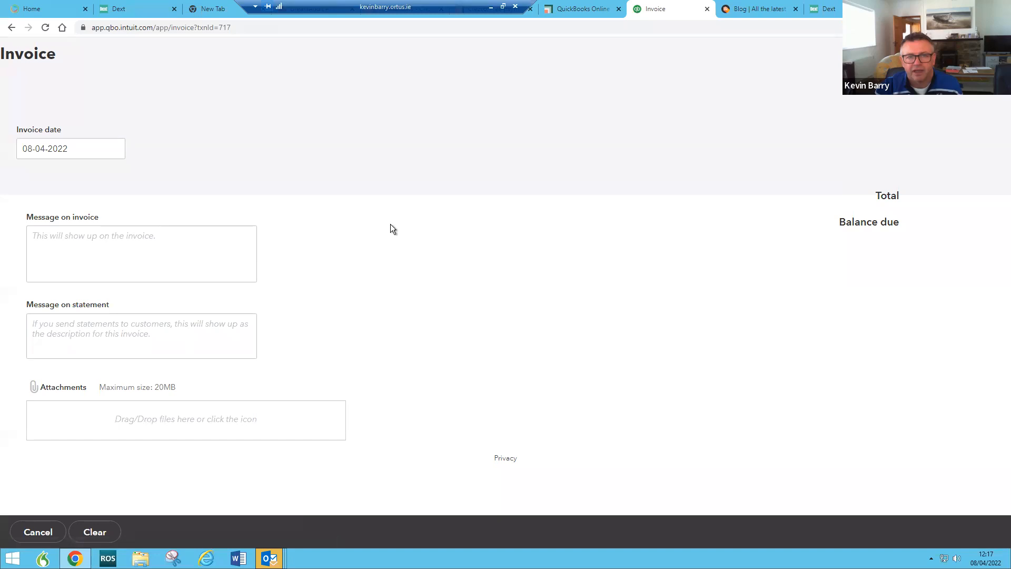
scroll(467, 231, "down", 3)
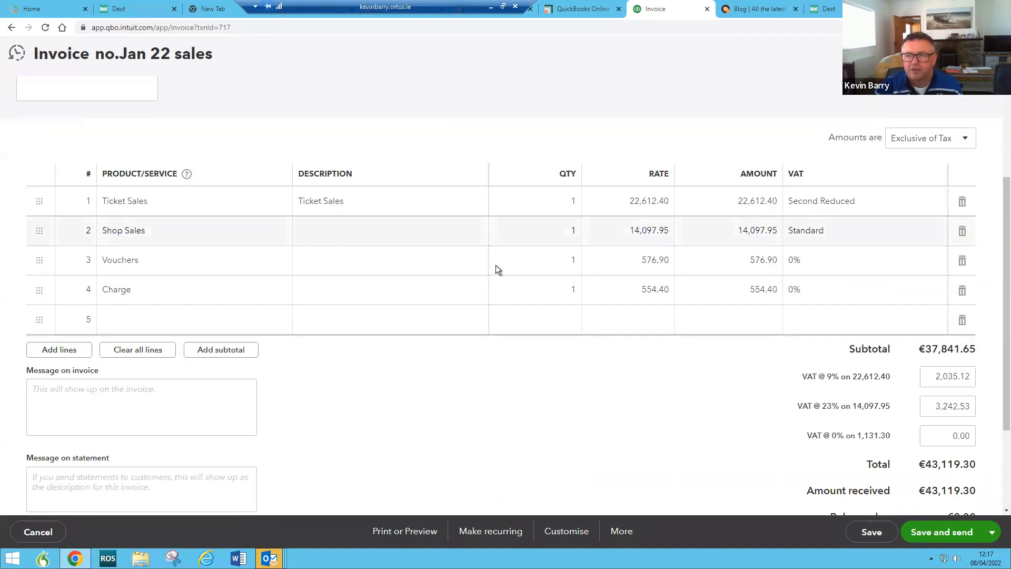
scroll(477, 419, "down", 1)
scroll(476, 419, "down", 1)
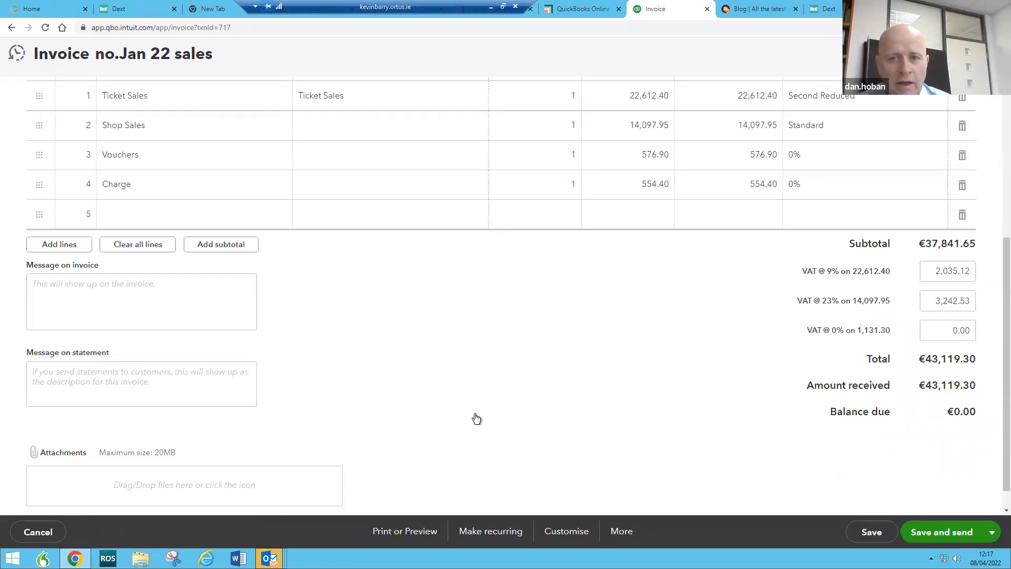
scroll(477, 419, "down", 1)
scroll(476, 419, "up", 2)
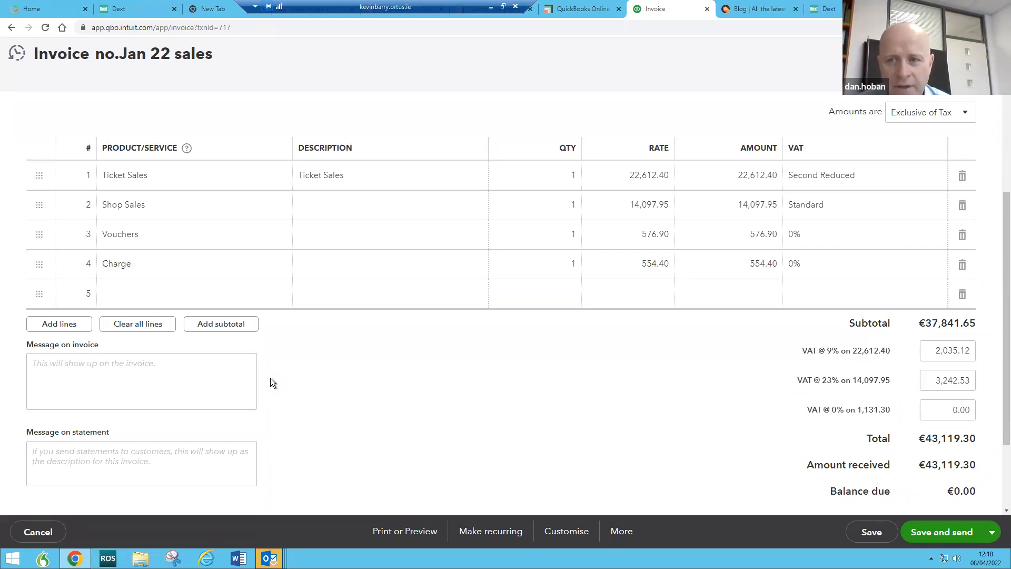
scroll(271, 378, "down", 2)
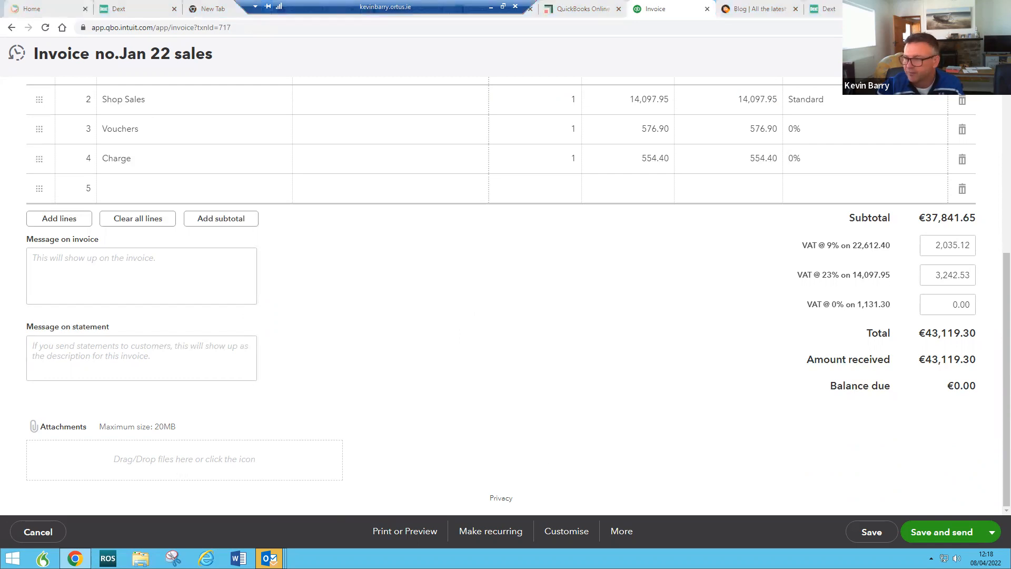
Step: Open a Desktop file picker to attach a document to invoice Jan 22 sales
left_click_drag(383, 62, 331, 236)
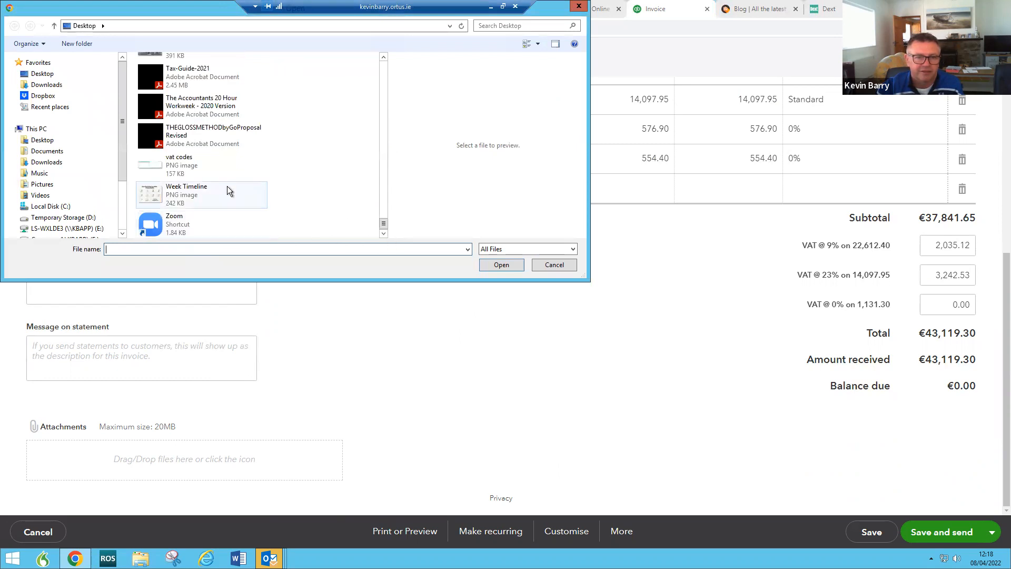
Step: Attach THEGLOSSMETHODbyGoProposalRevised.pdf to the Jan 22 sales invoice and close the file picker
left_click_drag(147, 134, 157, 467)
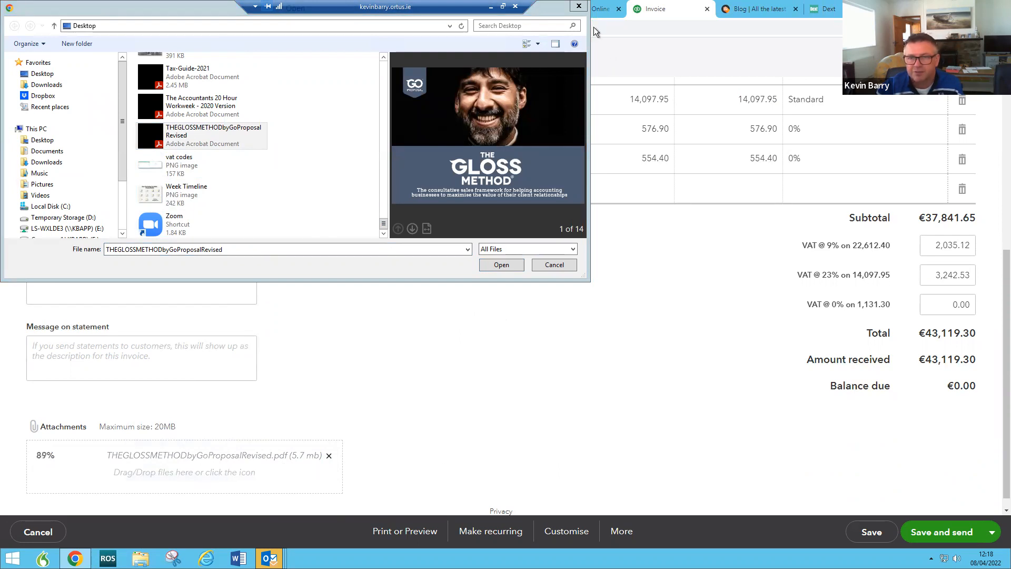
left_click(579, 6)
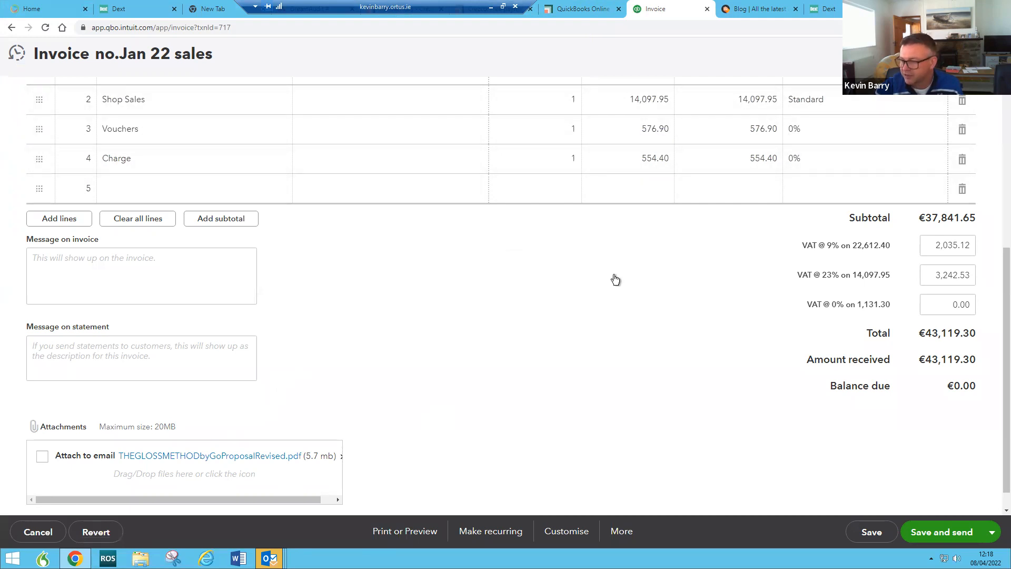
scroll(605, 285, "up", 3)
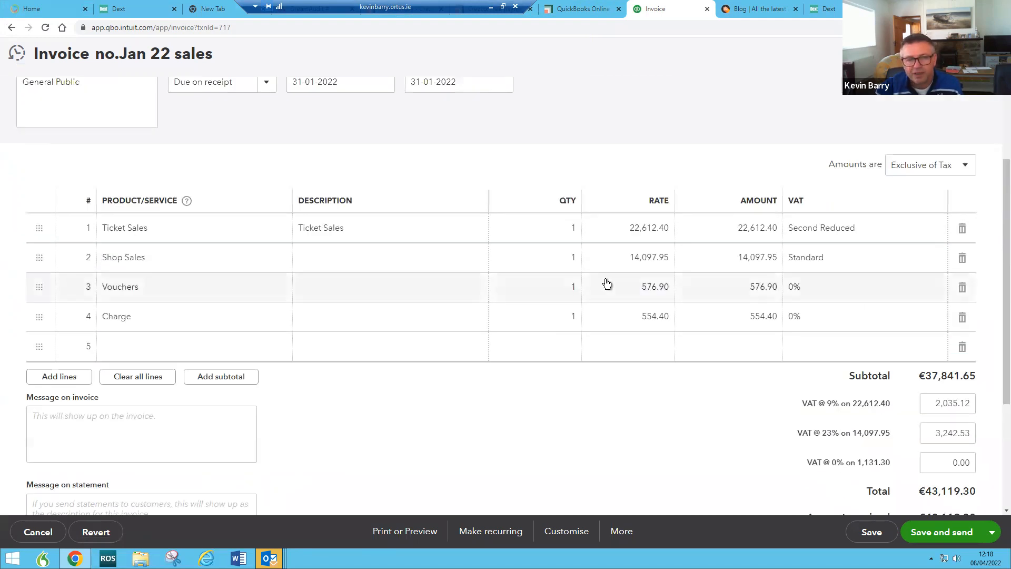
scroll(605, 285, "down", 3)
scroll(606, 284, "up", 3)
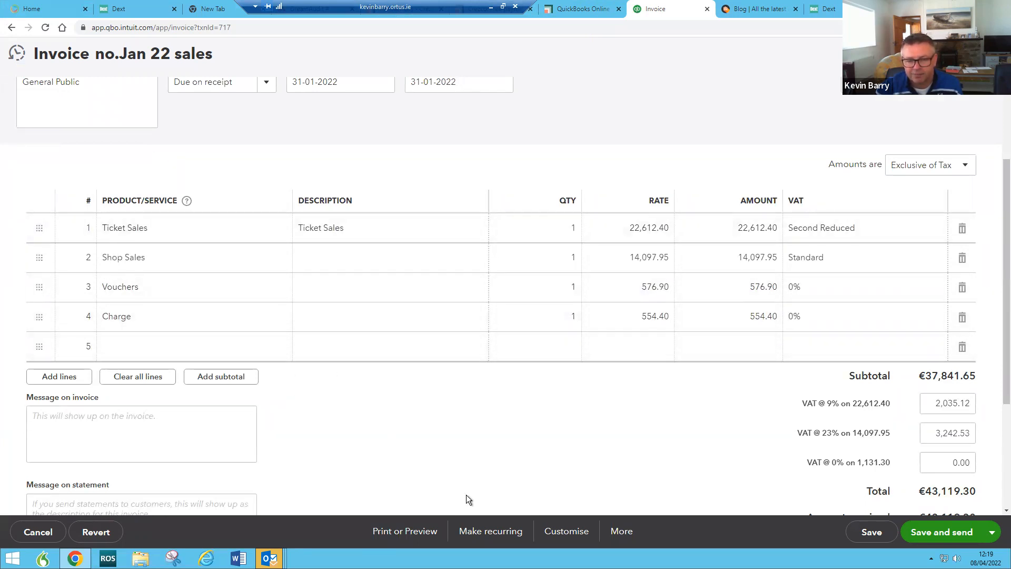
scroll(466, 495, "down", 3)
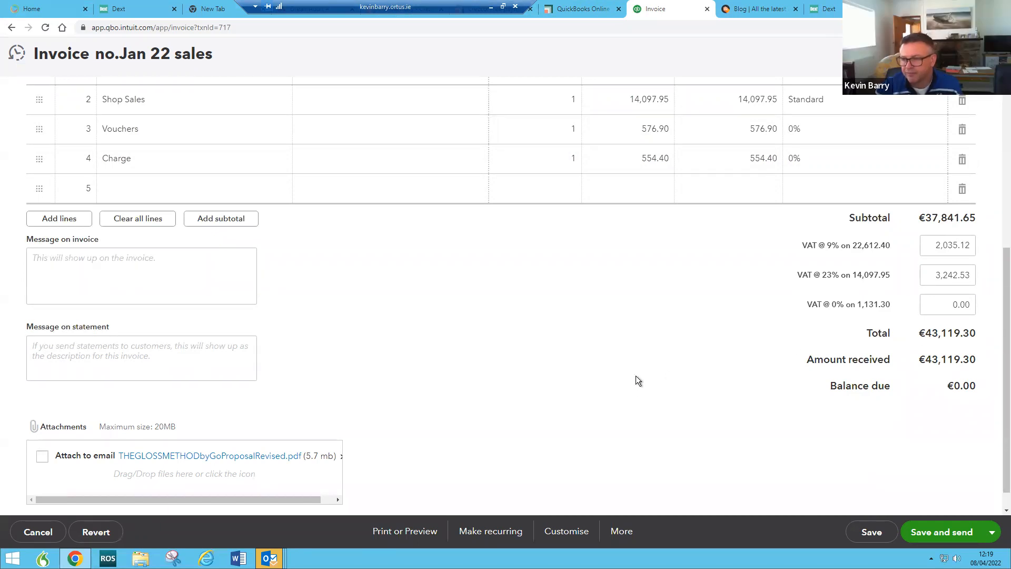
scroll(637, 376, "up", 3)
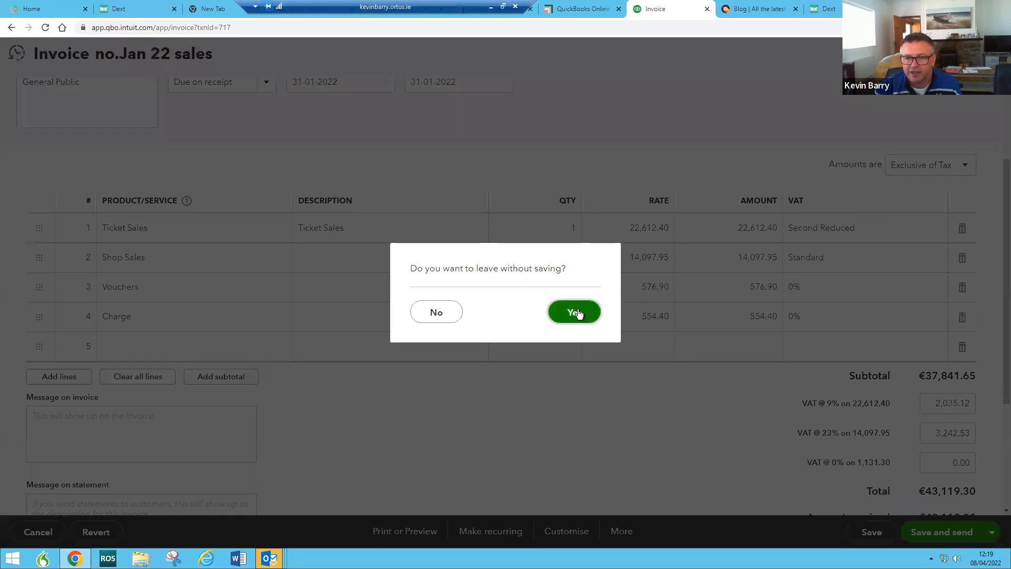
Step: Leave the invoice without saving and open Manage users from the gear menu
left_click(580, 309)
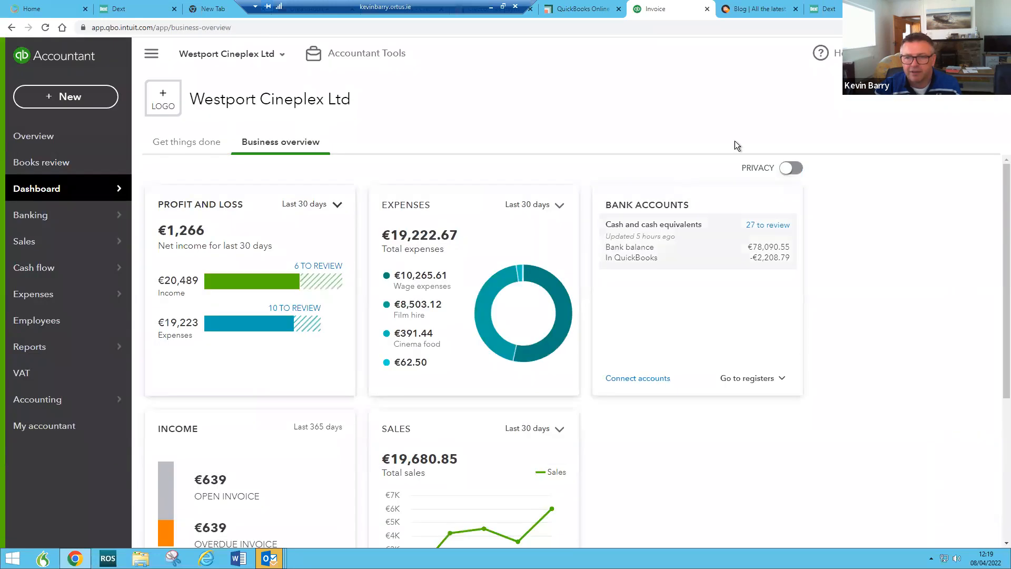
left_click(969, 54)
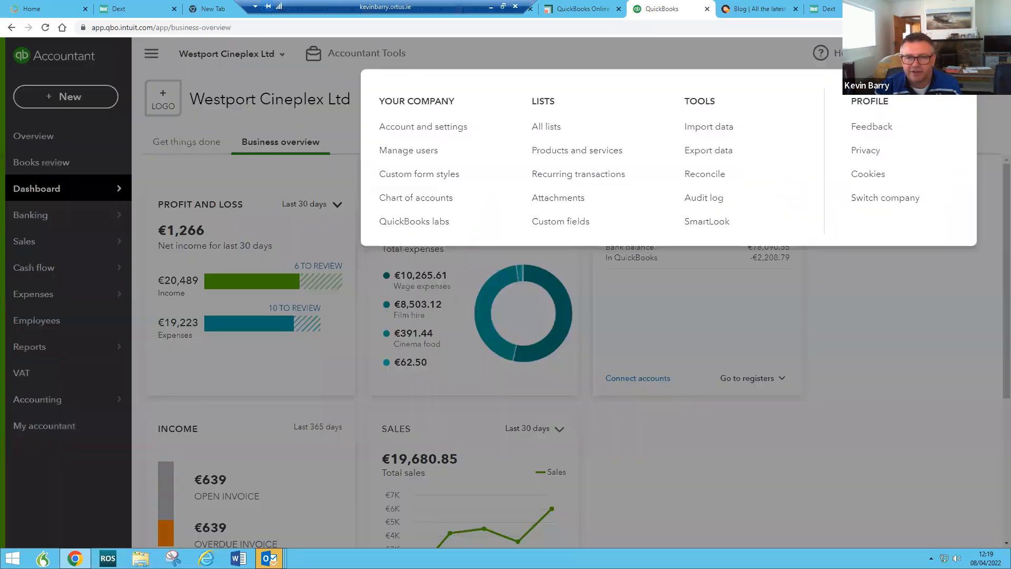
left_click(420, 154)
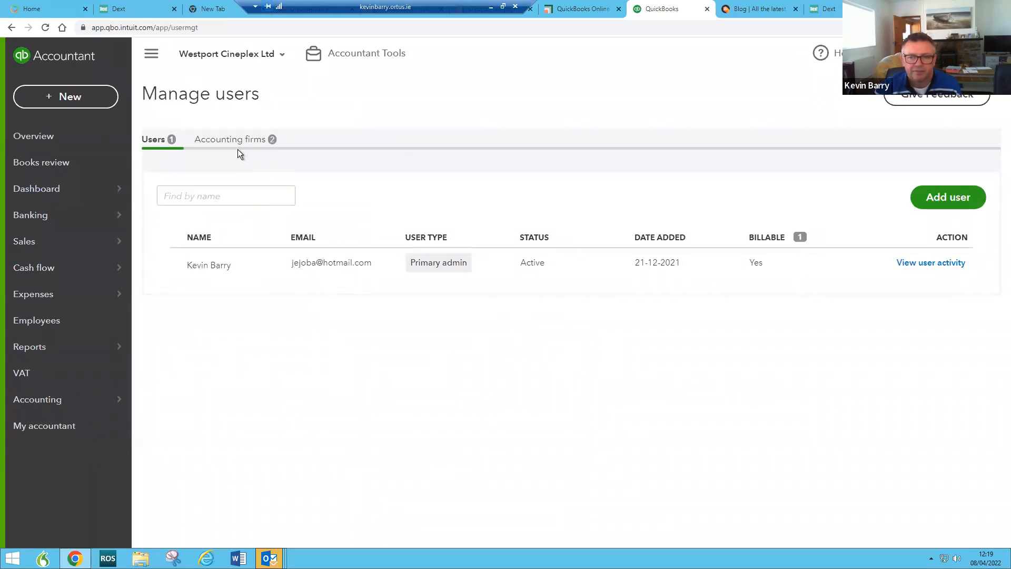
Step: Review the Accounting firms tab against the Users list, ending on Users
left_click(224, 140)
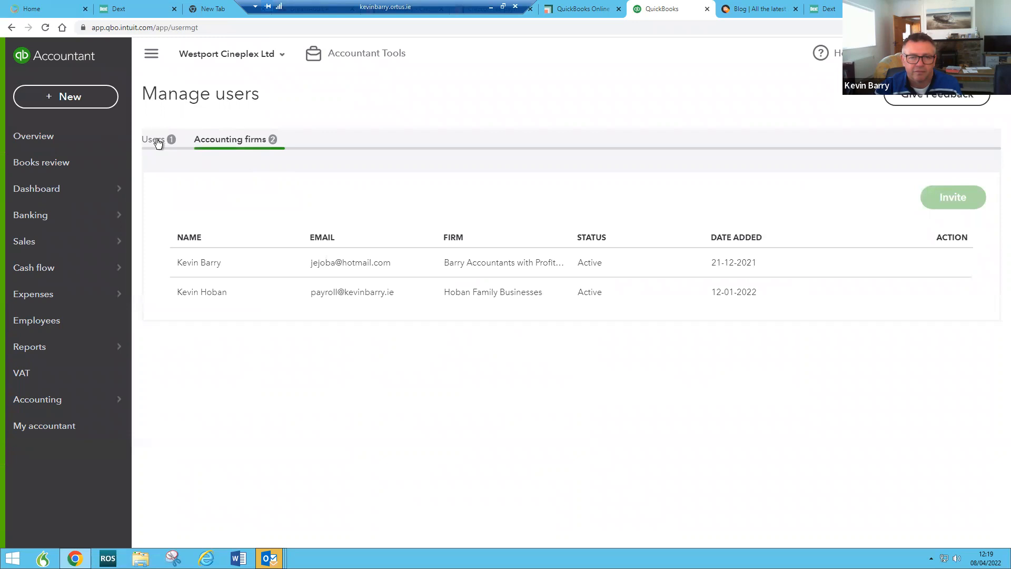
left_click(157, 142)
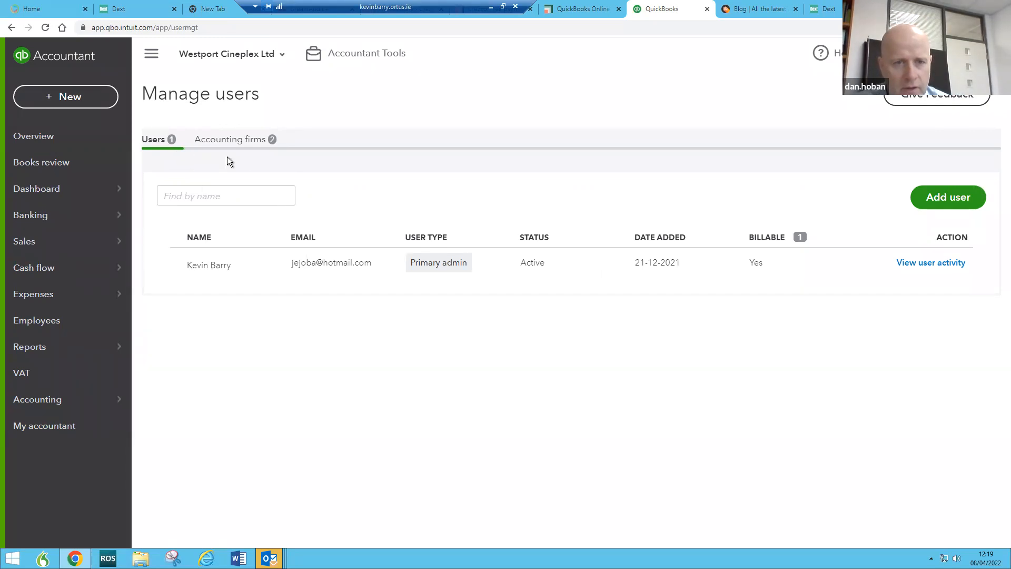
left_click(227, 140)
left_click(153, 145)
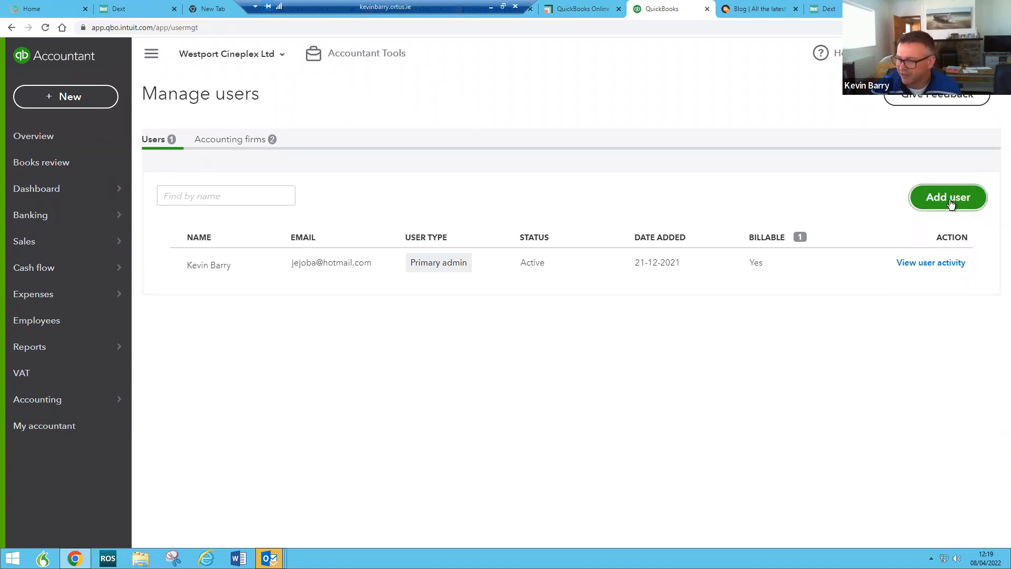
Step: Start a new Company admin user and continue to the contact info step
left_click(927, 198)
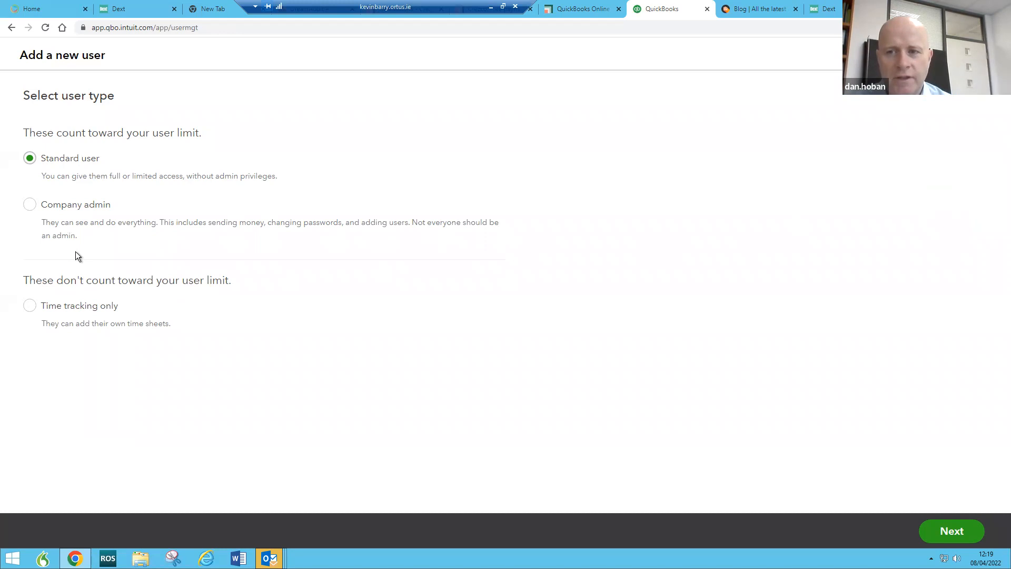
left_click(30, 204)
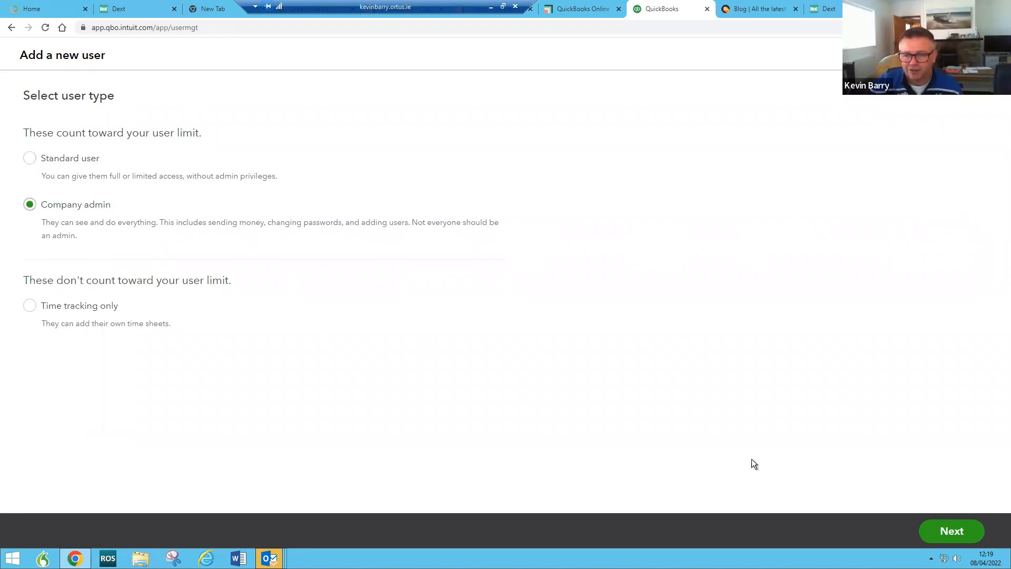
left_click(958, 542)
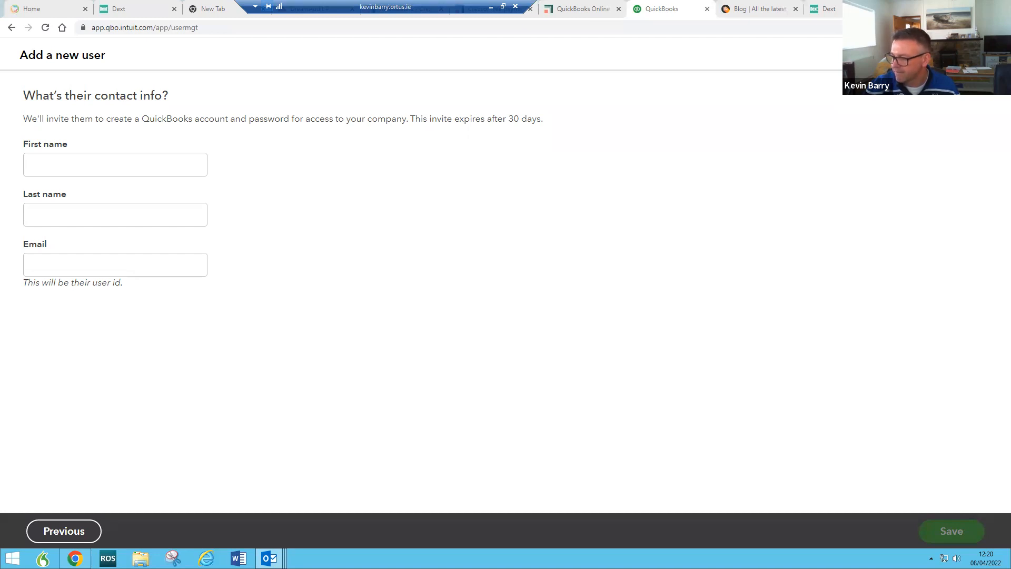
Step: Fill in the new user's email address, first name and last name
left_click(112, 264)
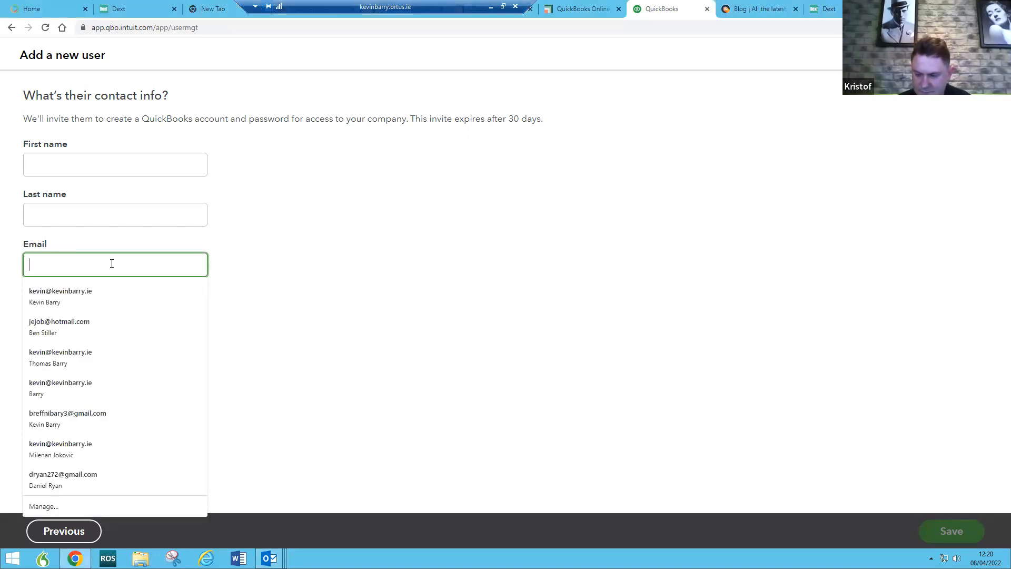
key("ctrl+v")
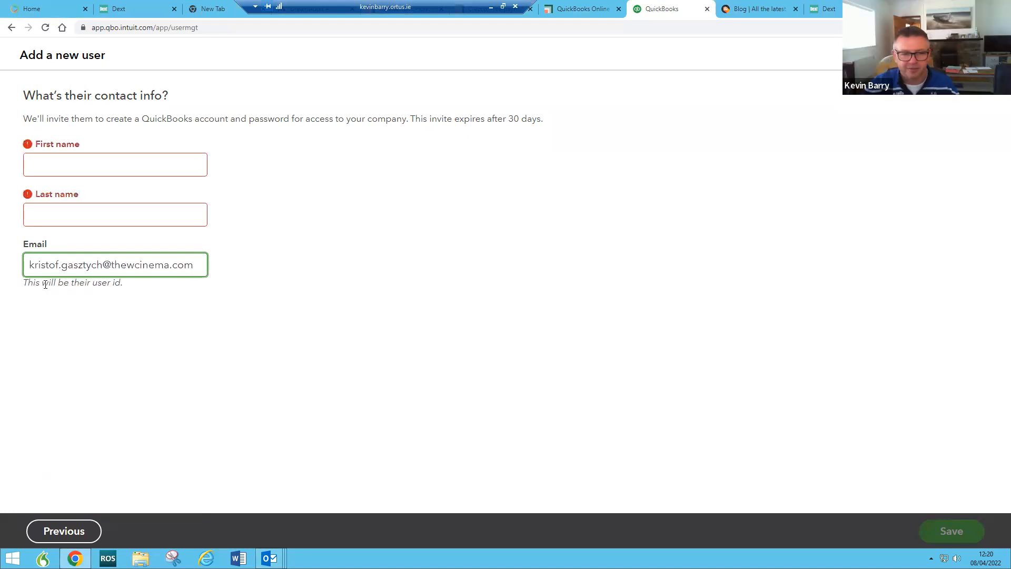
left_click(95, 170)
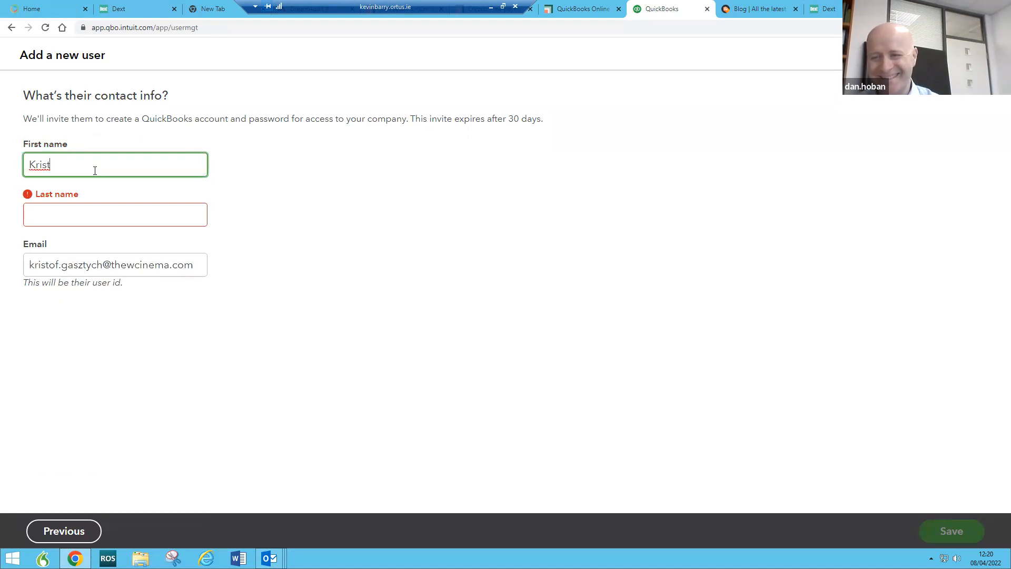
key("Tab")
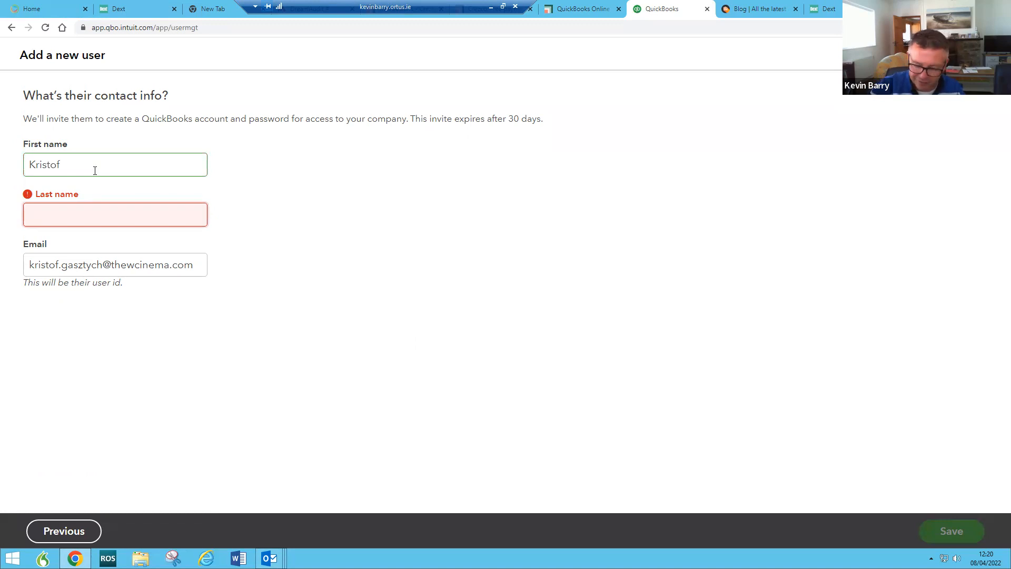
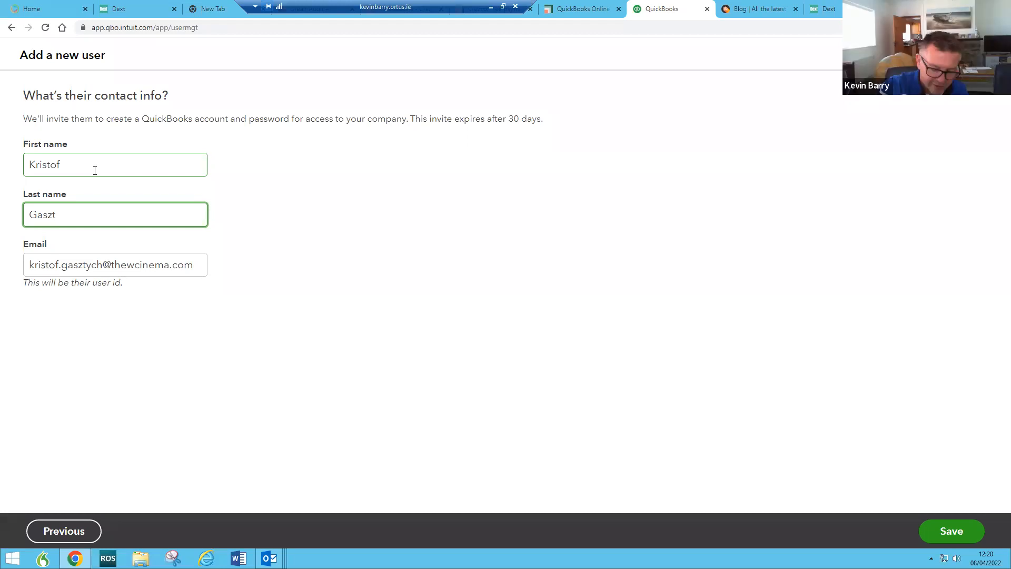
key("Tab")
key("ctrl+c")
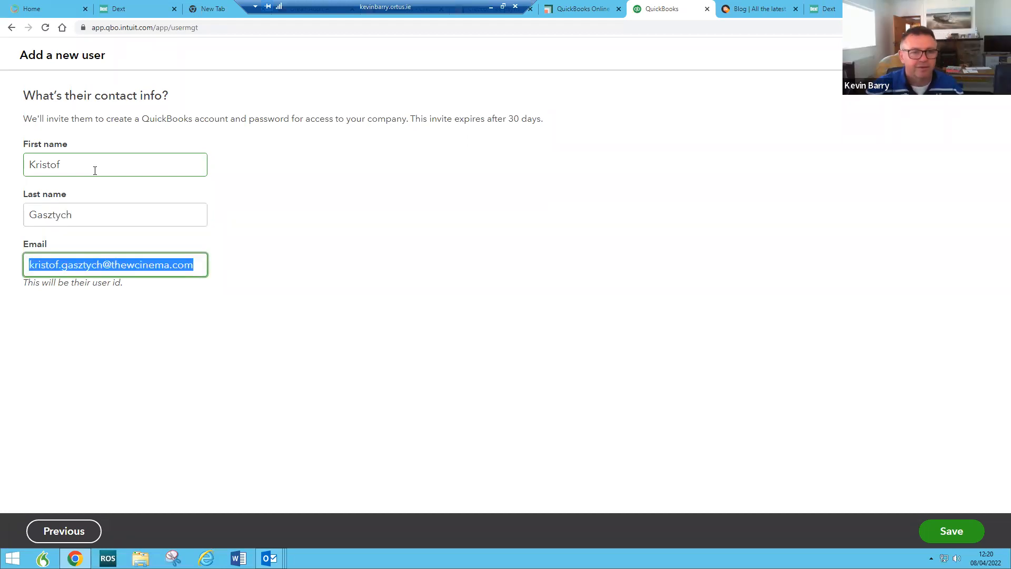
Step: Check the entered details and save the user to send the invitation
left_click(129, 341)
left_click(59, 215)
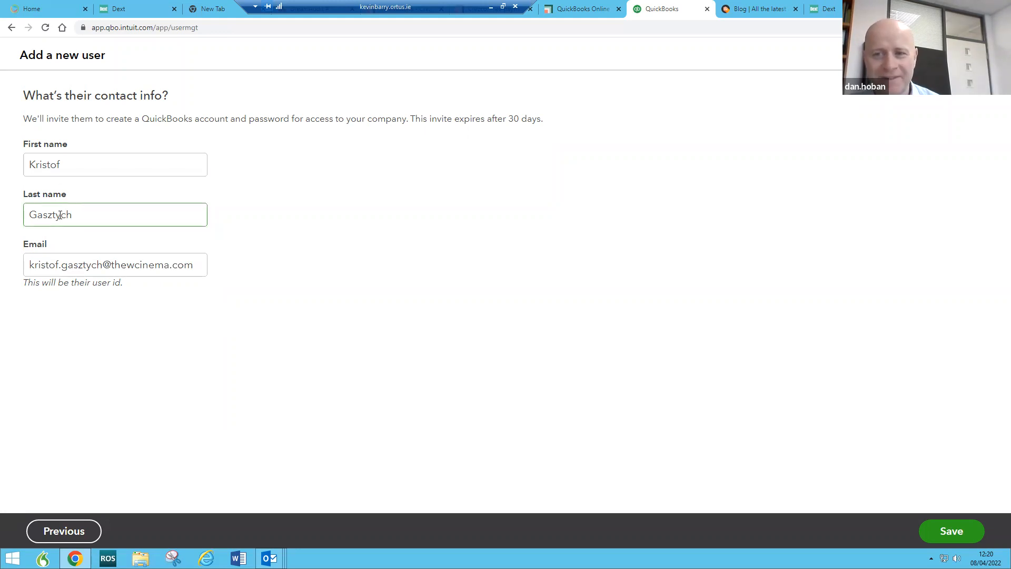
left_click(263, 355)
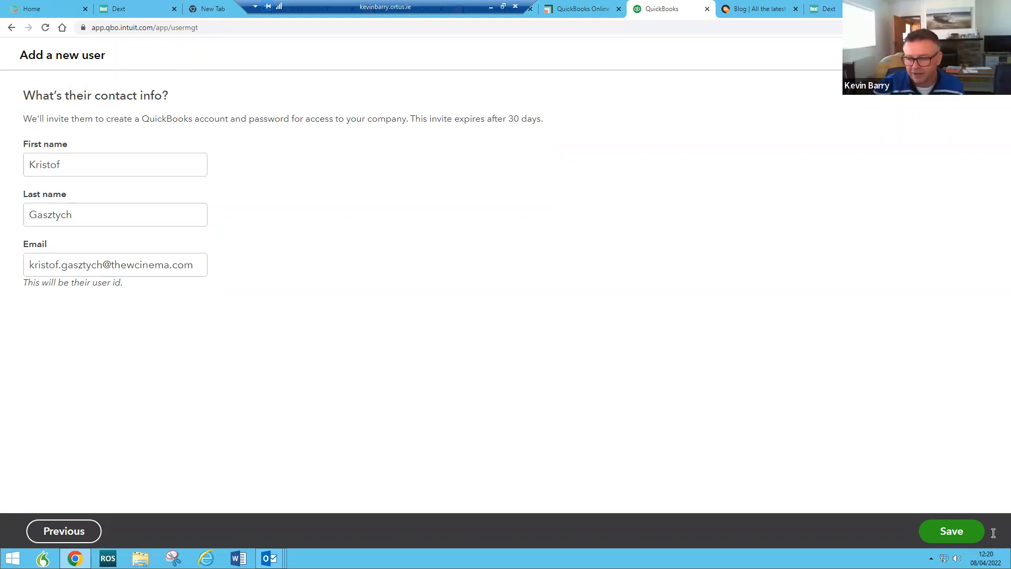
left_click(959, 533)
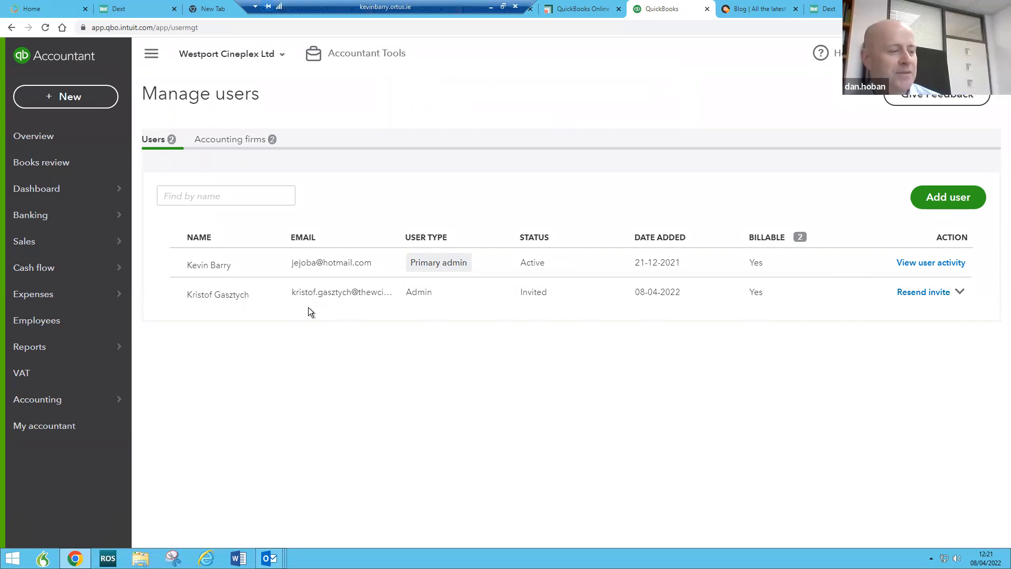
Step: Return to the Westport Cineplex Ltd Business overview dashboard
left_click(56, 194)
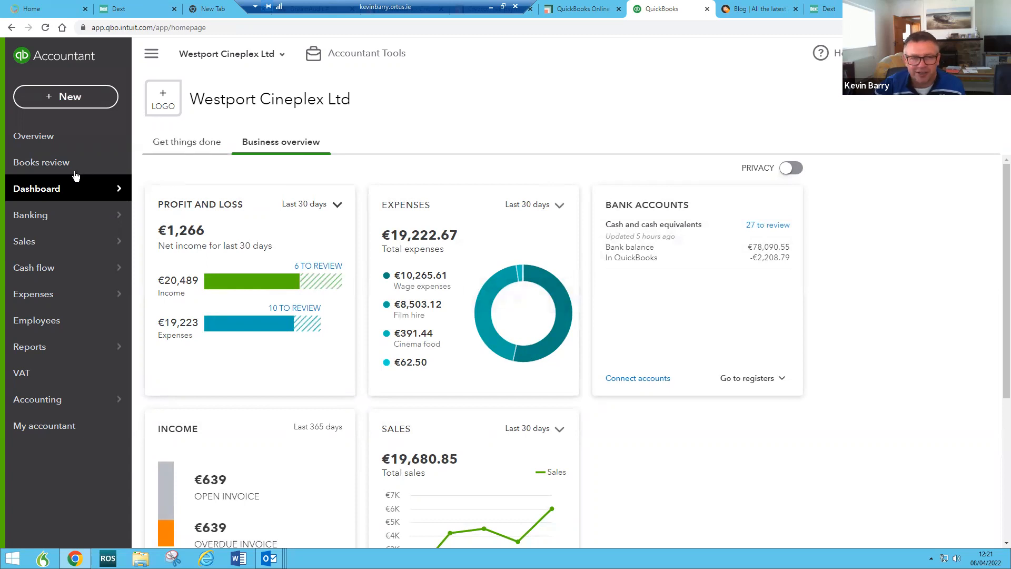
mouse_move(66, 187)
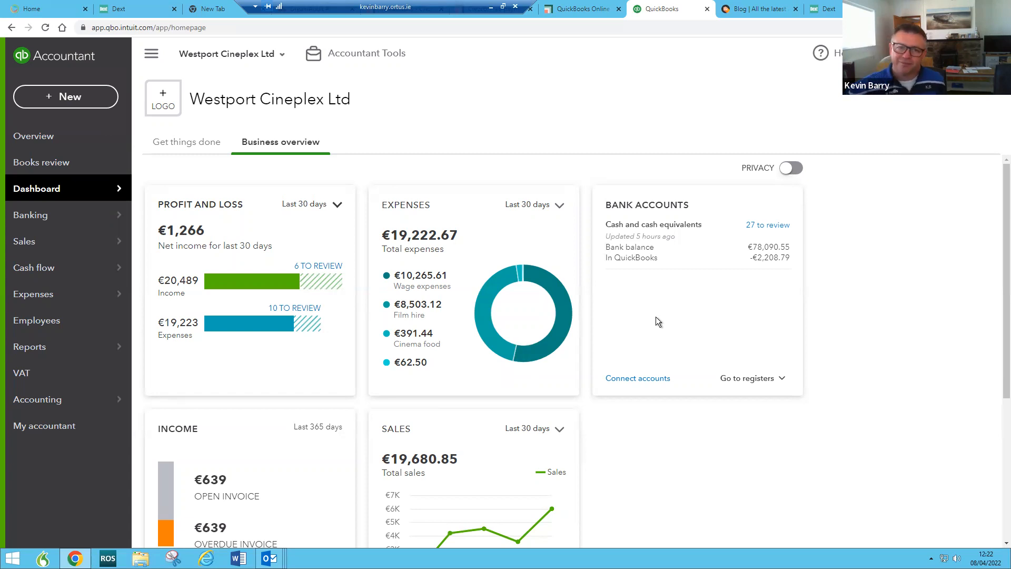
Step: Switch to MJ Hoban Family Ltd by searching 'mj' and open its Manage users page
left_click(274, 55)
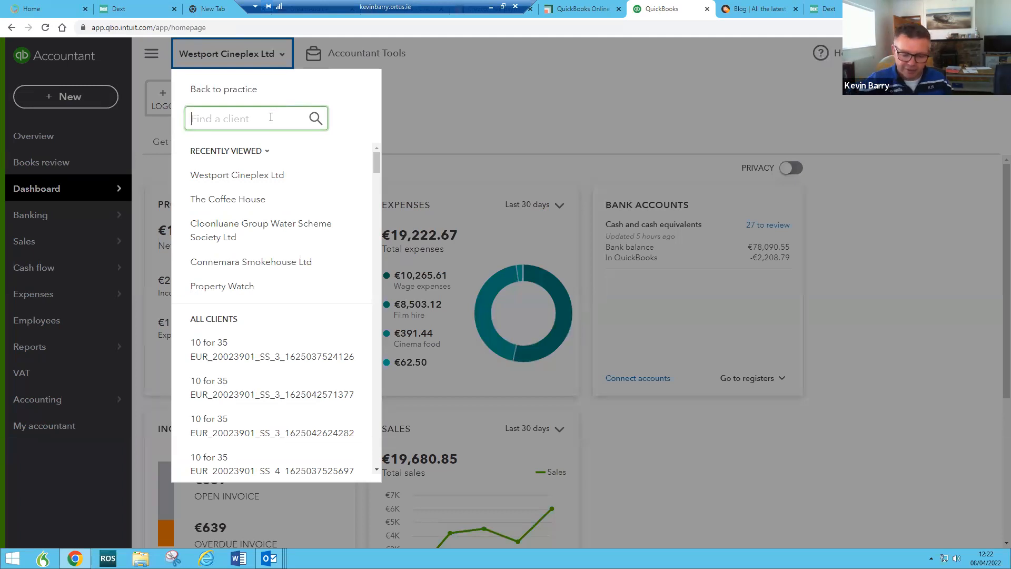
type("mj")
left_click(238, 182)
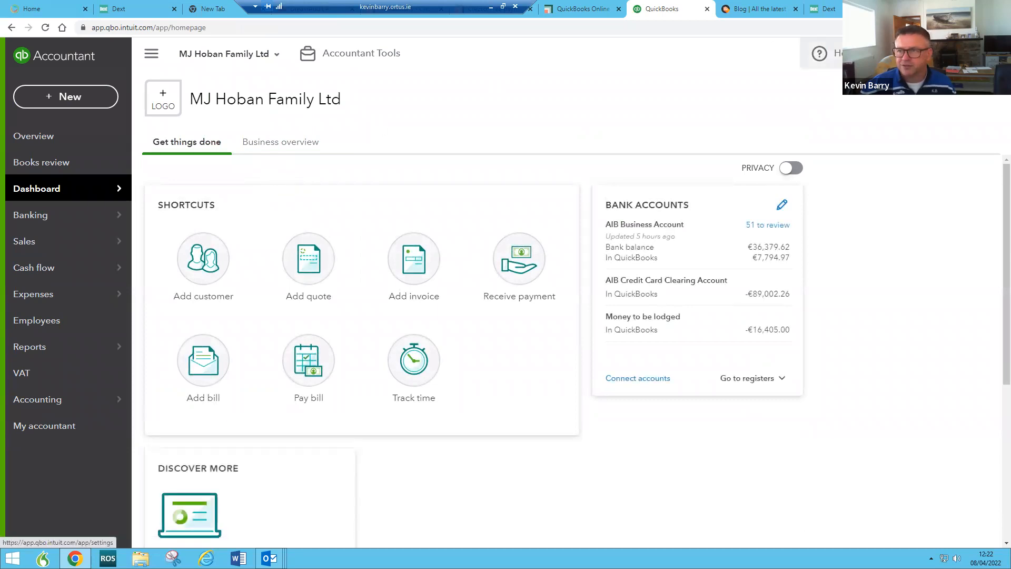
left_click(941, 53)
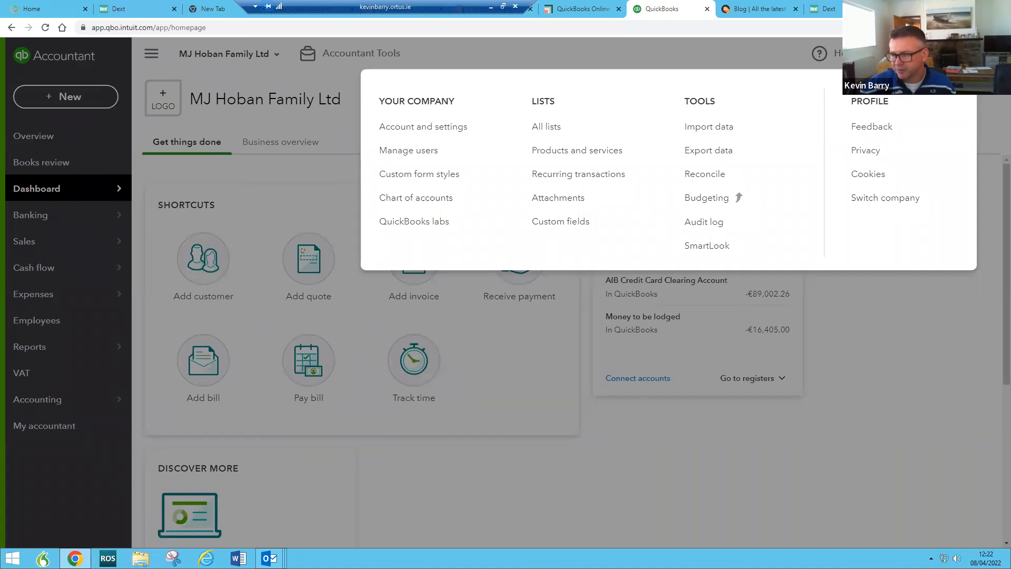
left_click(409, 151)
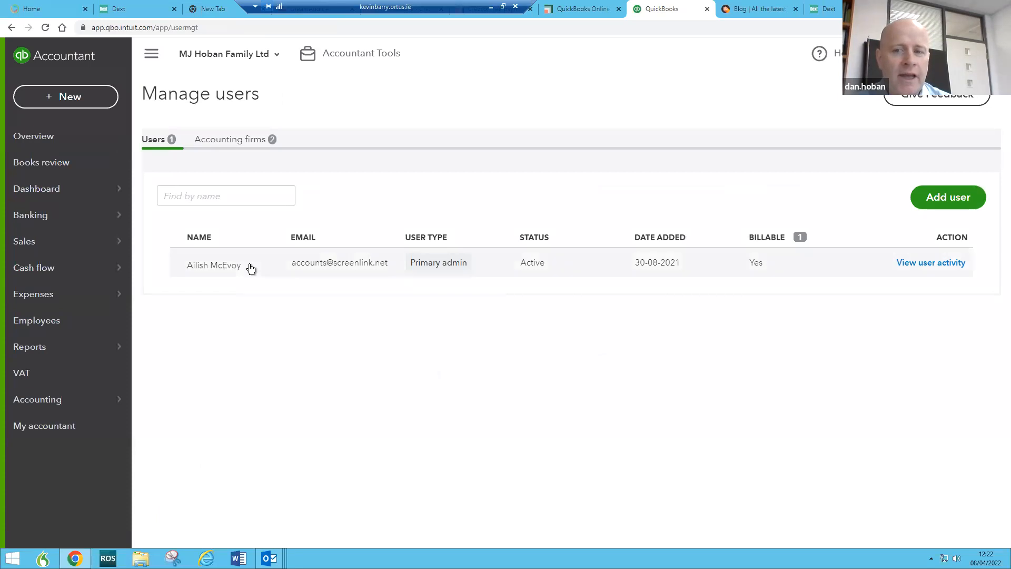
Step: Start a new Company admin user for MJ Hoban Family Ltd and reach contact info
left_click(948, 202)
left_click(70, 206)
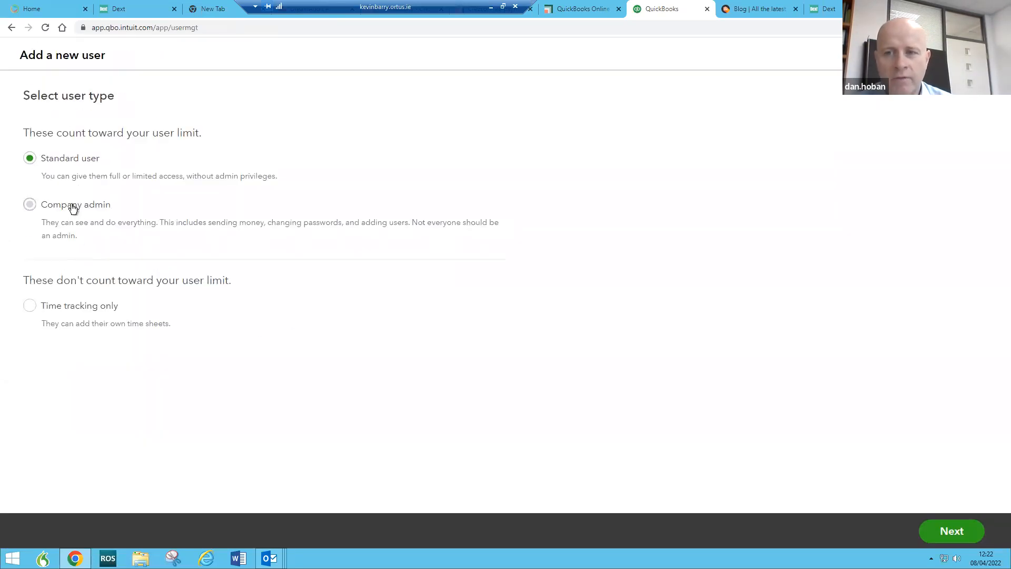
left_click(940, 537)
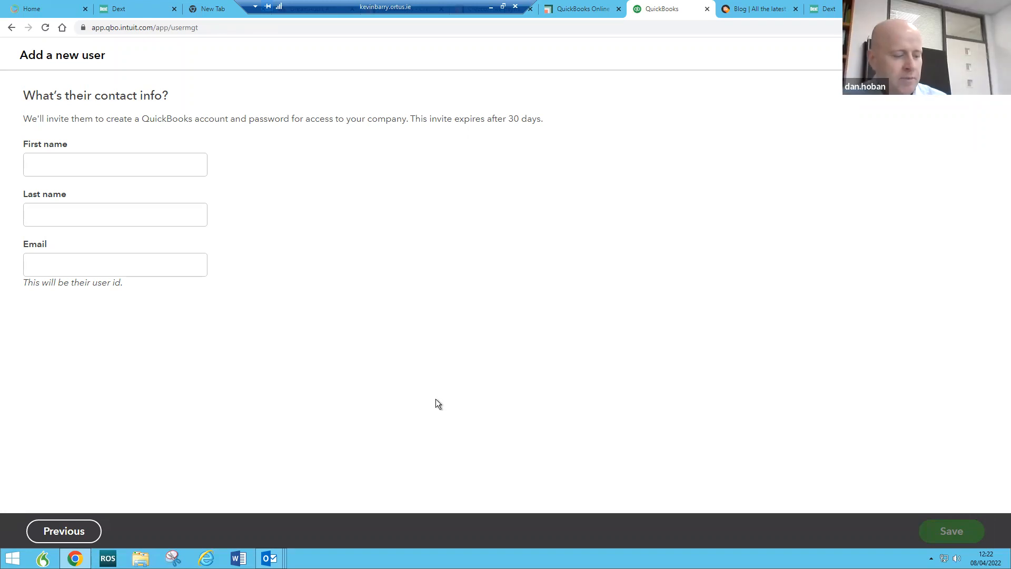
Step: Paste the copied address as plain text into the email field, then clear it
left_click(79, 258)
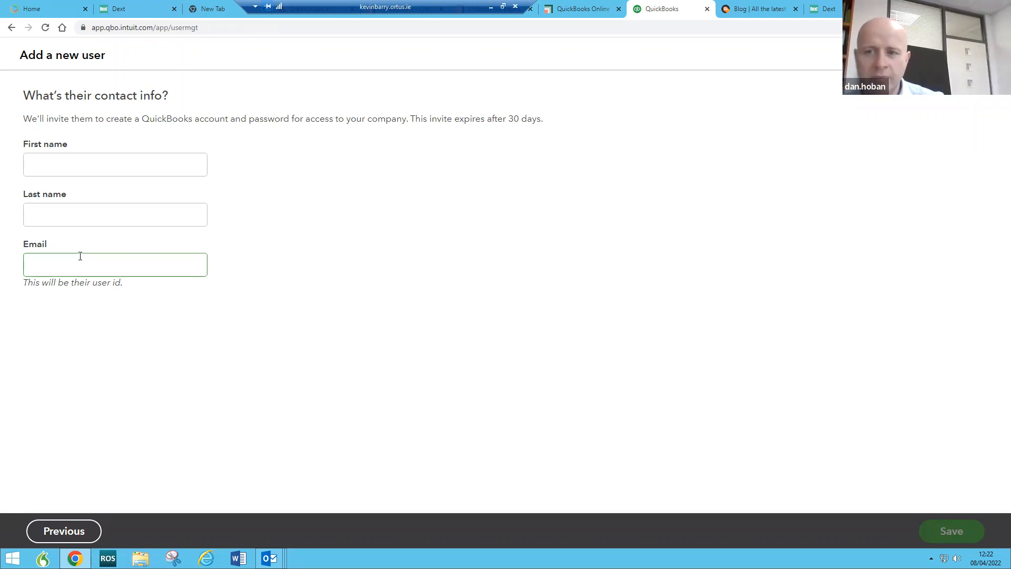
right_click(79, 258)
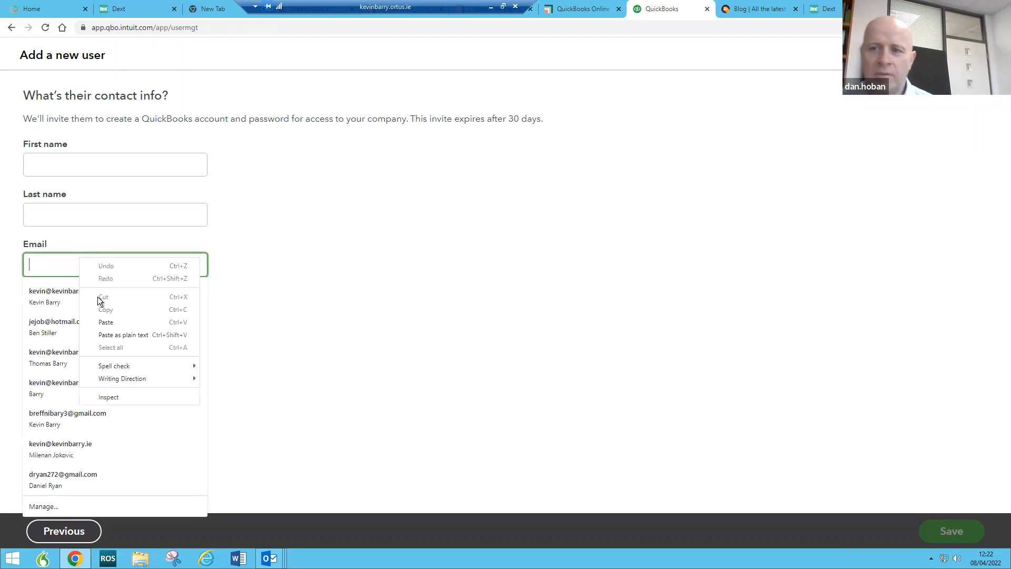
left_click(123, 335)
left_click(124, 261)
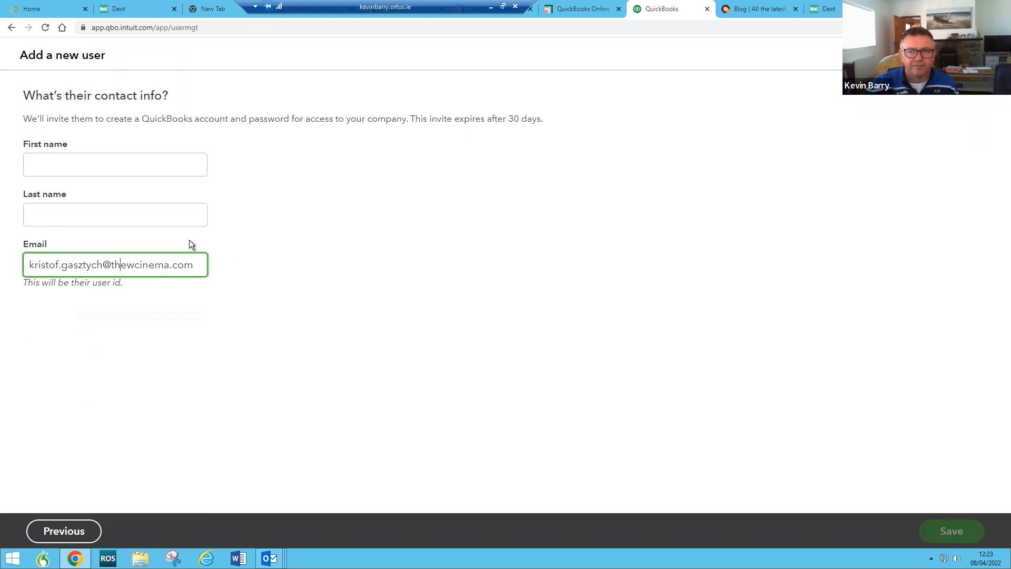
left_click_drag(198, 263, 10, 262)
key("ctrl+c")
key("BackSpace")
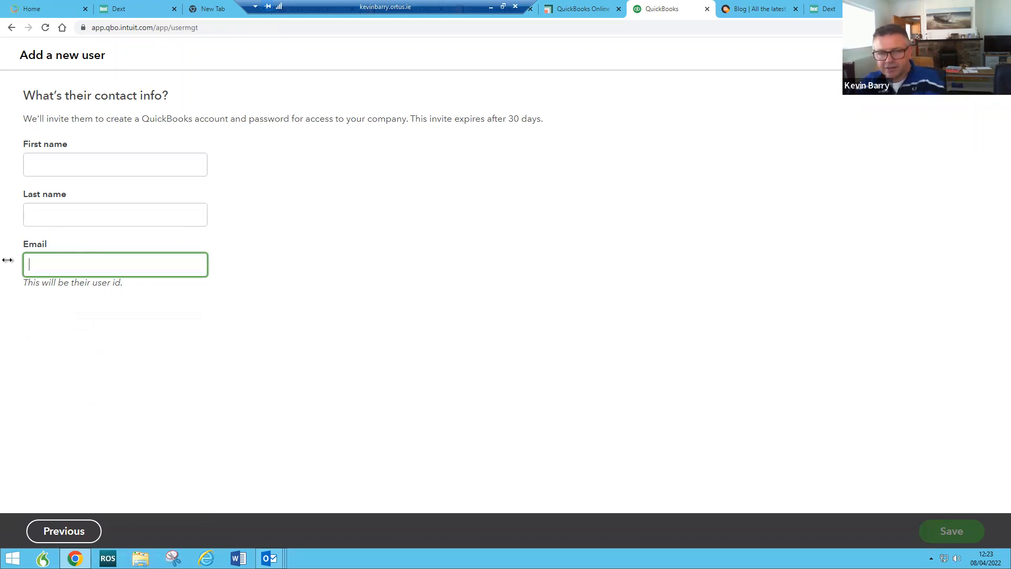
Step: Fill the first and last name fields from the copied address, trimming the domain
left_click(60, 166)
key("ctrl+v")
key("BackSpace")
key("BackSpace")
key("BackSpace")
key("BackSpace")
key("BackSpace")
key("BackSpace")
key("BackSpace")
key("BackSpace")
key("BackSpace")
key("BackSpace")
key("BackSpace")
key("BackSpace")
key("BackSpace")
key("BackSpace")
key("BackSpace")
key("BackSpace")
key("BackSpace")
key("BackSpace")
key("BackSpace")
key("BackSpace")
key("BackSpace")
key("BackSpace")
key("BackSpace")
key("BackSpace")
key("BackSpace")
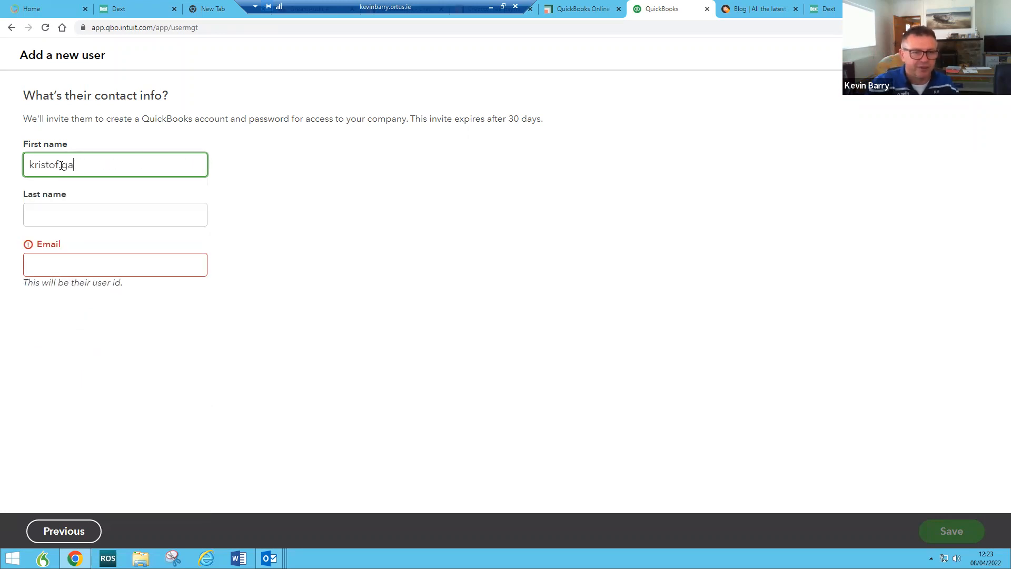
key("Tab")
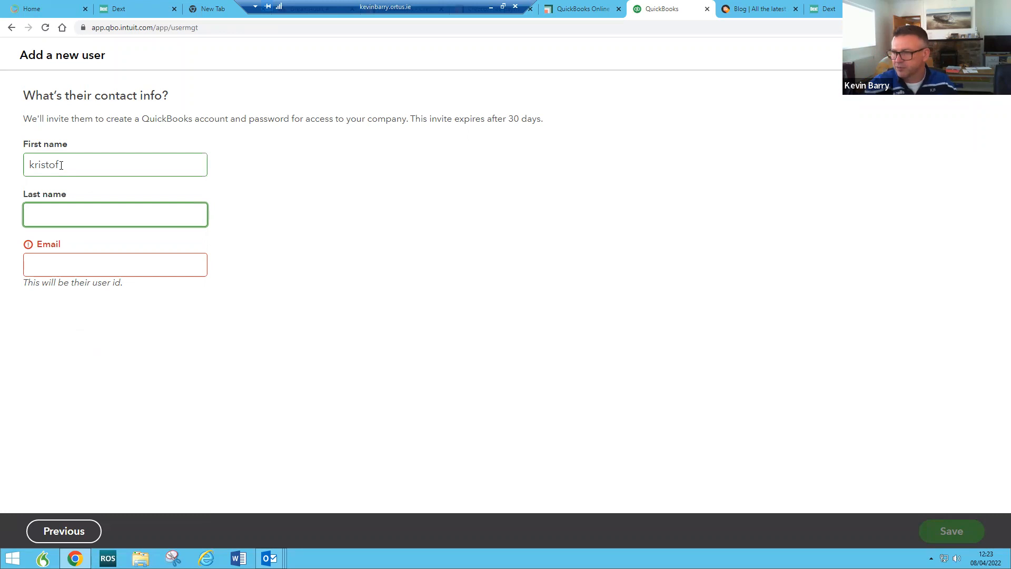
key("ctrl+v")
key("Home")
key("Delete")
key("Delete")
key("Delete")
key("Delete")
key("Delete")
key("Delete")
key("Delete")
key("Delete")
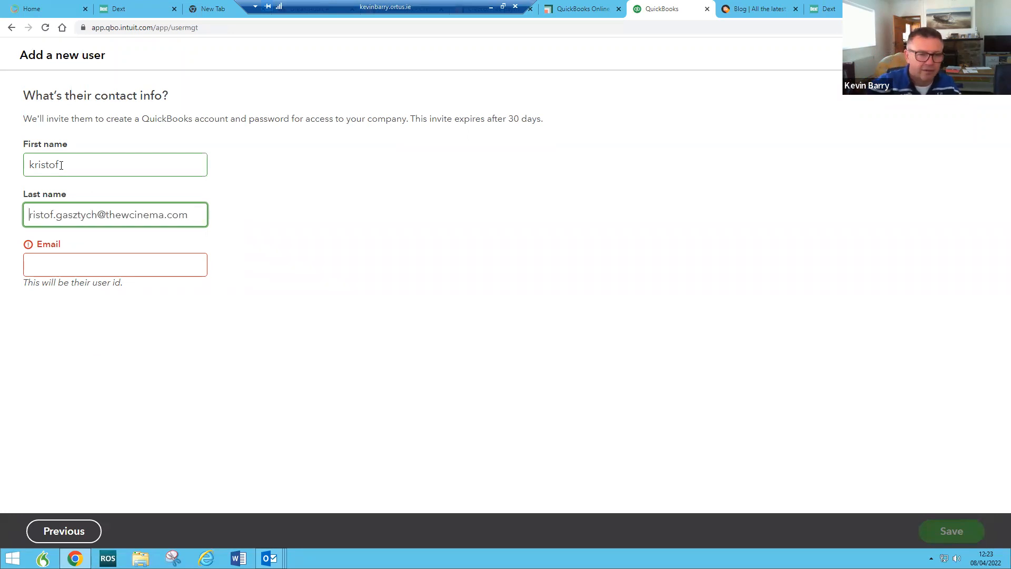
key("Delete")
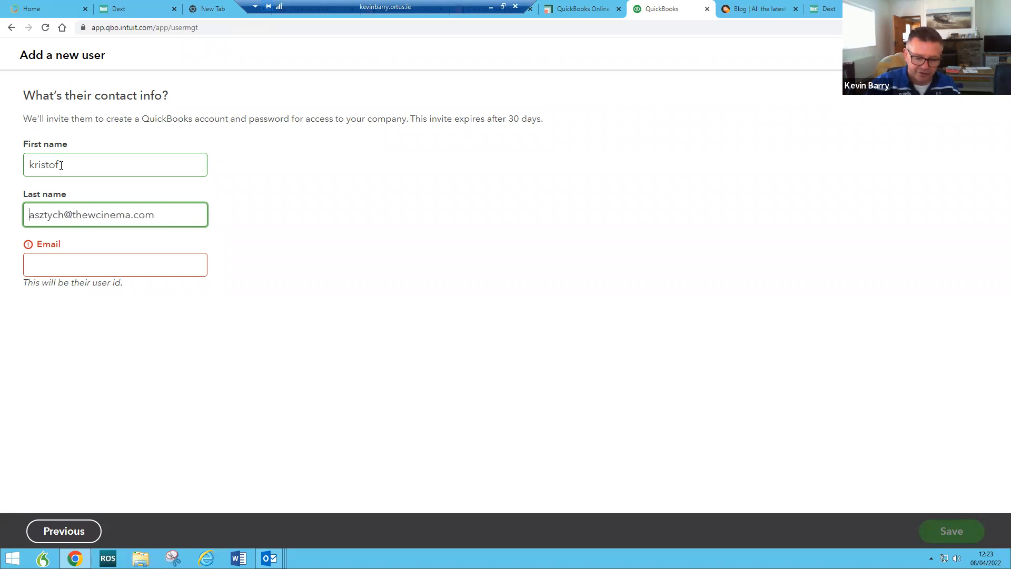
type("G")
key("End")
key("BackSpace")
key("BackSpace")
key("BackSpace")
key("BackSpace")
key("BackSpace")
key("BackSpace")
key("BackSpace")
key("BackSpace")
key("BackSpace")
key("BackSpace")
key("BackSpace")
key("BackSpace")
key("BackSpace")
key("BackSpace")
key("Tab")
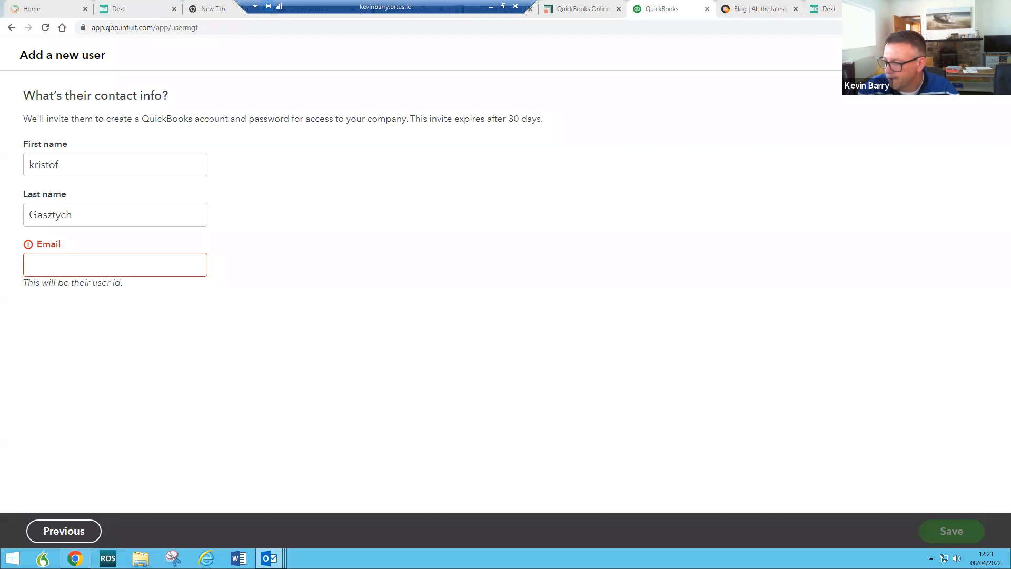
Step: Paste the user's email with a lowercase first letter and save to send the invite
left_click(55, 271)
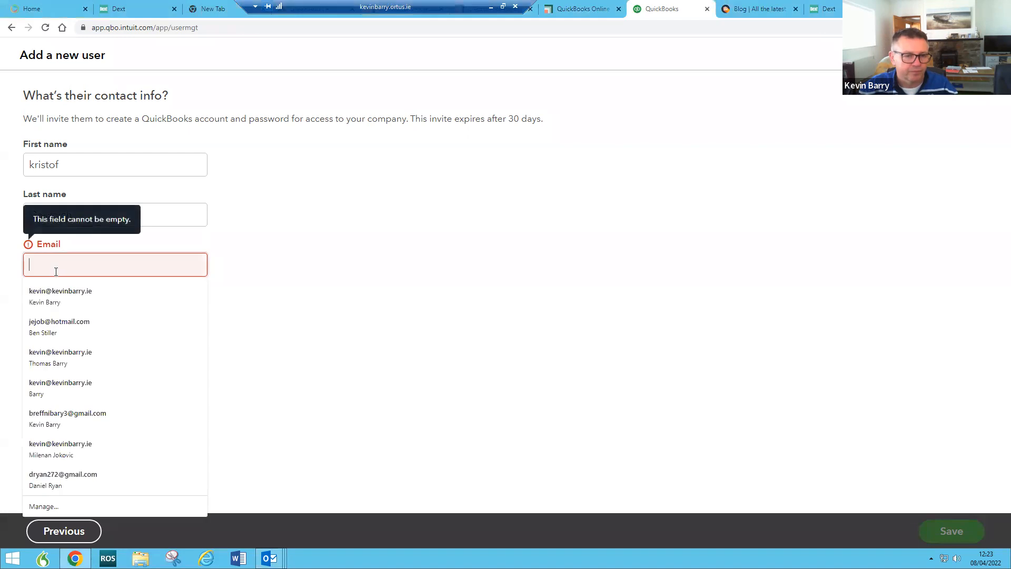
key("ctrl+v")
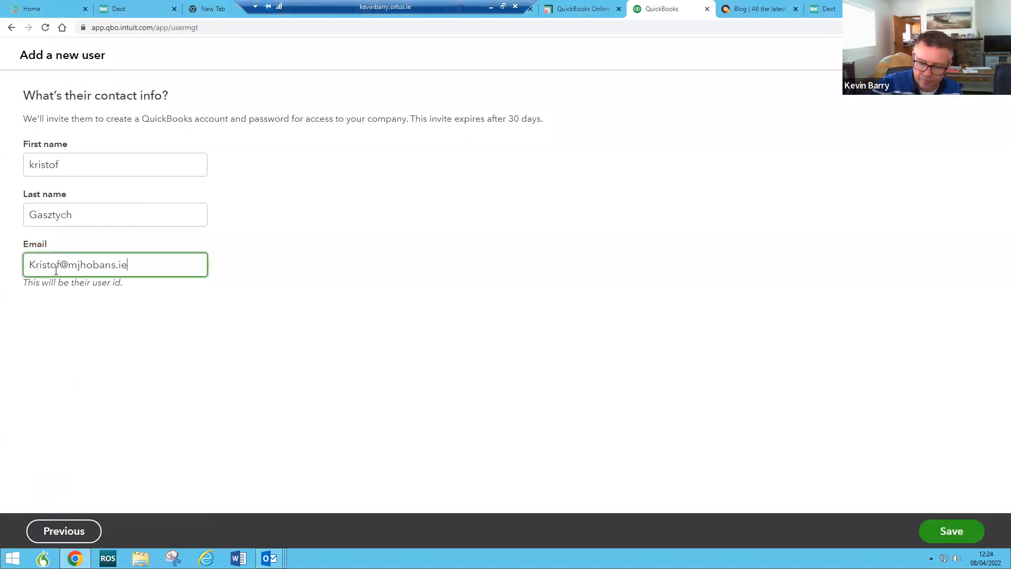
key("Home")
key("Delete")
type("k")
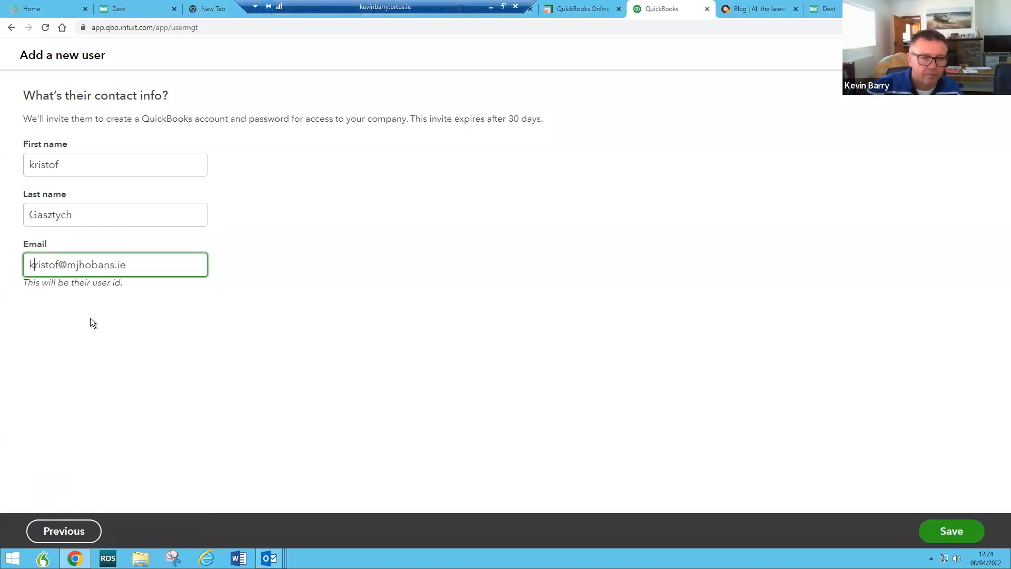
left_click(952, 532)
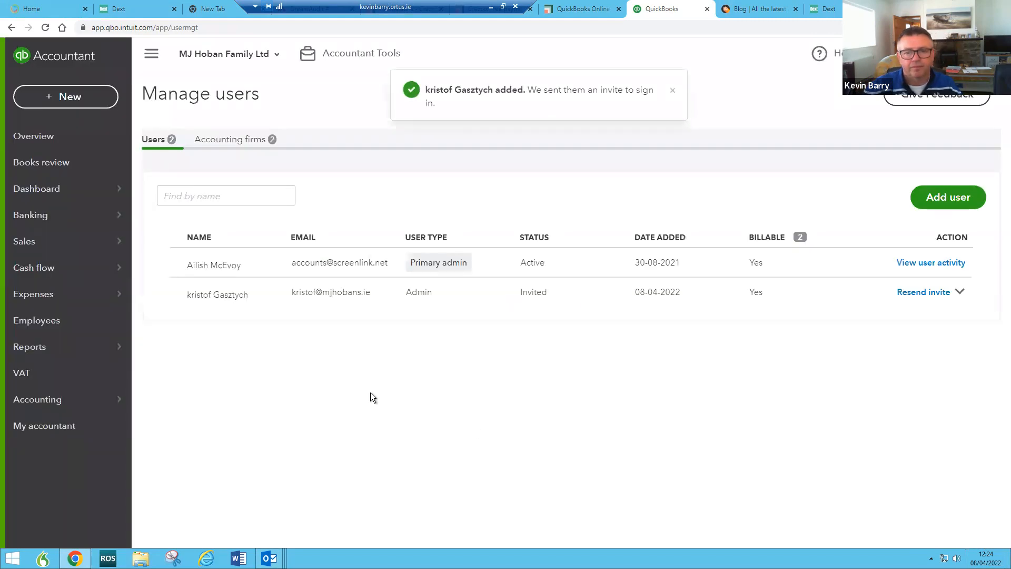
Step: Go back to the QuickBooks dashboard, then switch to the Dext Prepare tab
left_click(55, 191)
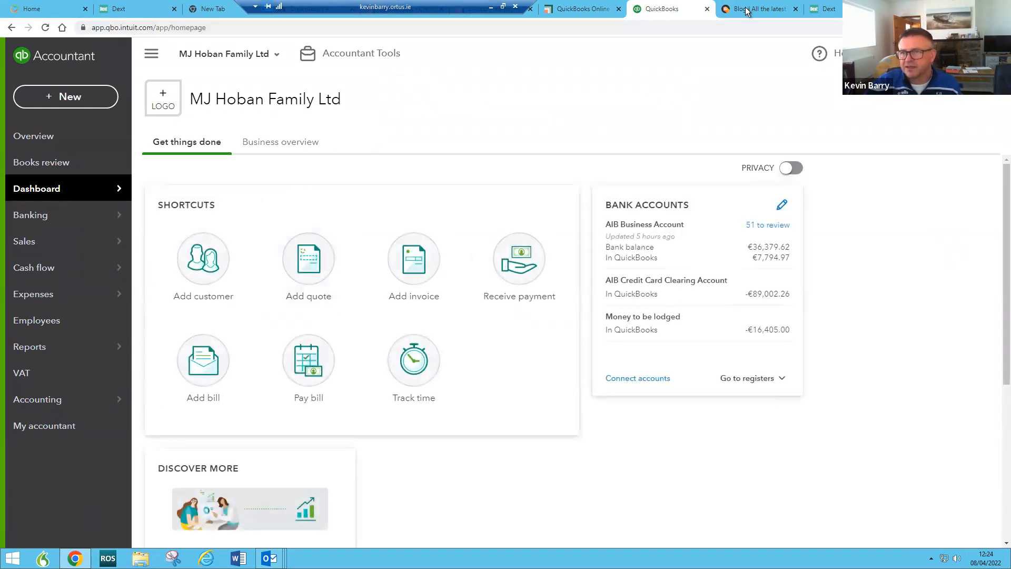
left_click(824, 10)
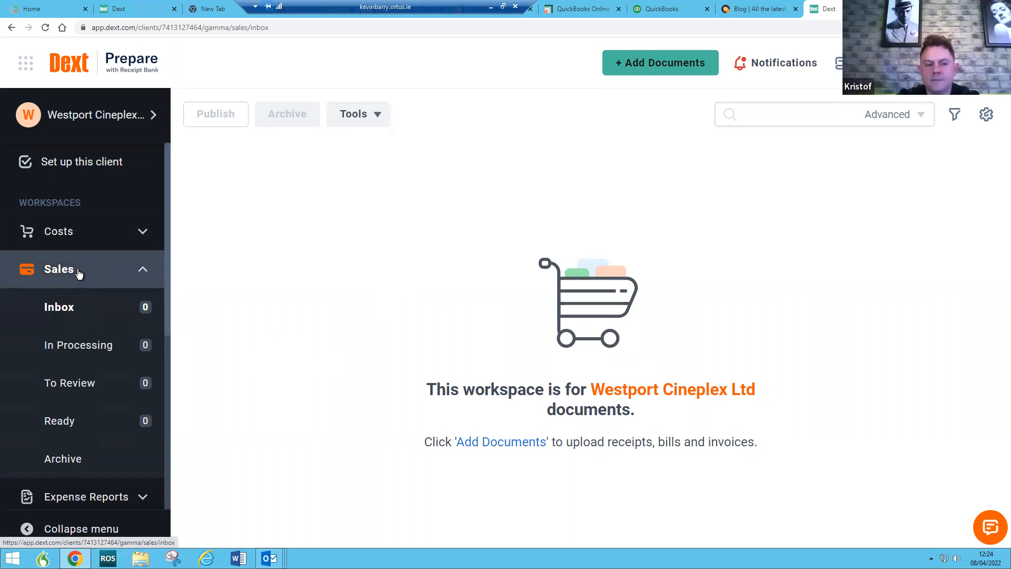
Step: Switch Dext to client MJ Hoban Family Ltd via 'mjh' and open its Users page
left_click(99, 113)
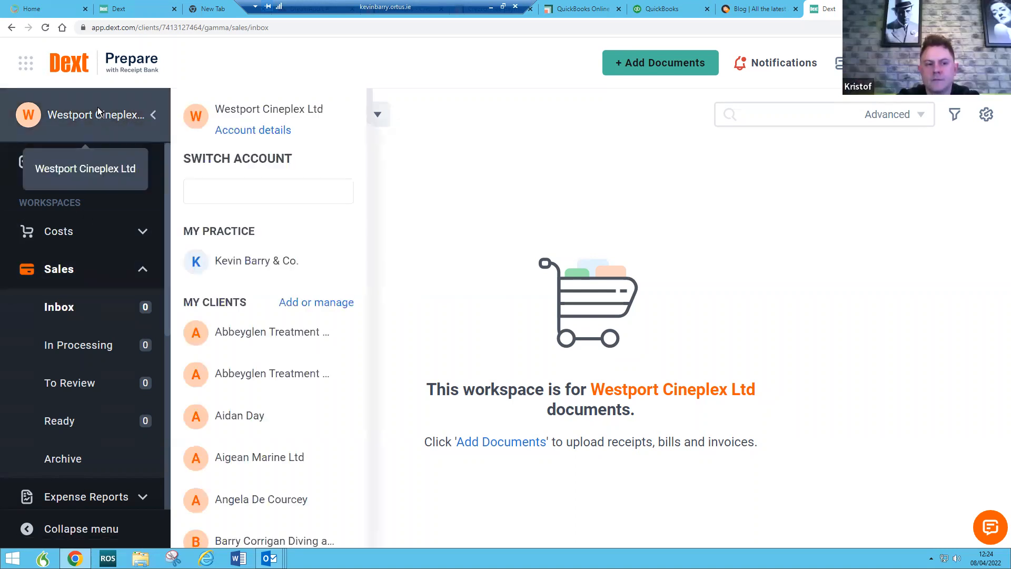
left_click(213, 181)
type("mjh")
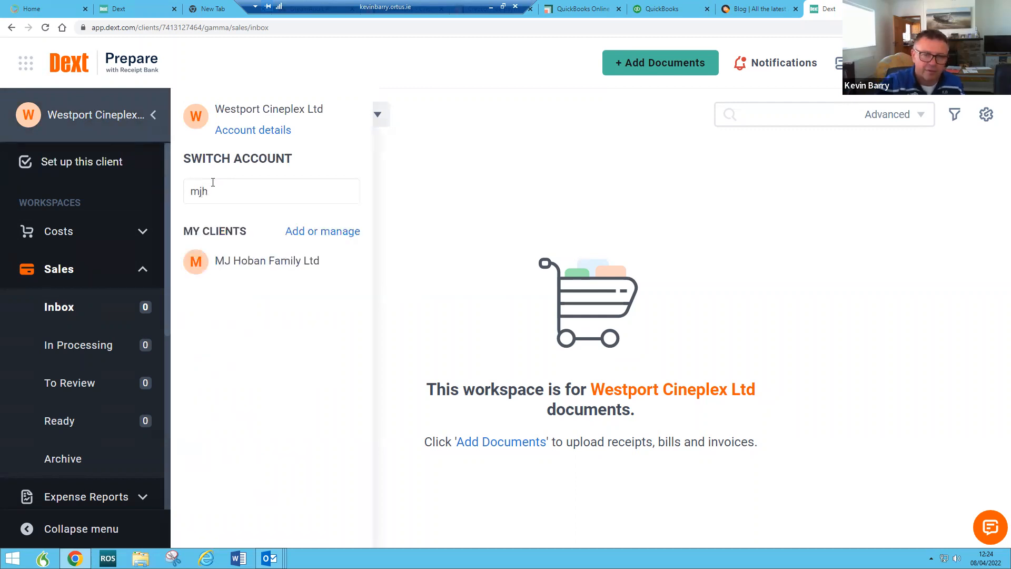
left_click(238, 262)
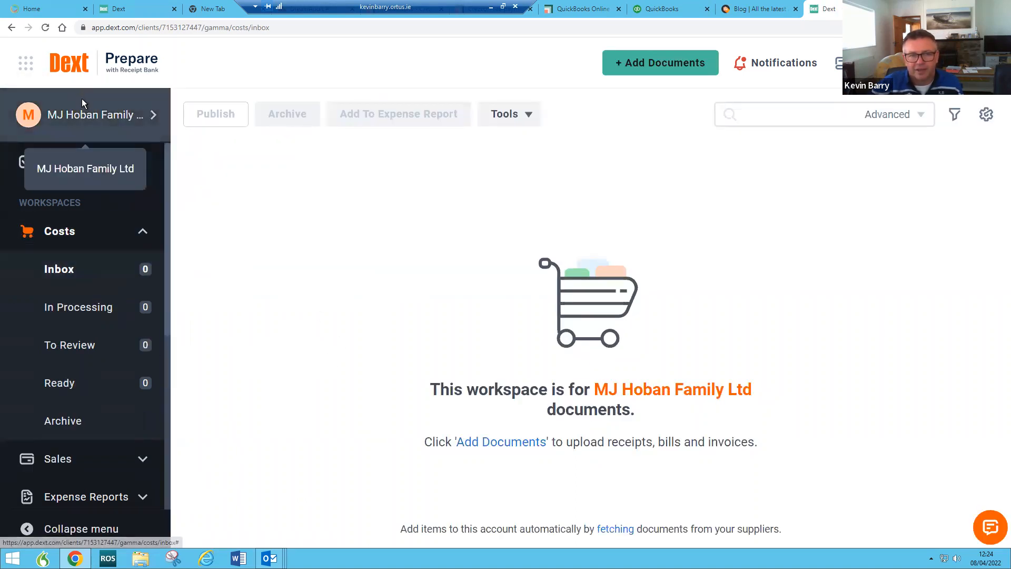
scroll(97, 298, "down", 1)
scroll(97, 311, "down", 5)
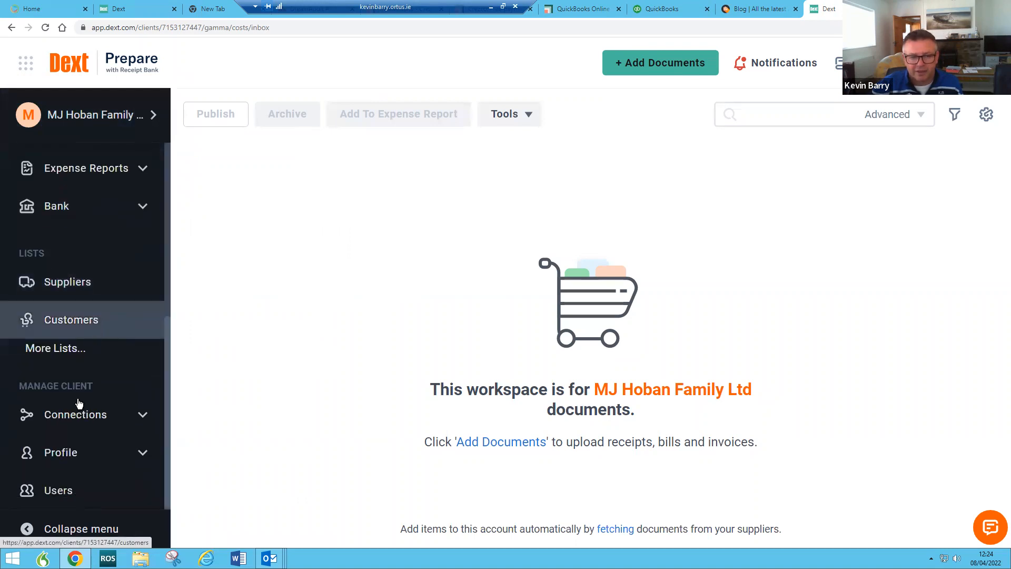
left_click(67, 496)
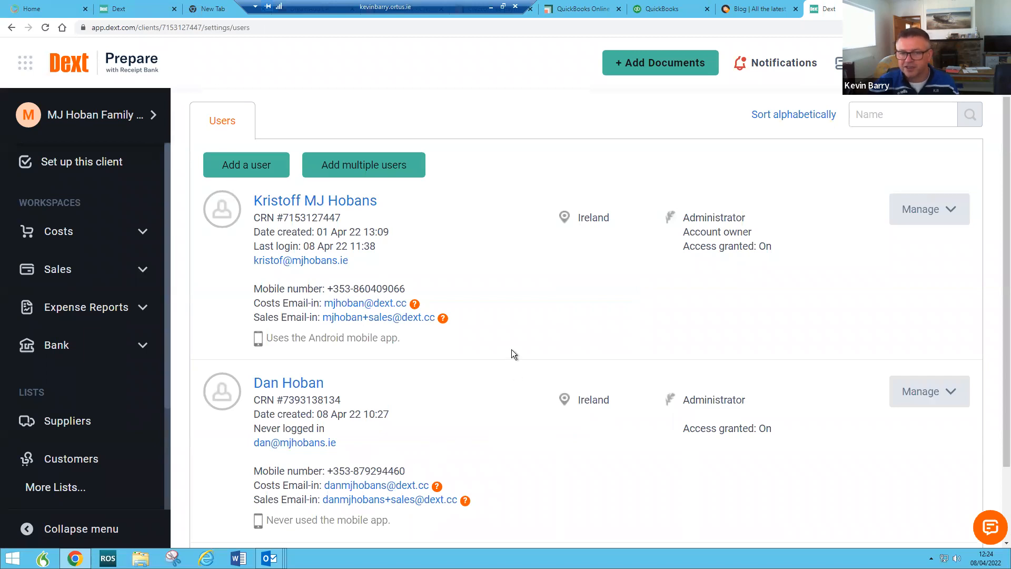
Step: Highlight the Costs email-in address of each of the two administrators
scroll(480, 319, "up", 6)
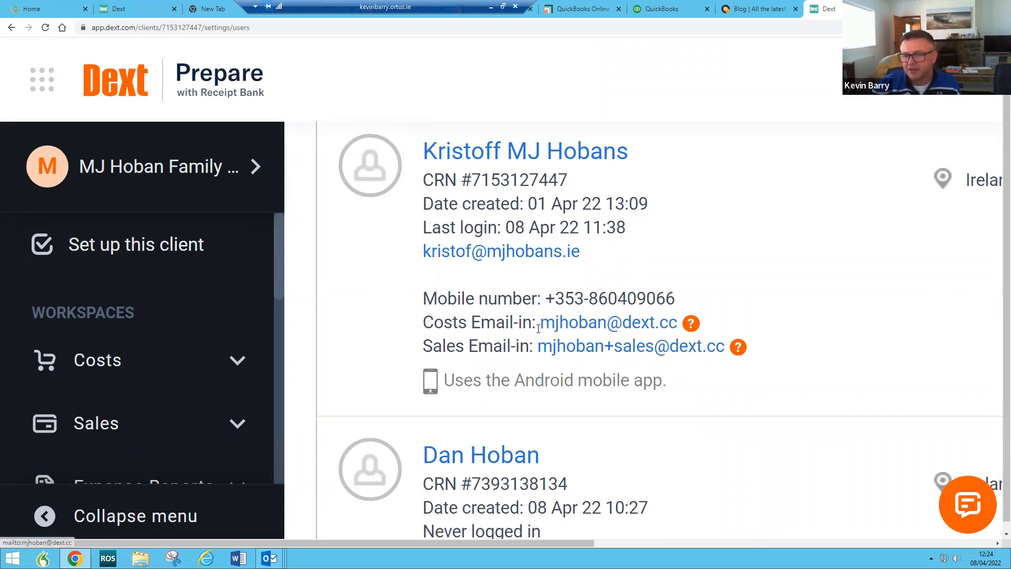
left_click_drag(537, 322, 690, 330)
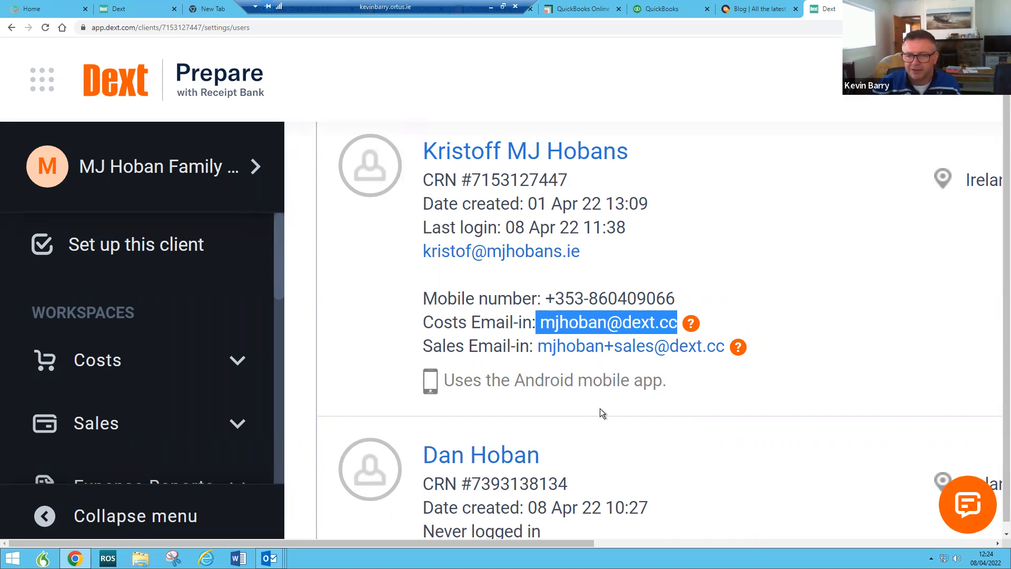
scroll(599, 409, "down", 5)
left_click_drag(541, 362, 715, 365)
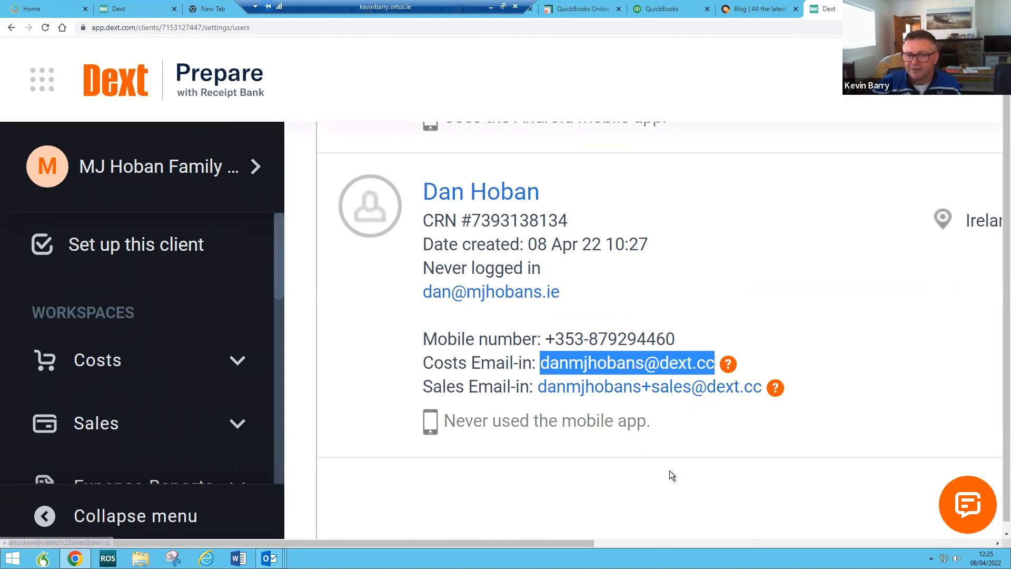
Step: Zoom the Users page back out and return to the practice Dashboard
scroll(669, 471, "up", 3)
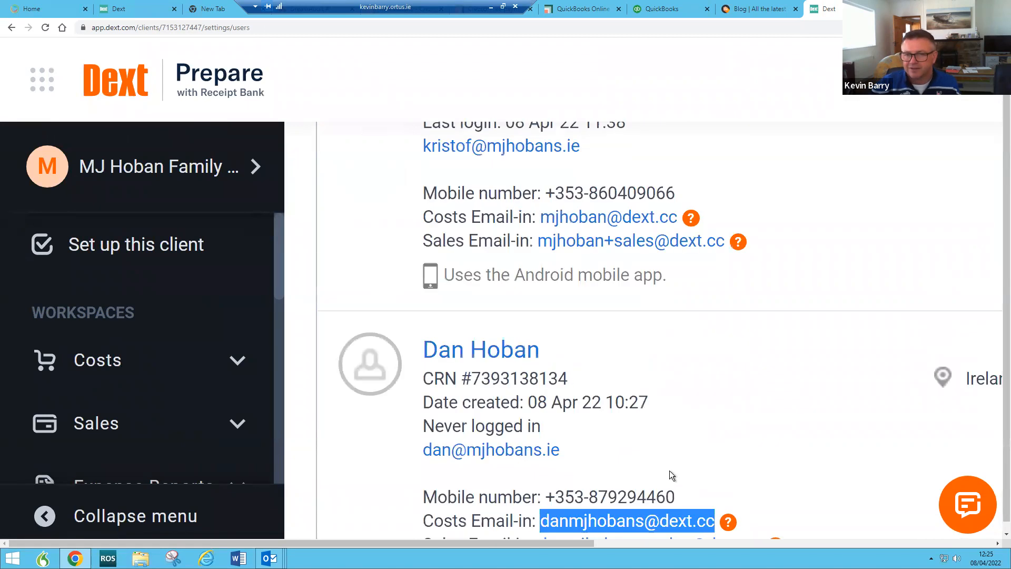
left_click(766, 438)
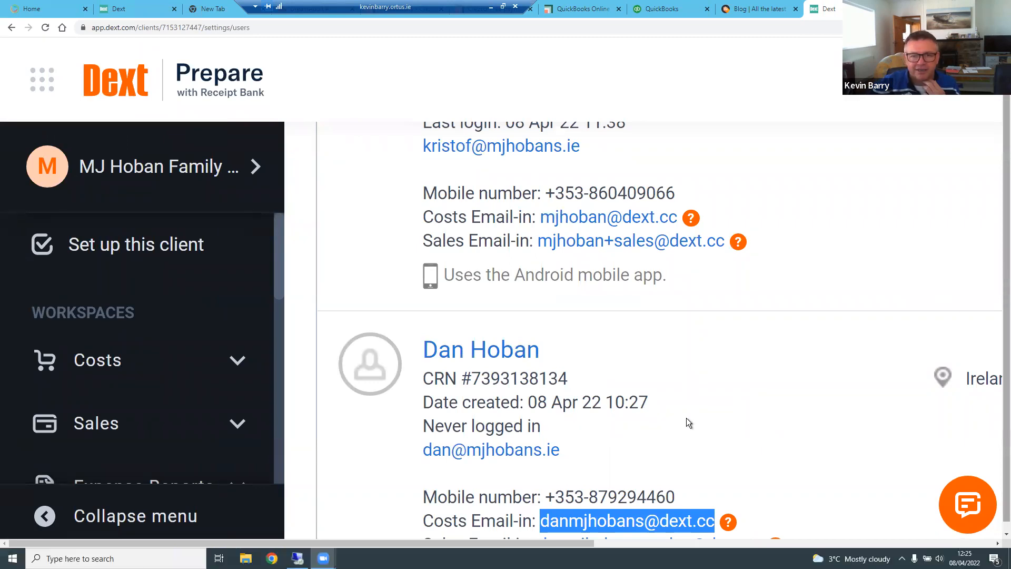
left_click(686, 419)
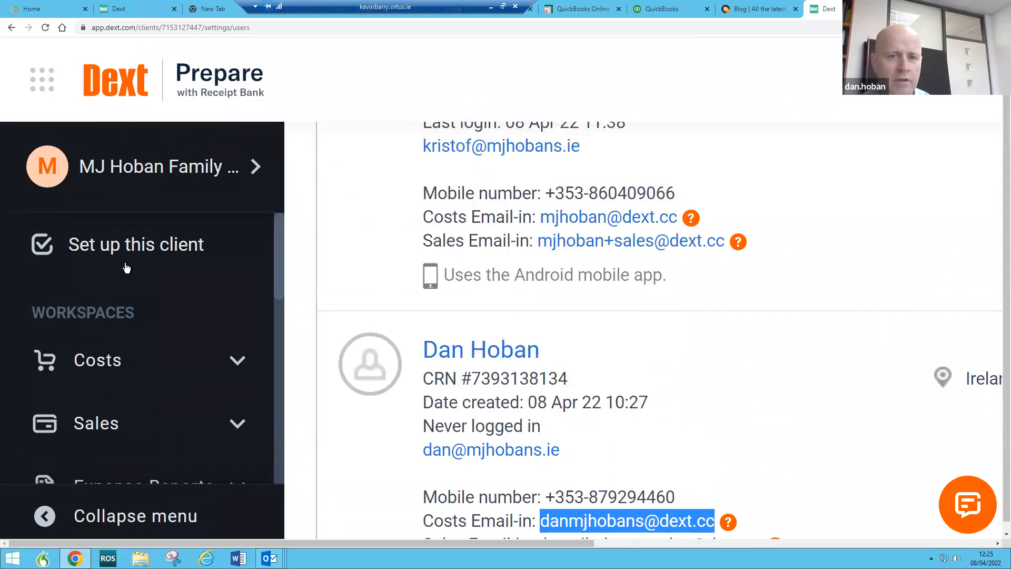
key("ctrl+minus")
key("ctrl+minus")
key("ctrl+minus")
key("ctrl+minus")
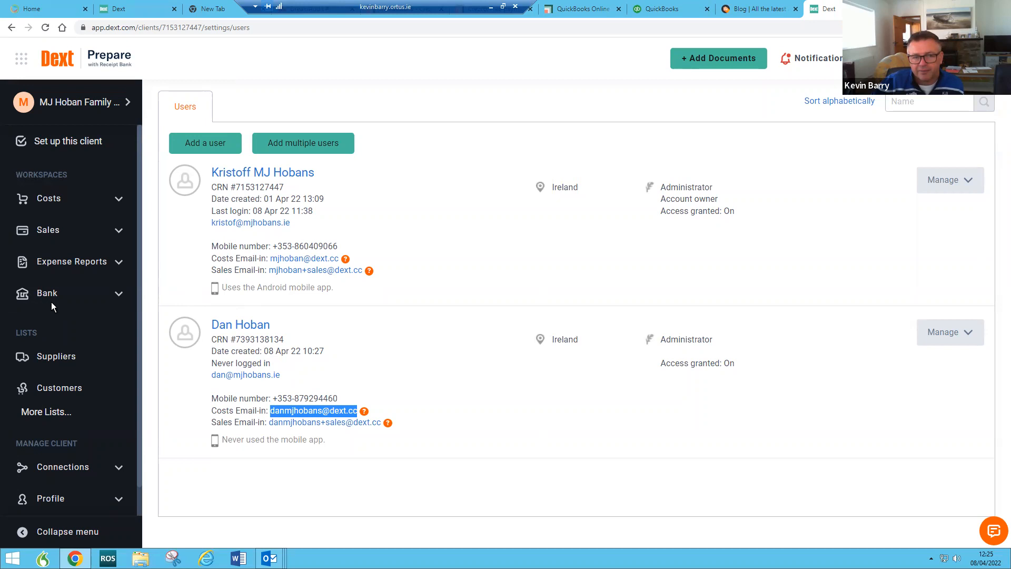
left_click(54, 66)
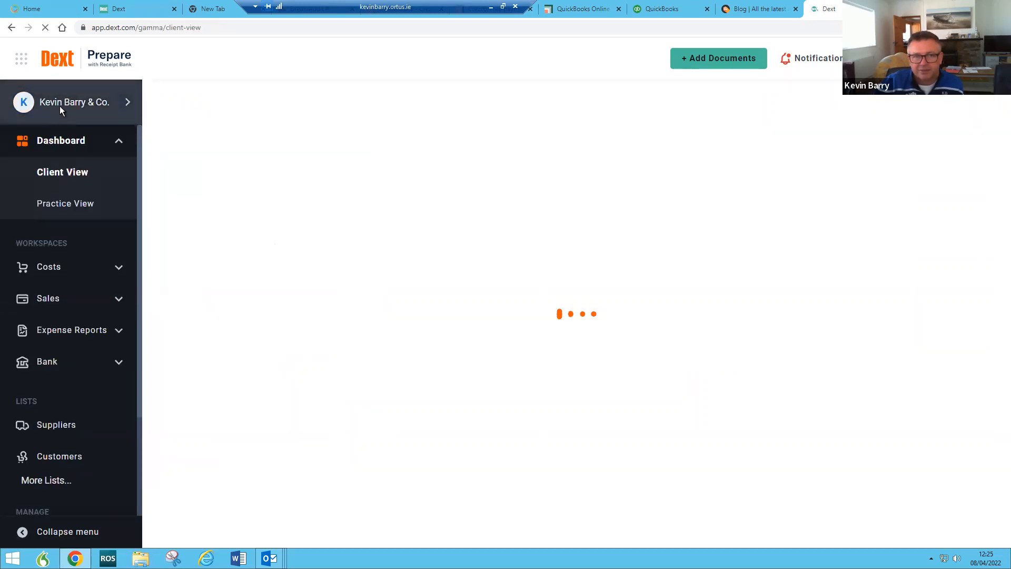
Step: Reload the Client View dashboard and detach the Dext tab into its own window
left_click(57, 66)
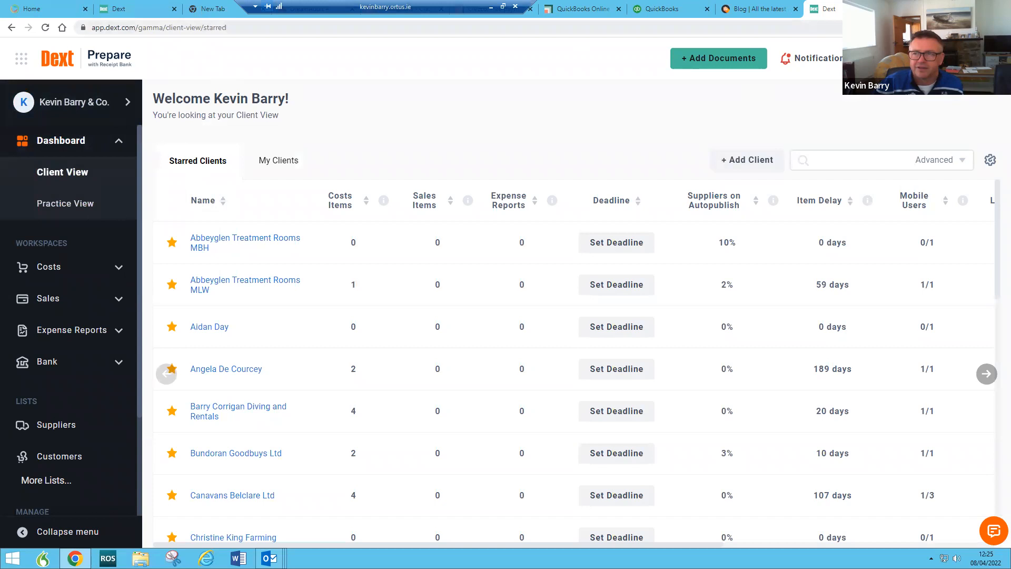
left_click_drag(854, 9, 732, 279)
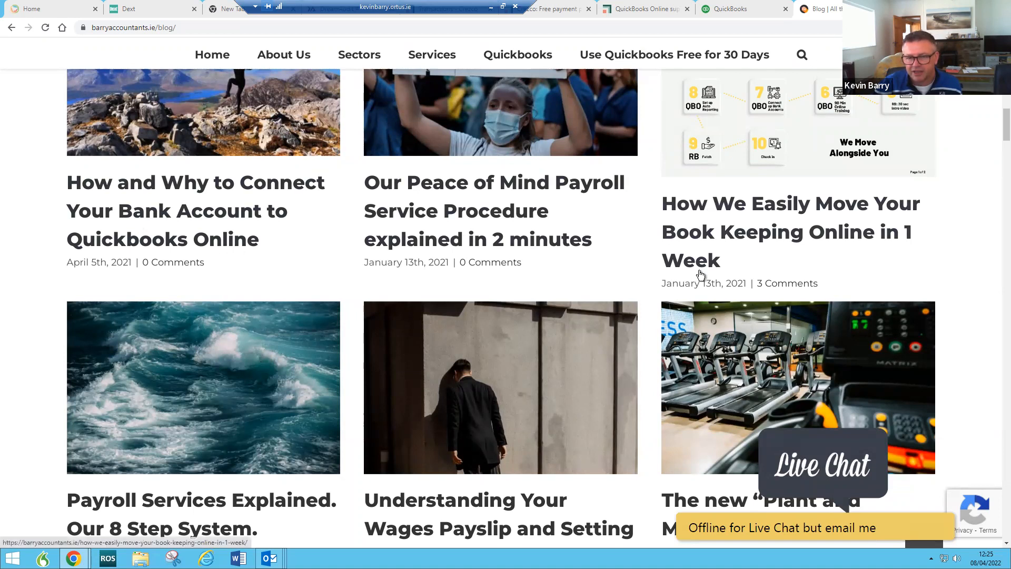
Step: Scroll the blog down to its video posts and place the Dext window over its left side
scroll(701, 272, "down", 3)
scroll(632, 312, "down", 2)
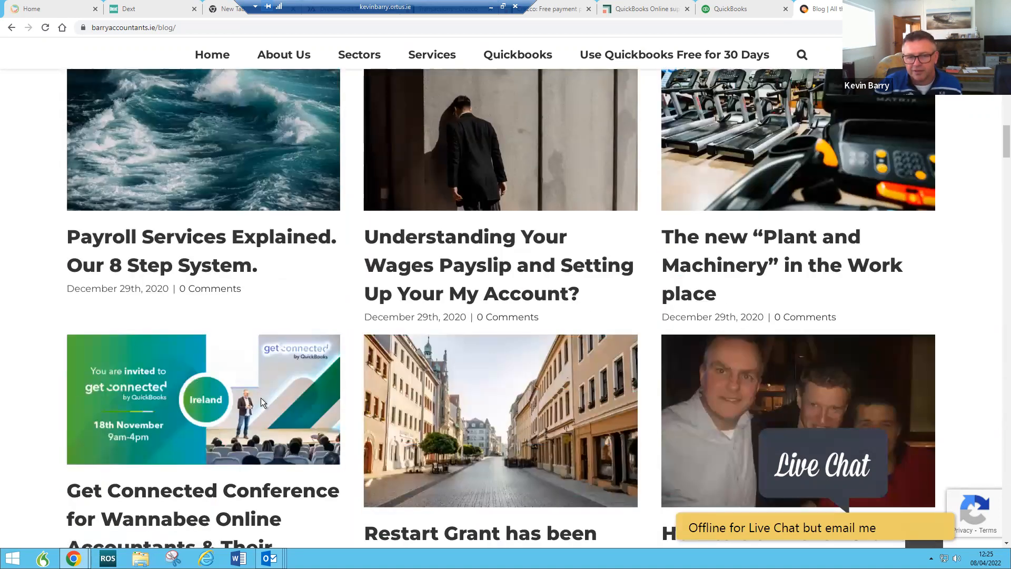
scroll(502, 260, "down", 2)
scroll(490, 225, "down", 5)
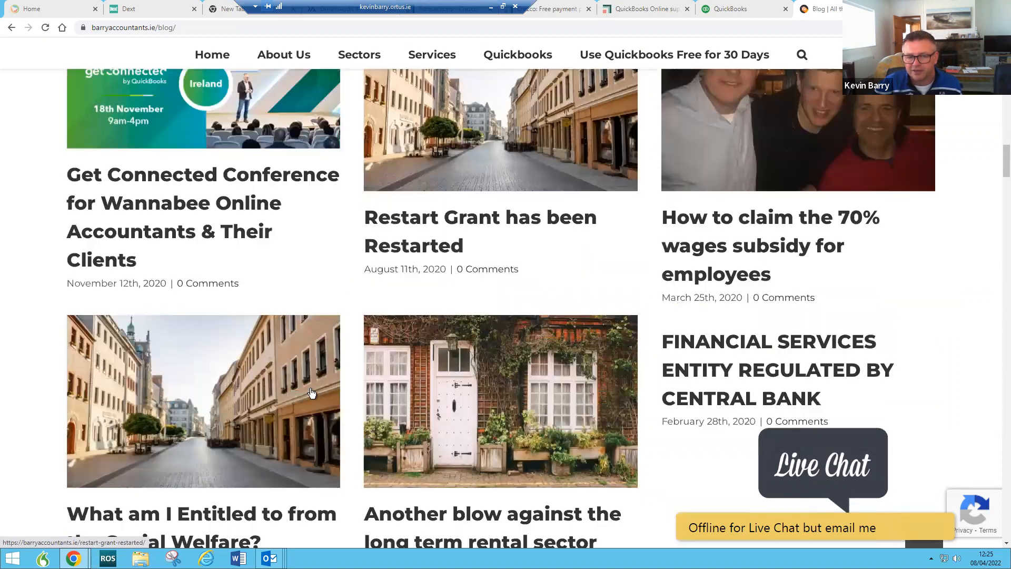
scroll(527, 368, "down", 15)
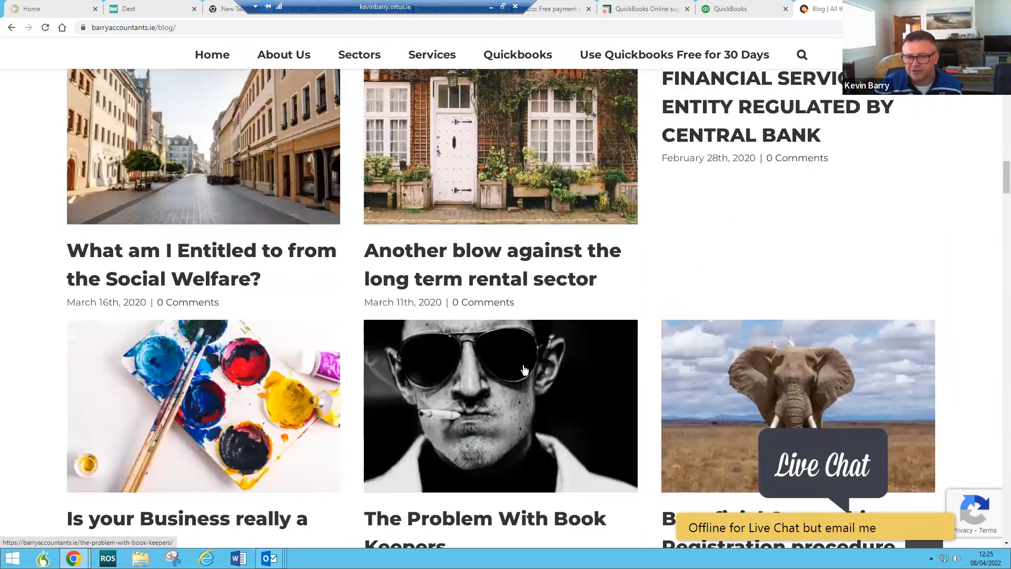
scroll(513, 368, "down", 1)
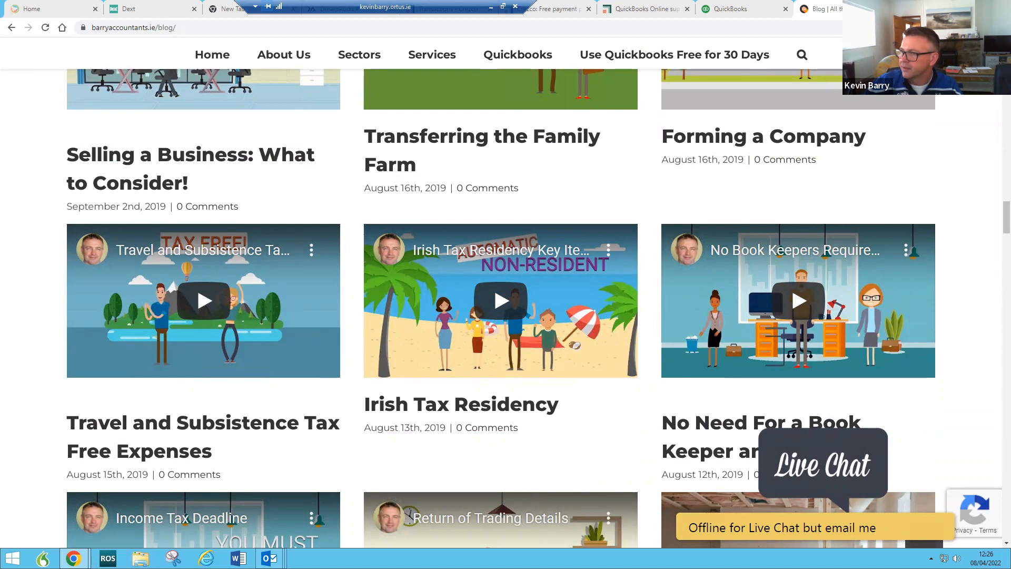
left_click_drag(812, 33, 492, 79)
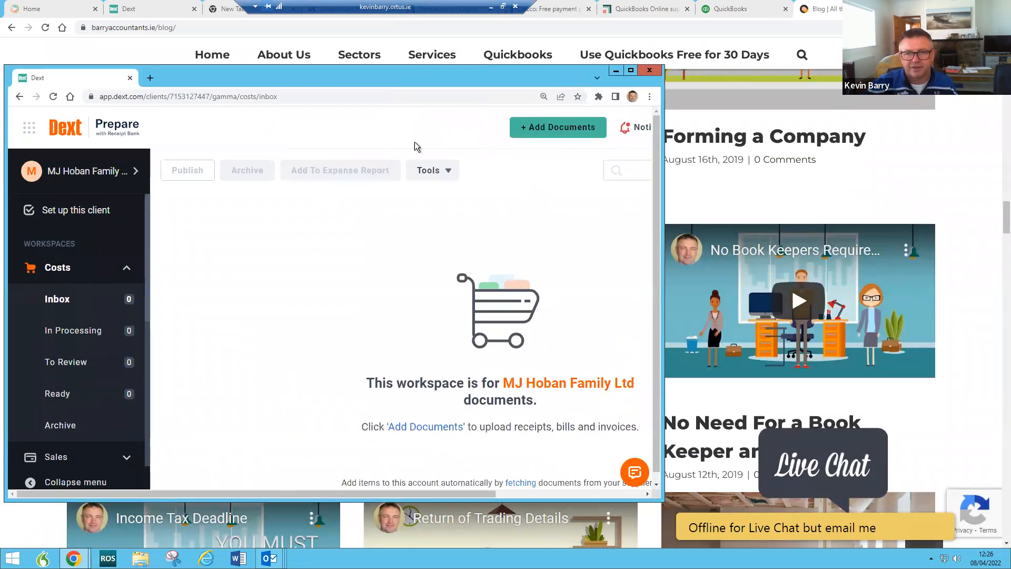
left_click(630, 70)
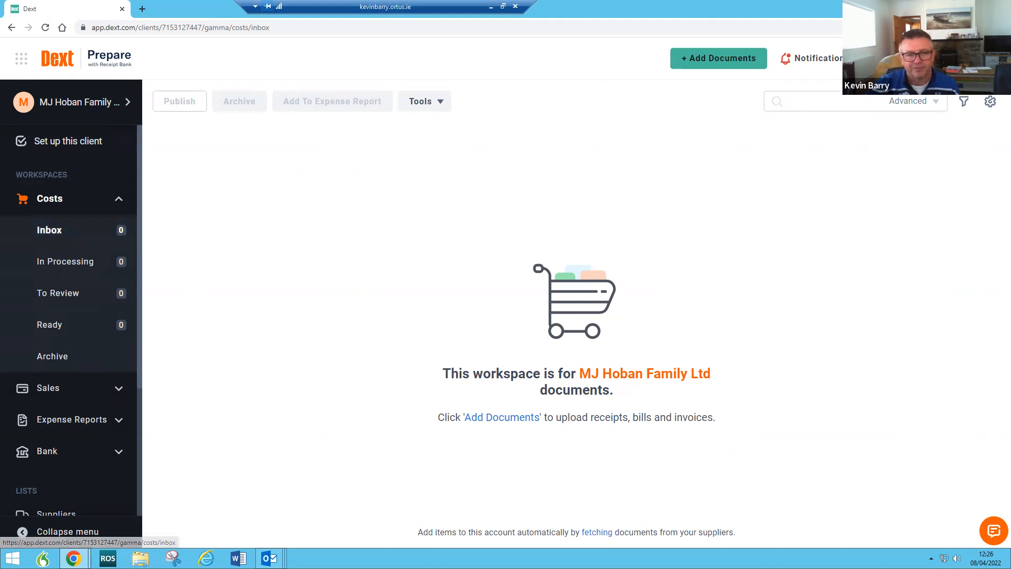
scroll(70, 291, "down", 3)
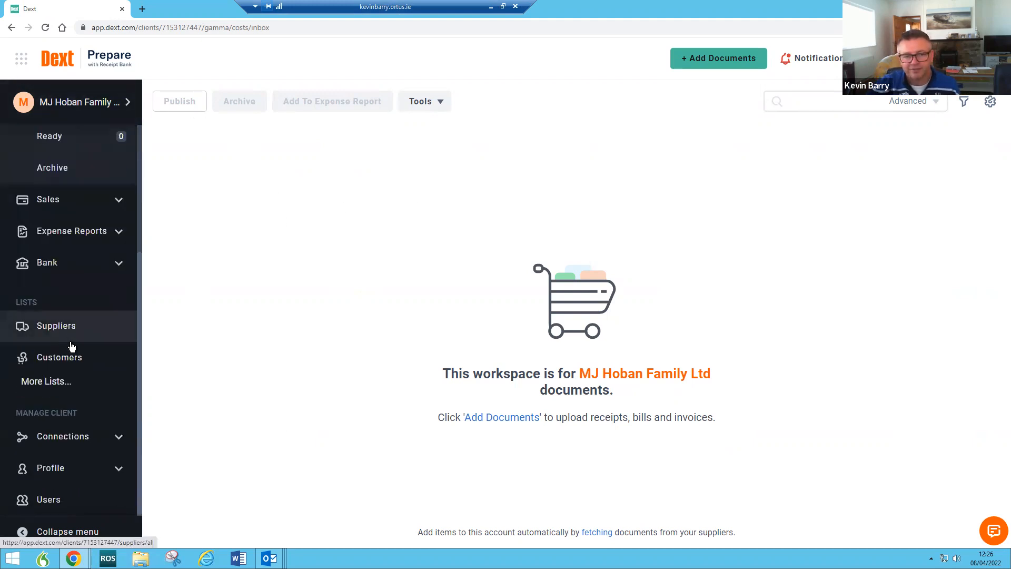
scroll(86, 366, "up", 1)
scroll(87, 367, "up", 3)
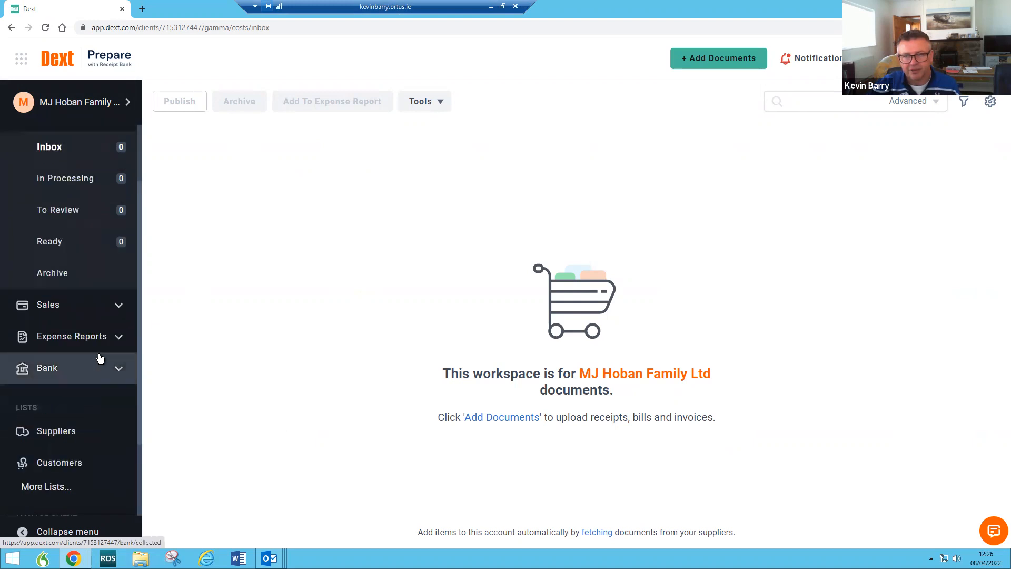
left_click(725, 53)
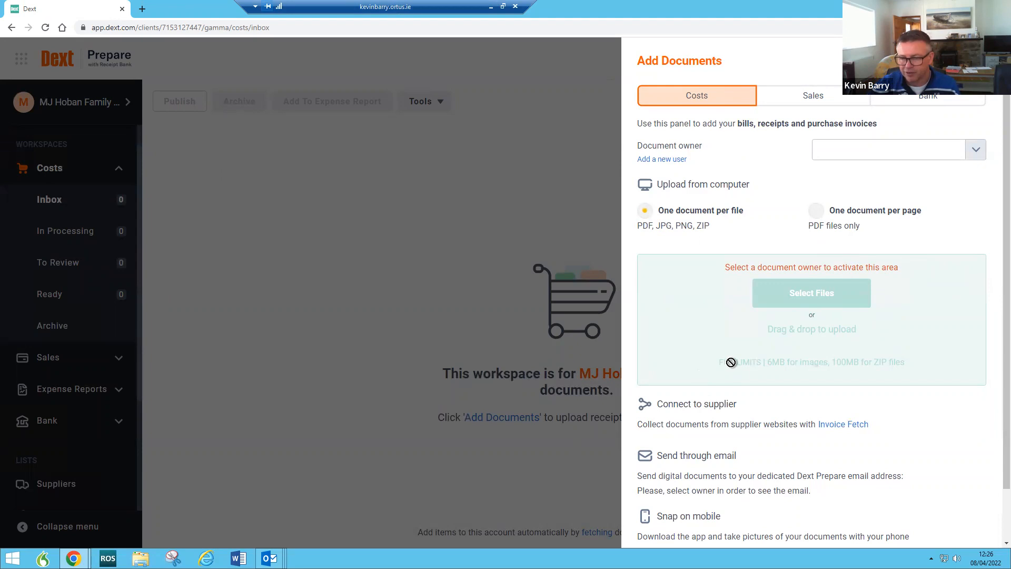
scroll(731, 363, "down", 2)
left_click(848, 367)
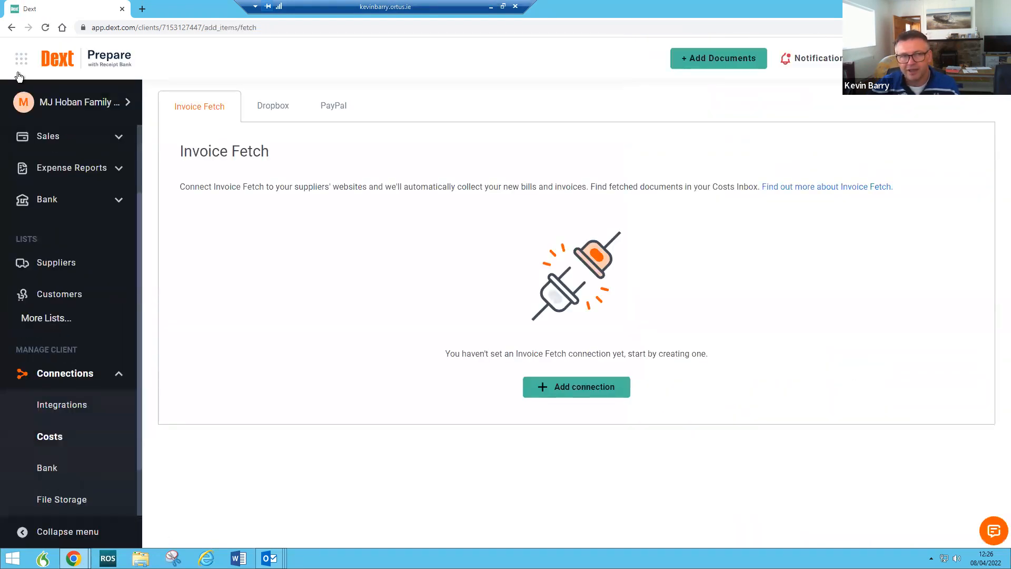
left_click(12, 28)
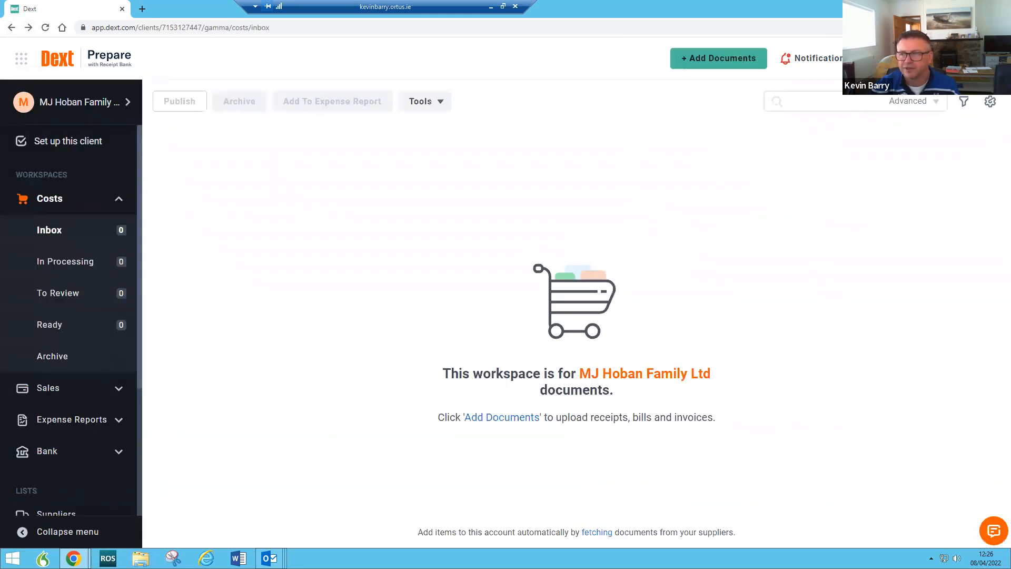
left_click(759, 59)
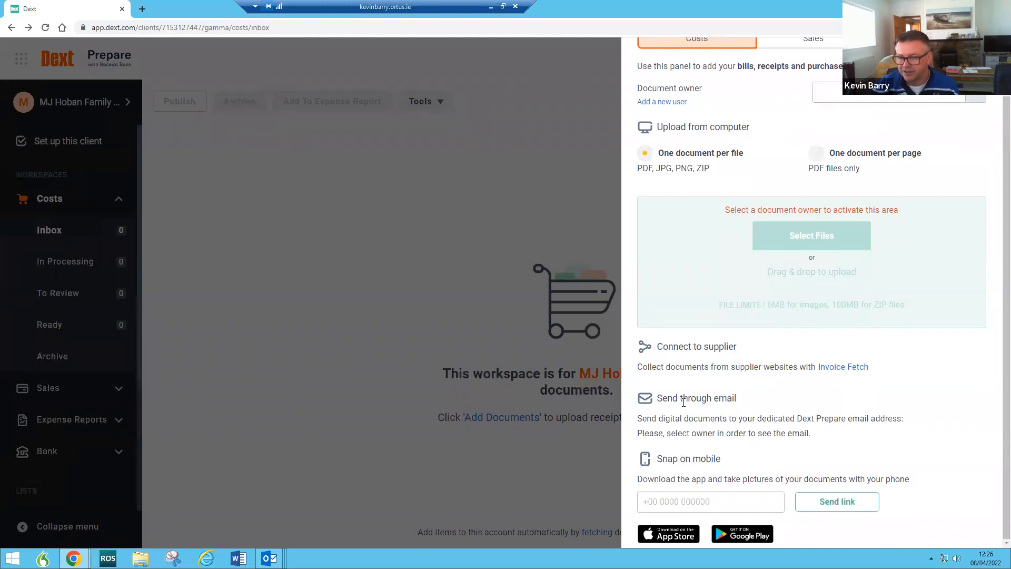
left_click_drag(656, 457, 717, 459)
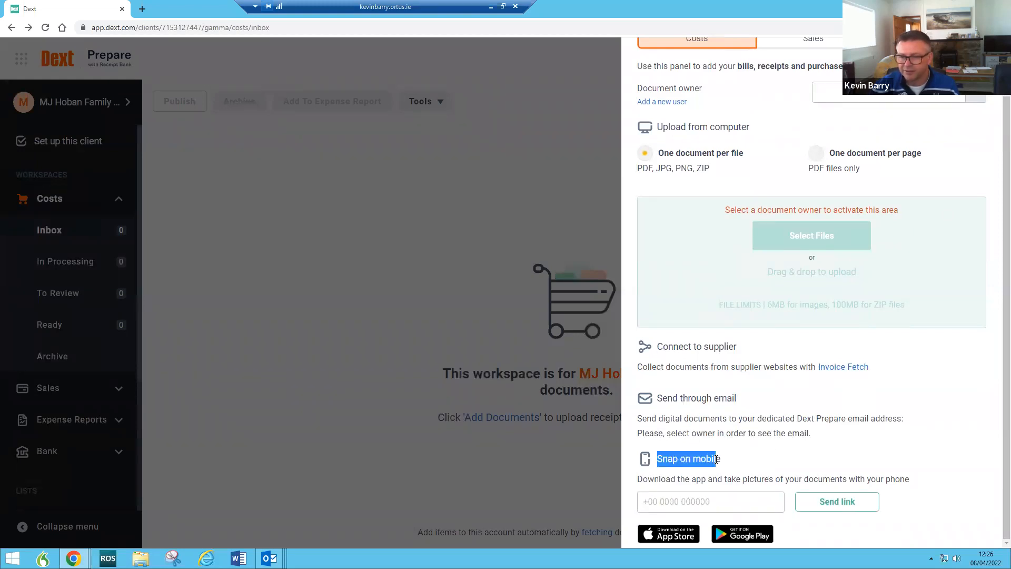
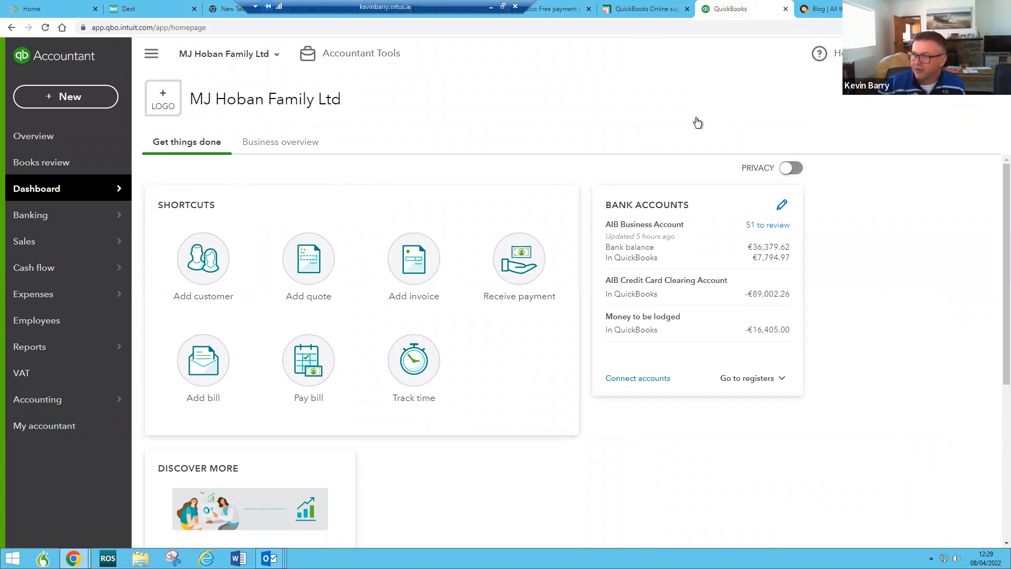
left_click(66, 100)
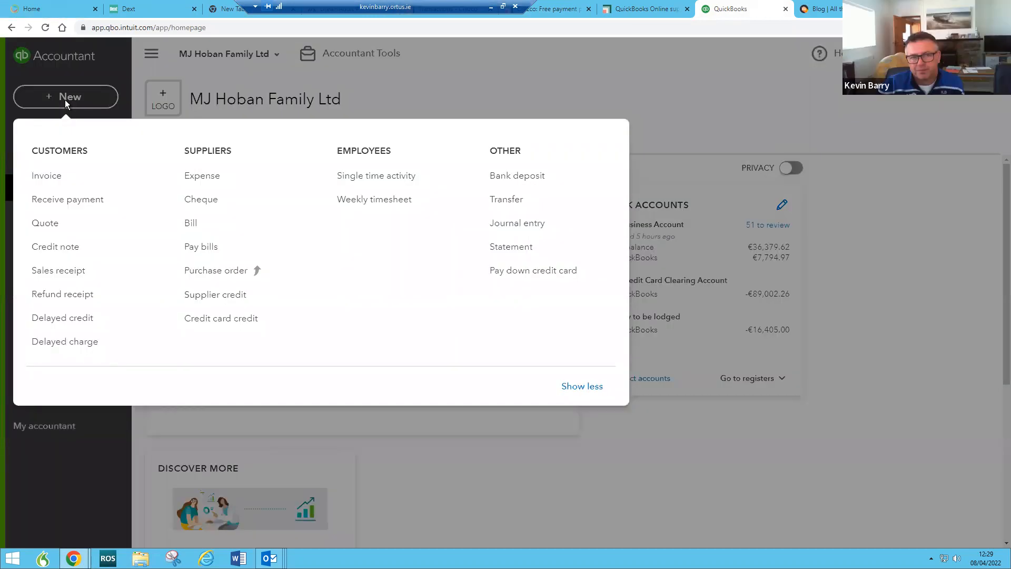
left_click(194, 248)
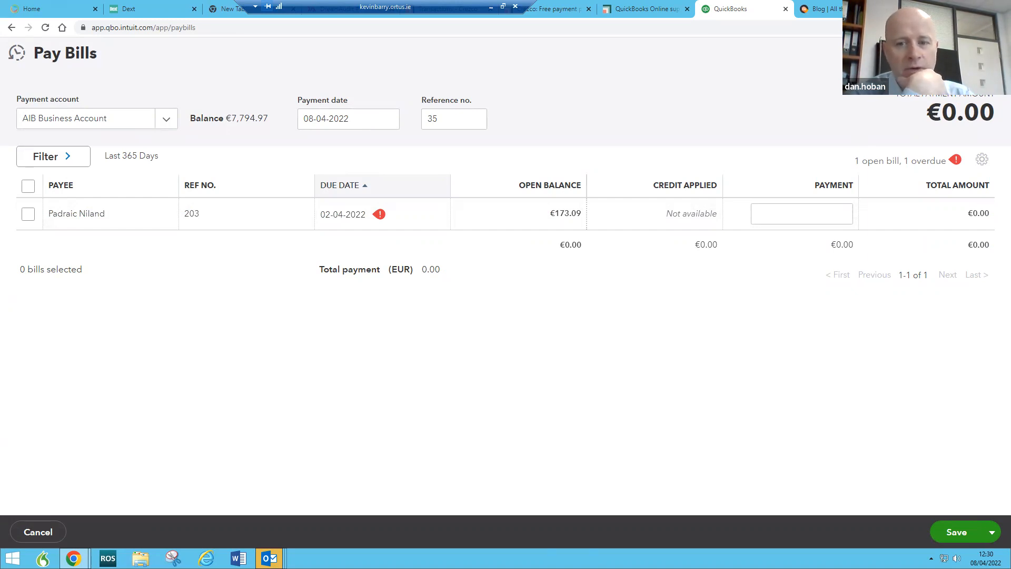
left_click(994, 53)
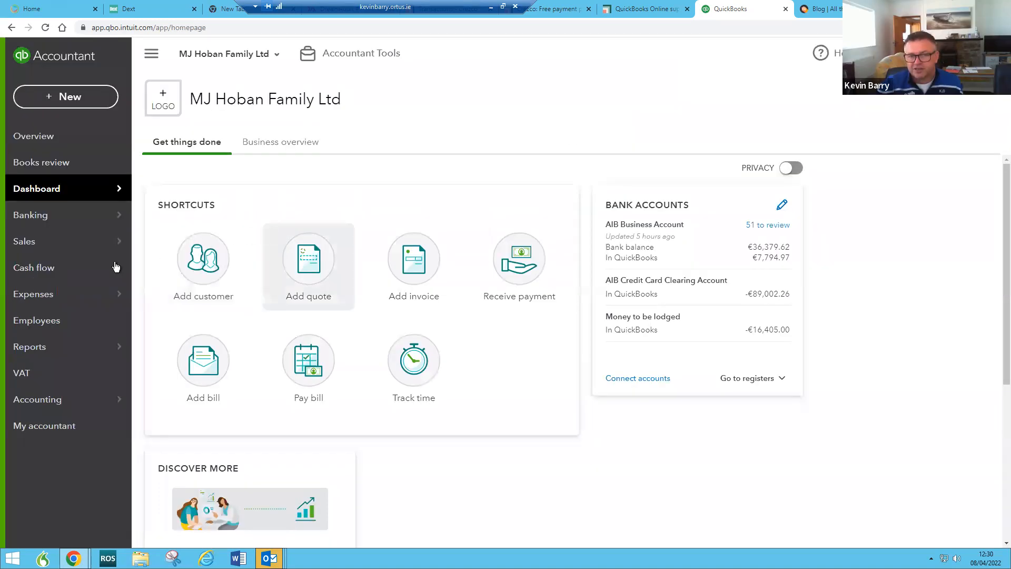
Step: Open the Suppliers list and scan it for the one supplier with a €173.09 open balance
mouse_move(41, 298)
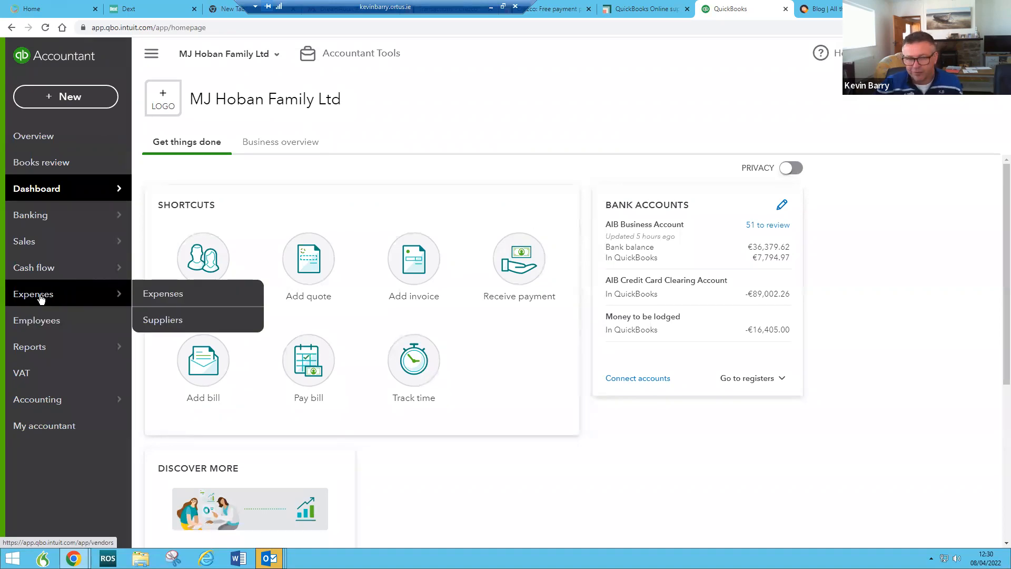
left_click(164, 321)
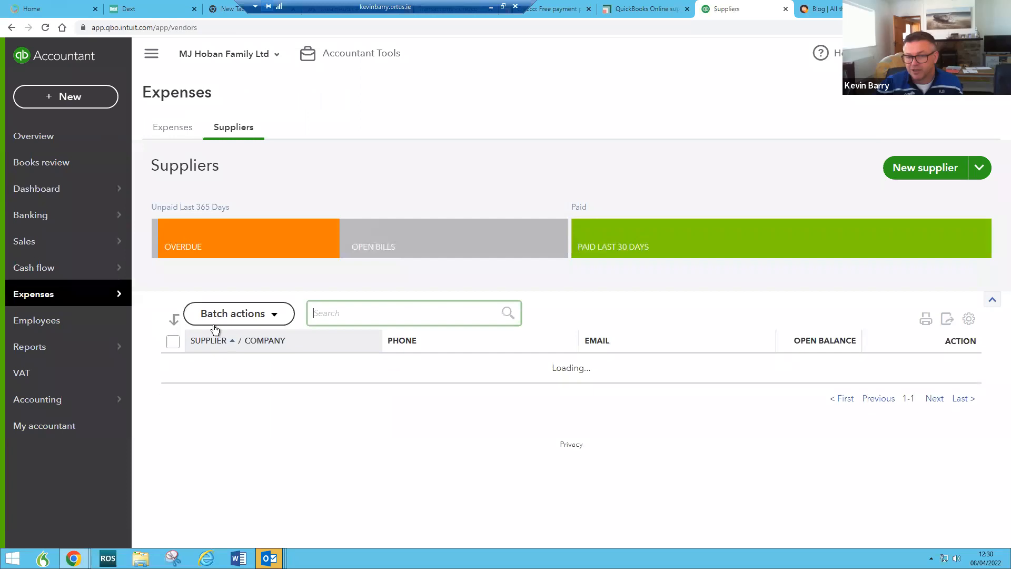
scroll(482, 421, "down", 5)
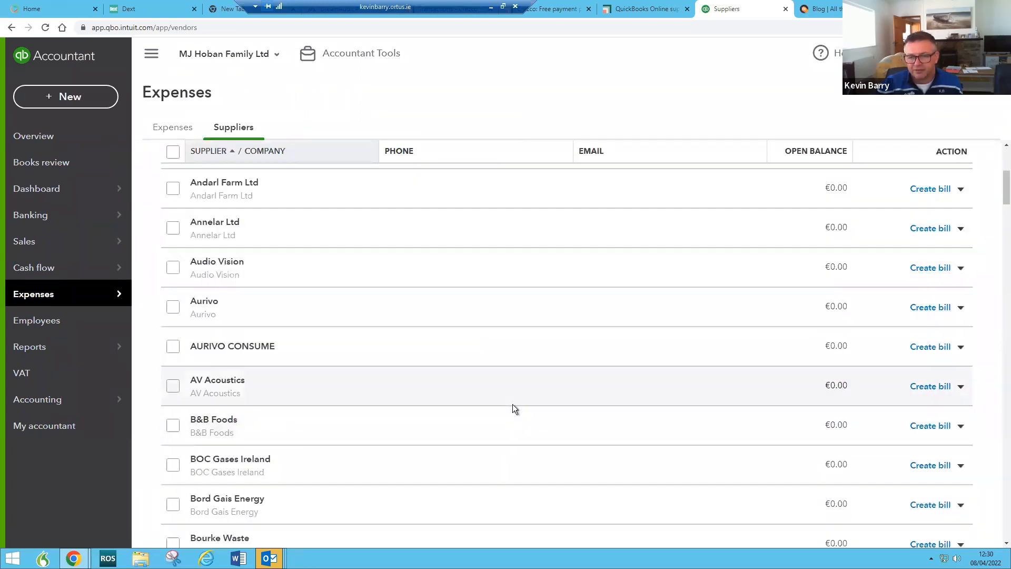
scroll(514, 404, "down", 9)
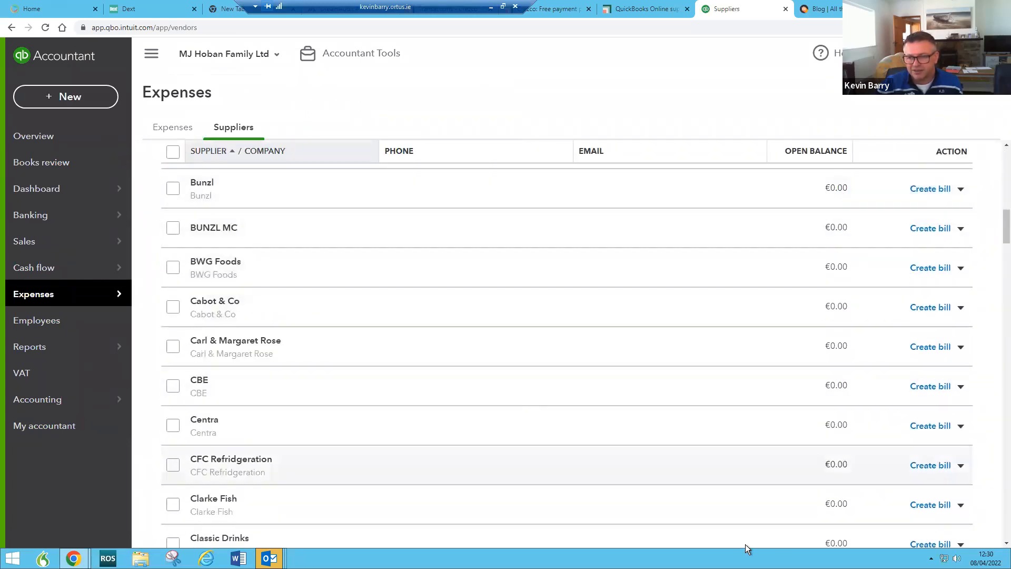
scroll(403, 406, "down", 3)
scroll(403, 406, "down", 20)
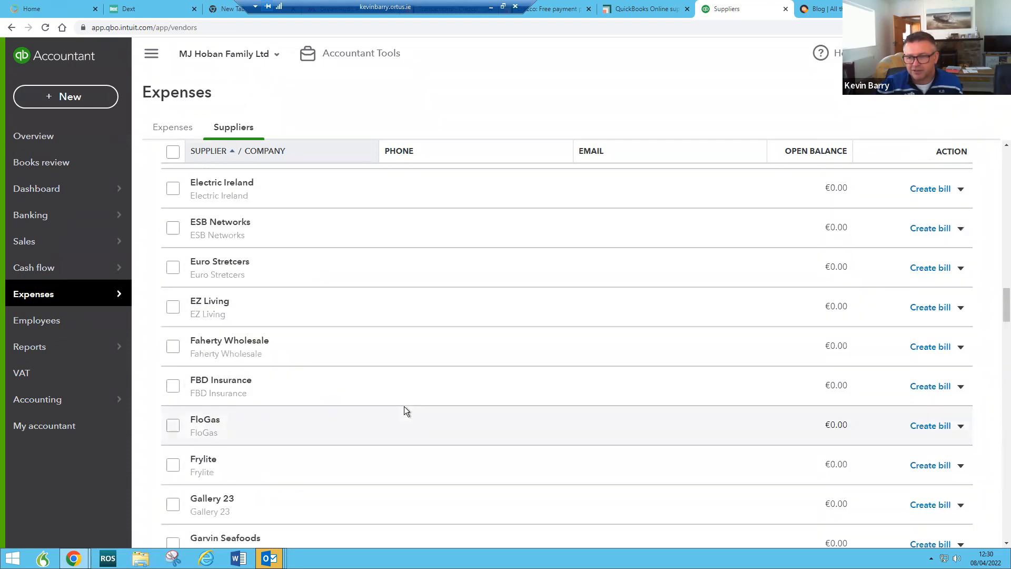
scroll(403, 407, "down", 20)
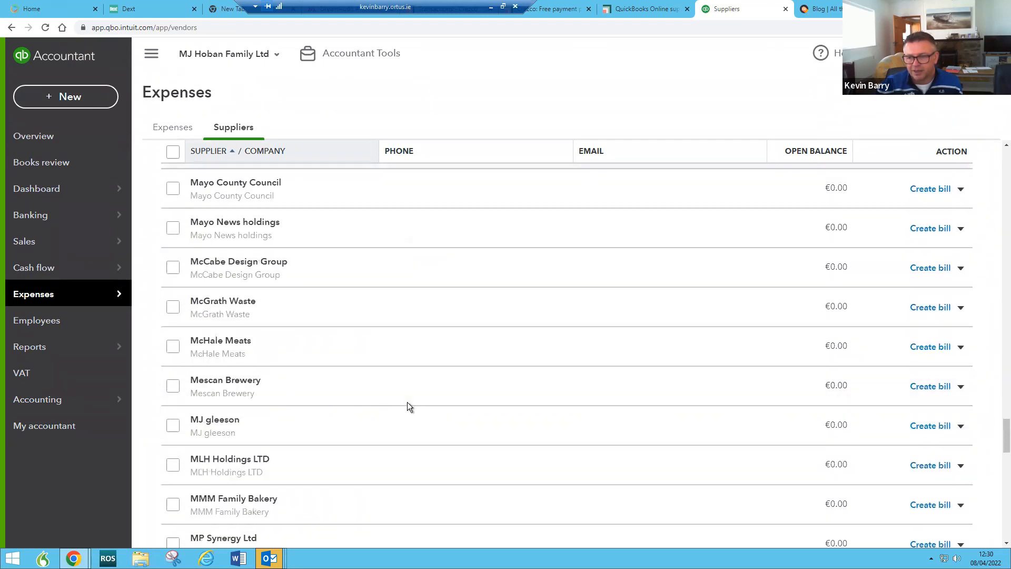
scroll(406, 403, "down", 2)
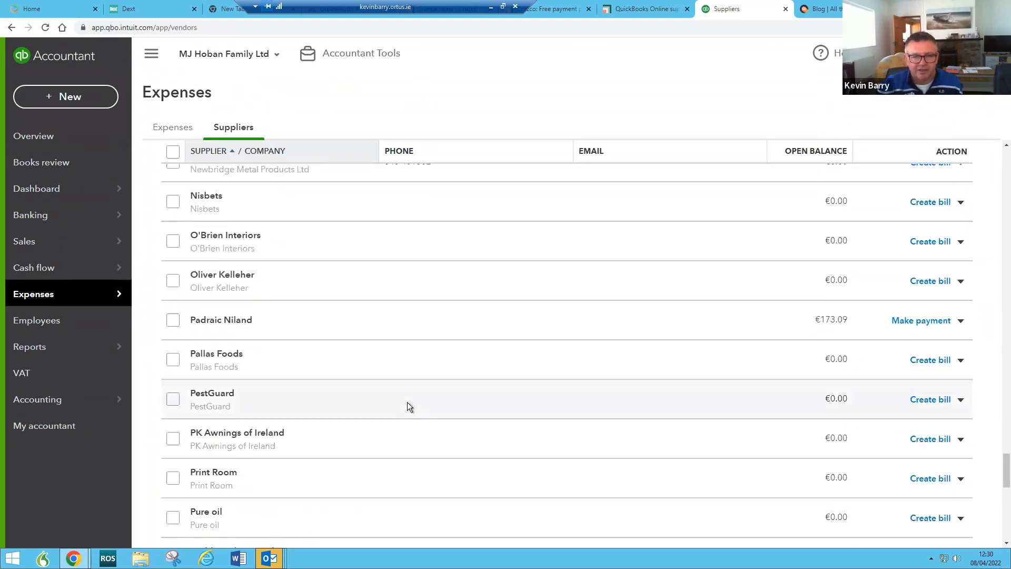
scroll(407, 402, "down", 3)
scroll(407, 402, "down", 7)
scroll(406, 403, "up", 5)
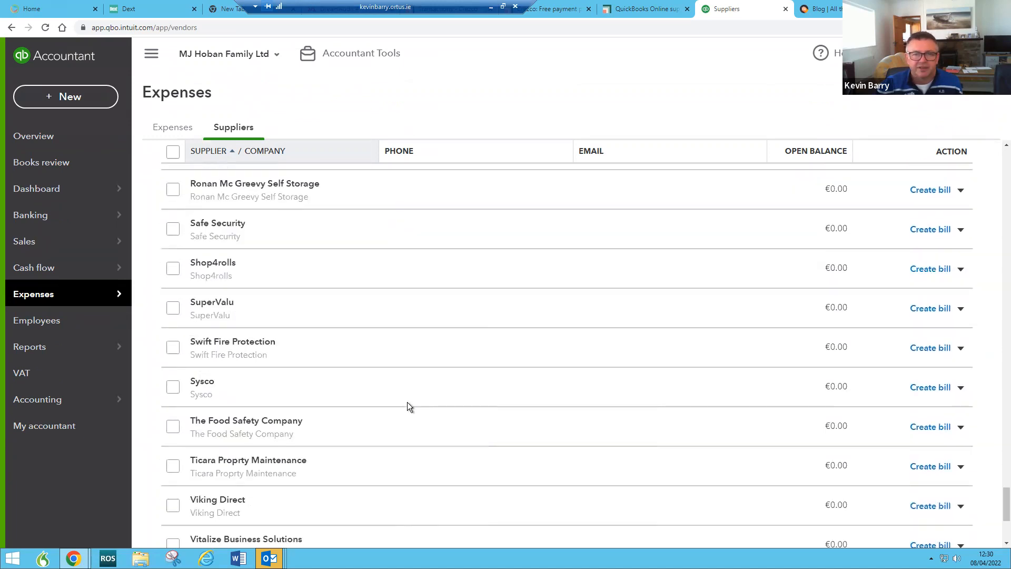
scroll(801, 331, "up", 10)
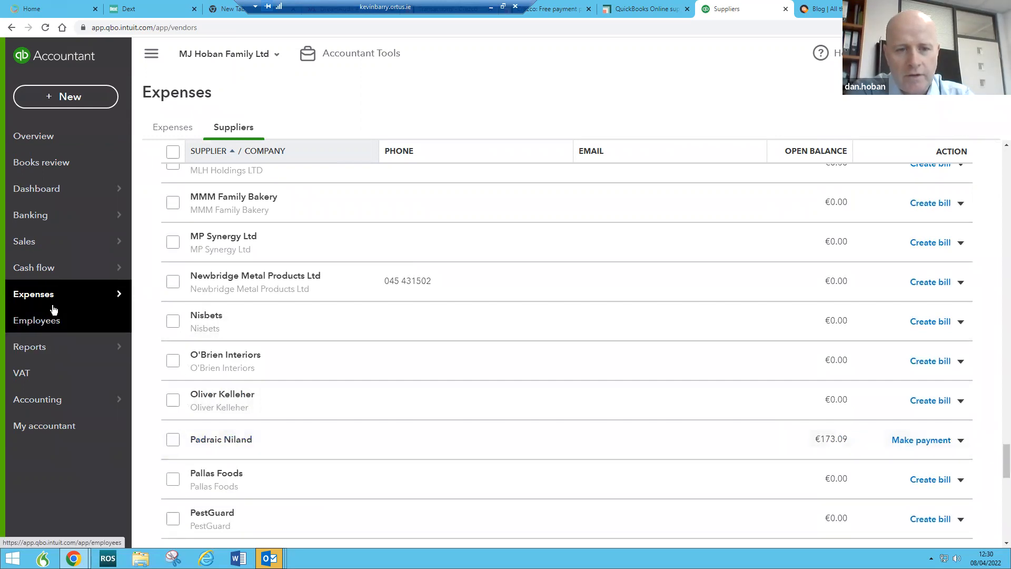
mouse_move(119, 300)
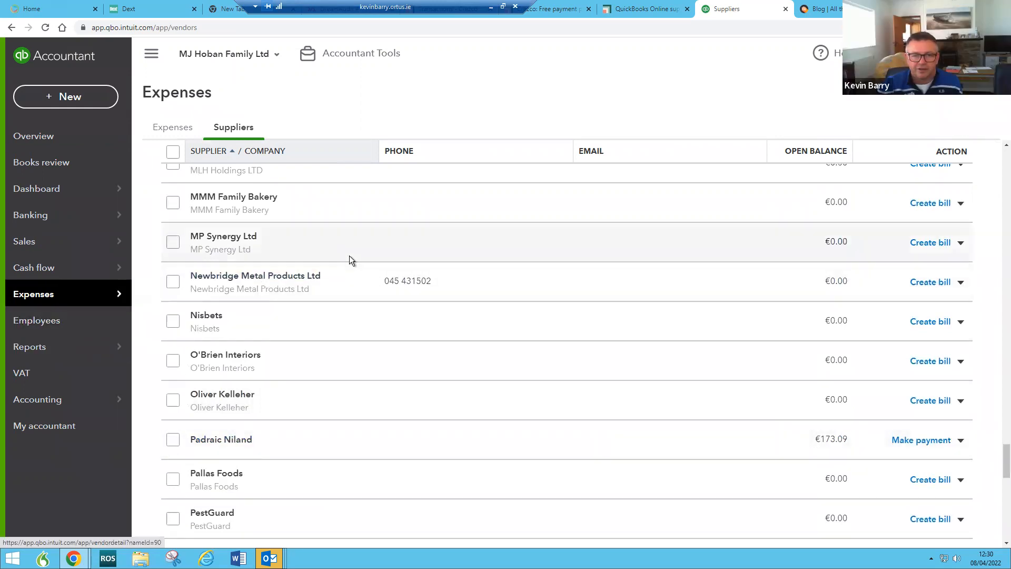
scroll(349, 255, "up", 4)
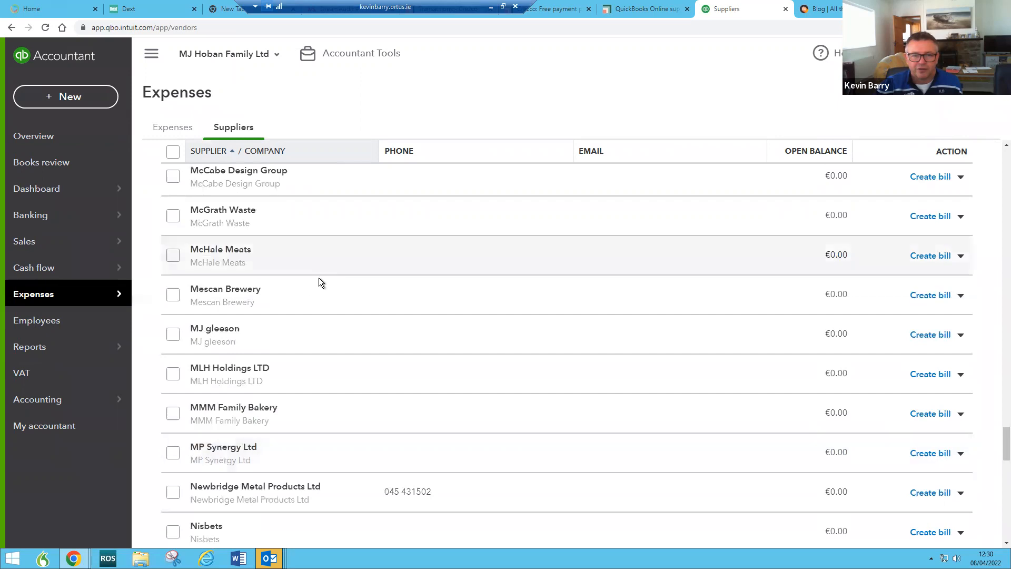
Step: Review McHale Meats' €216.12 bill 13156, then close it and return to the dashboard
left_click(231, 253)
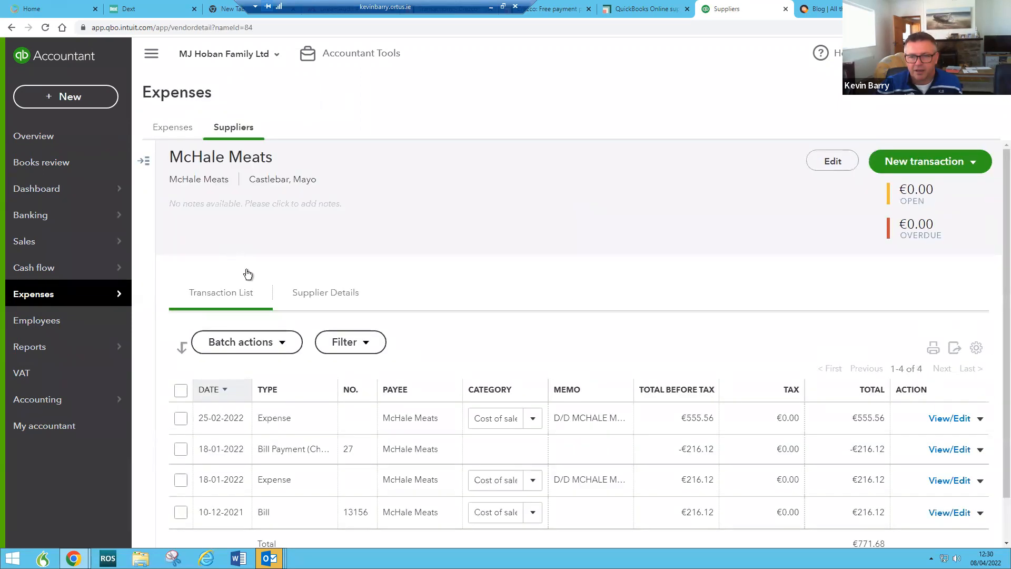
scroll(442, 390, "down", 1)
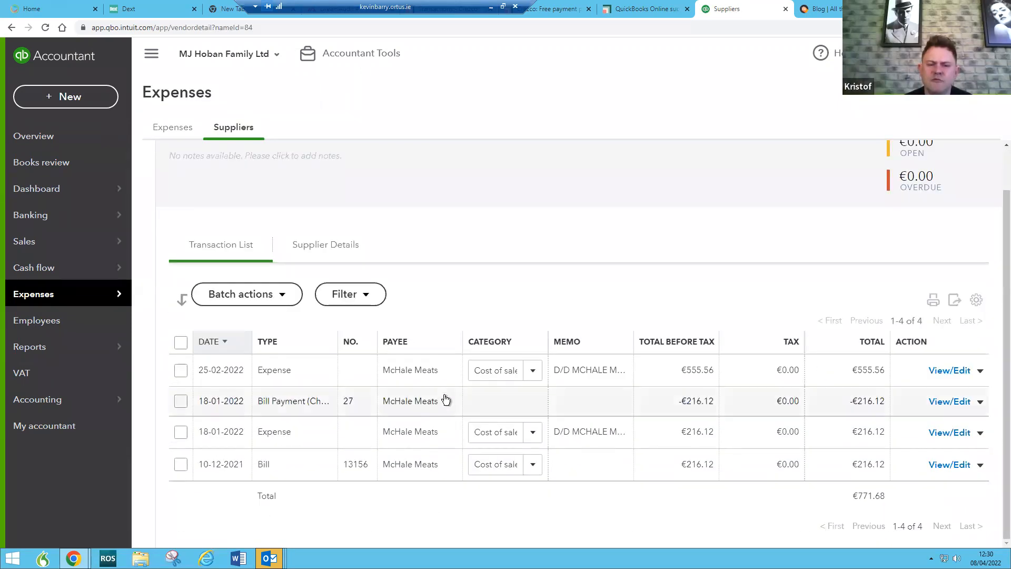
left_click(265, 462)
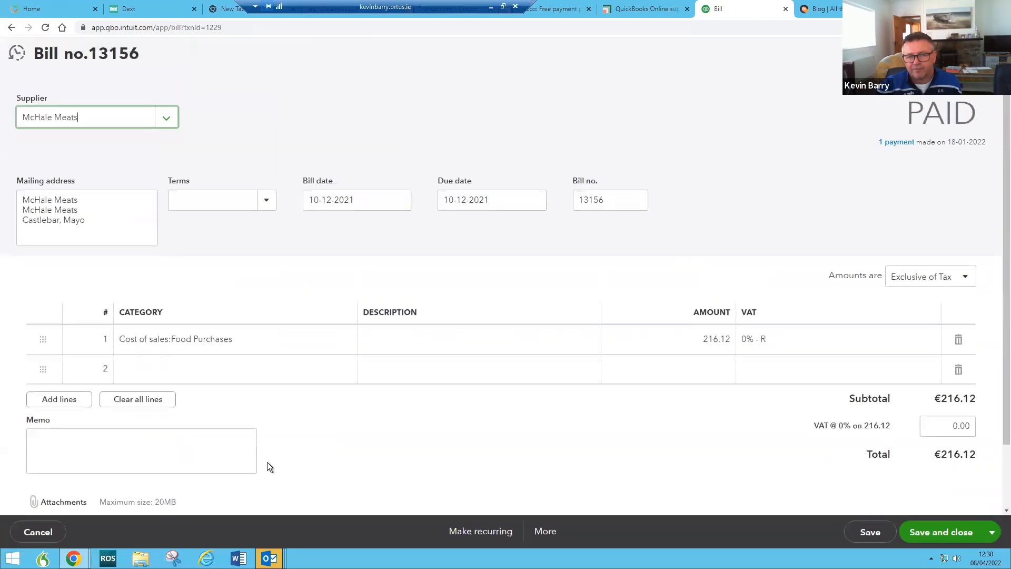
scroll(267, 462, "down", 2)
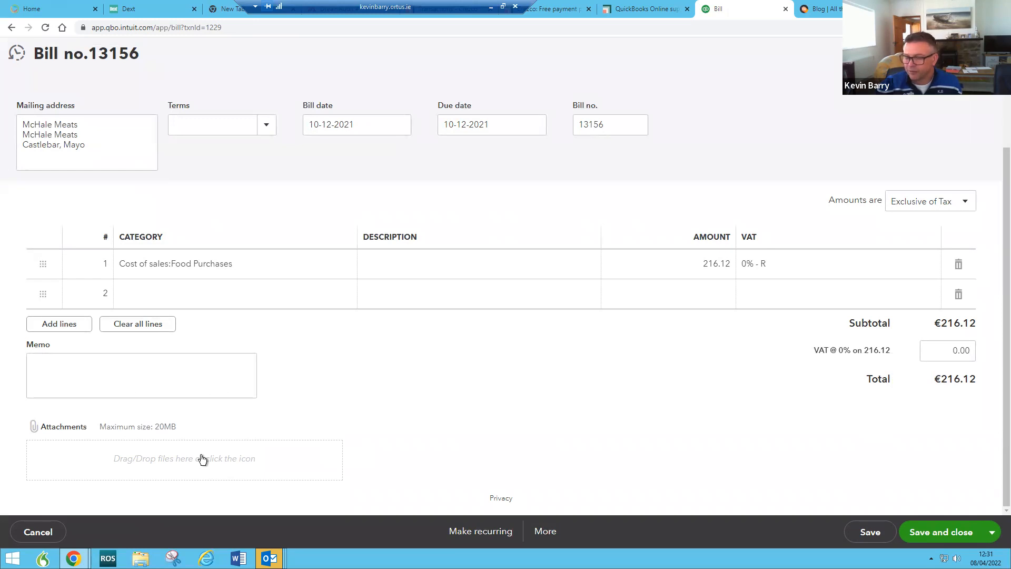
left_click(990, 53)
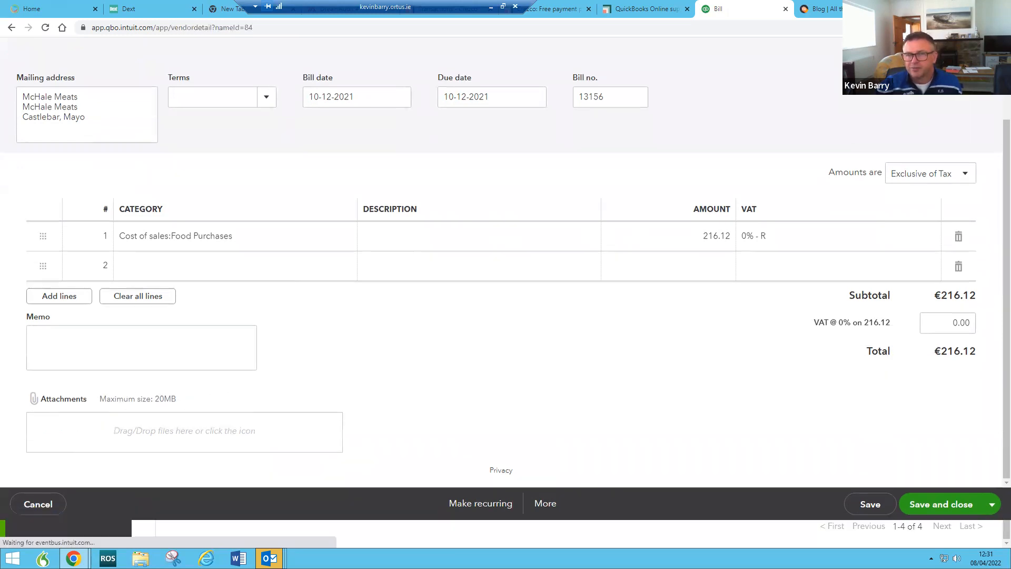
left_click(33, 194)
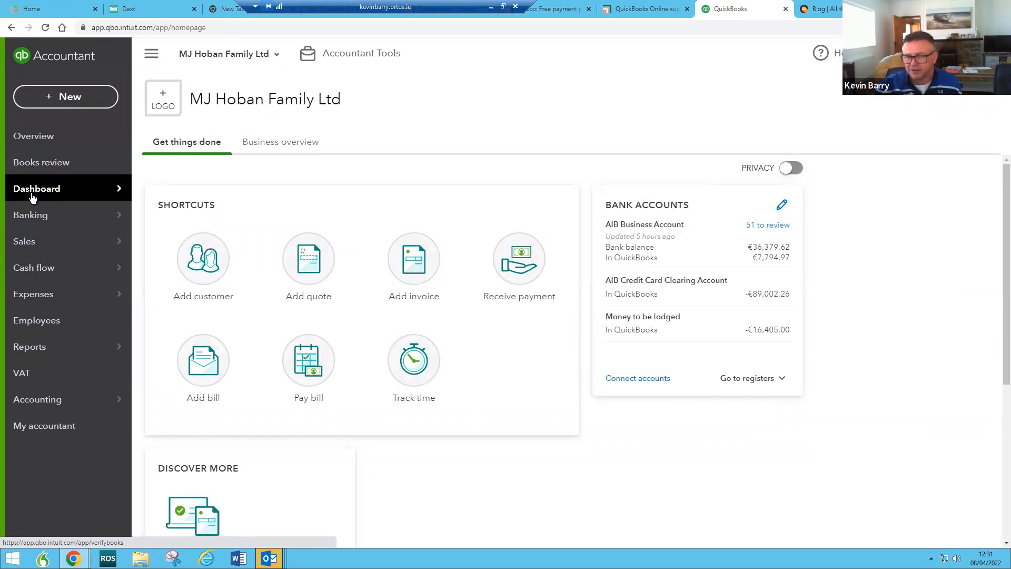
Step: Pay the overdue €173.09 bill from AIB Business Account with reference 'to pay', then save and close
left_click(62, 97)
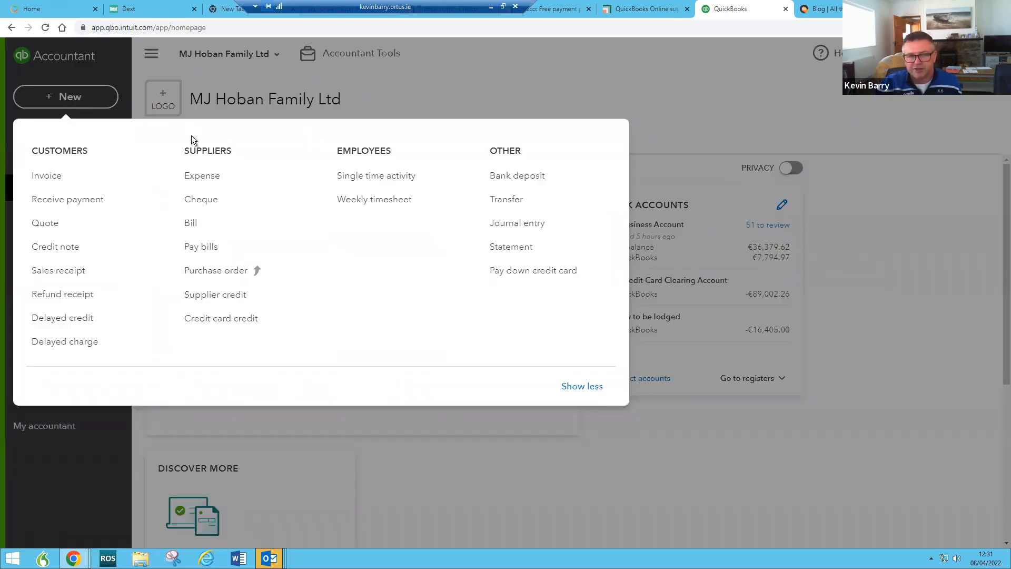
left_click(205, 252)
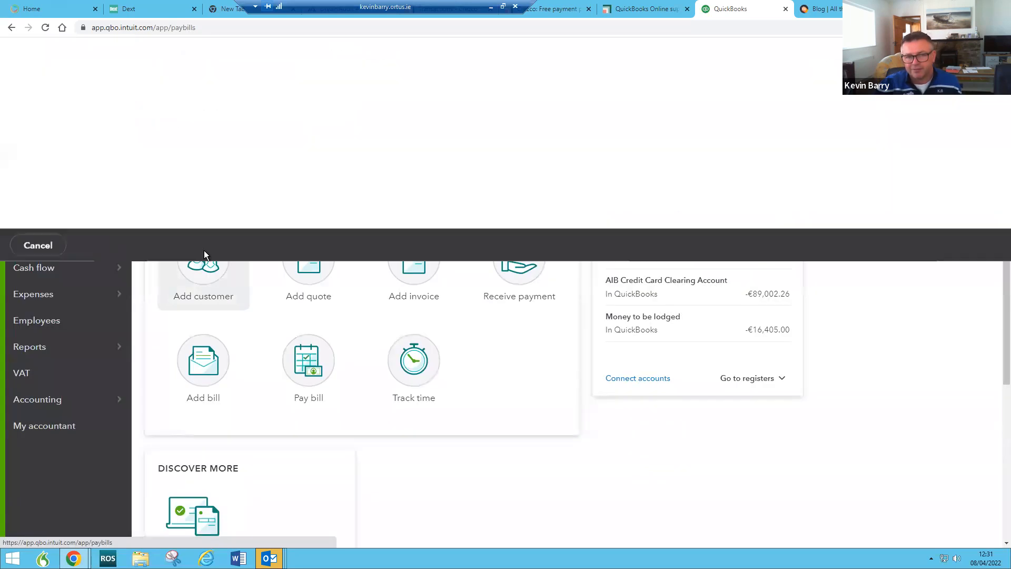
left_click(27, 219)
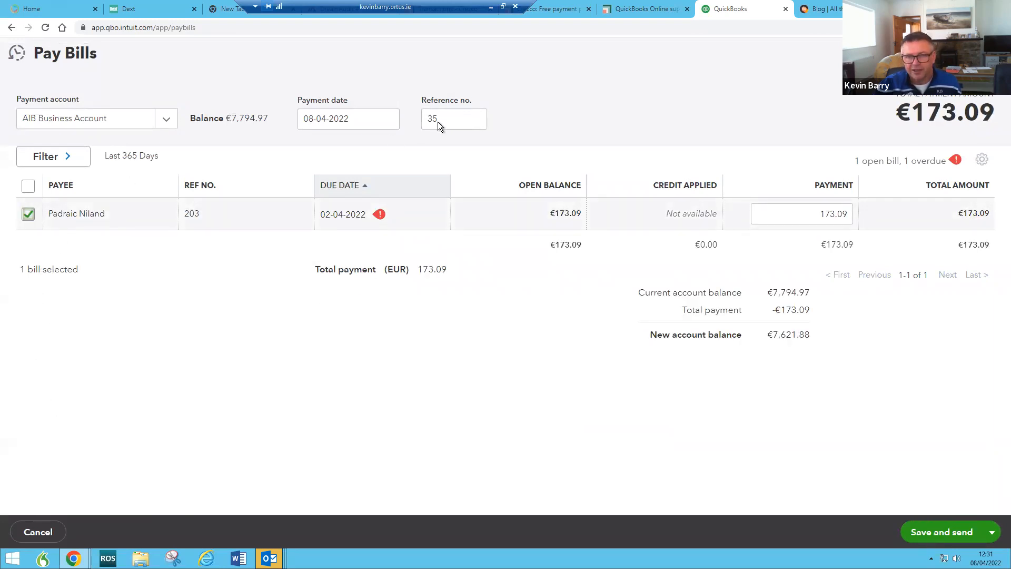
left_click_drag(451, 119, 406, 121)
type("to pay")
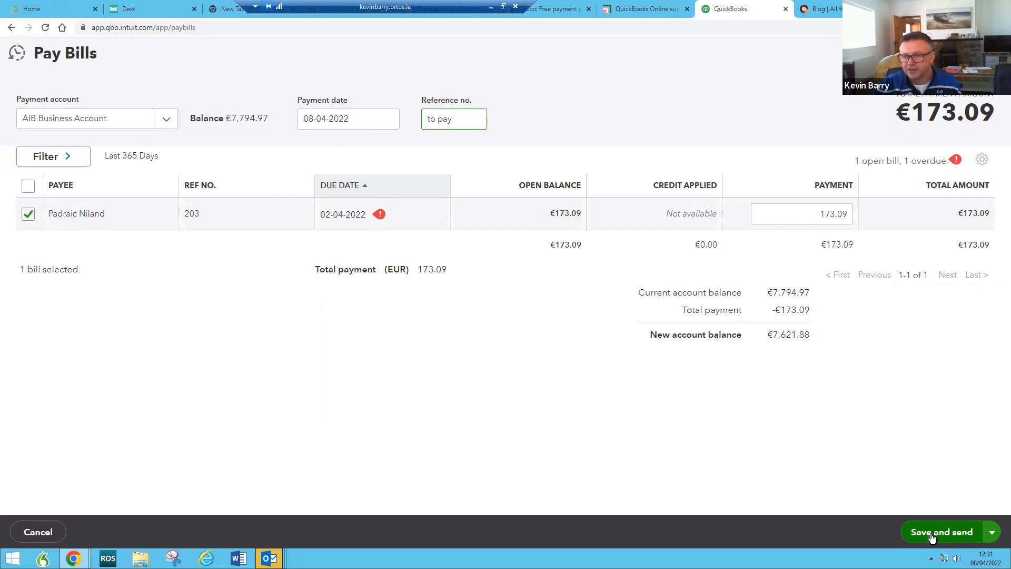
left_click(991, 534)
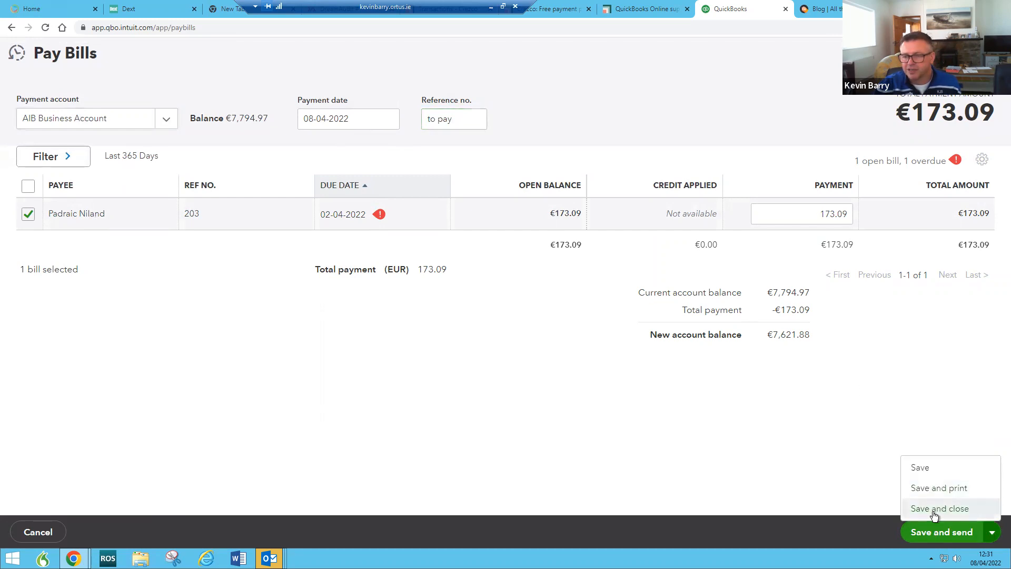
left_click(933, 507)
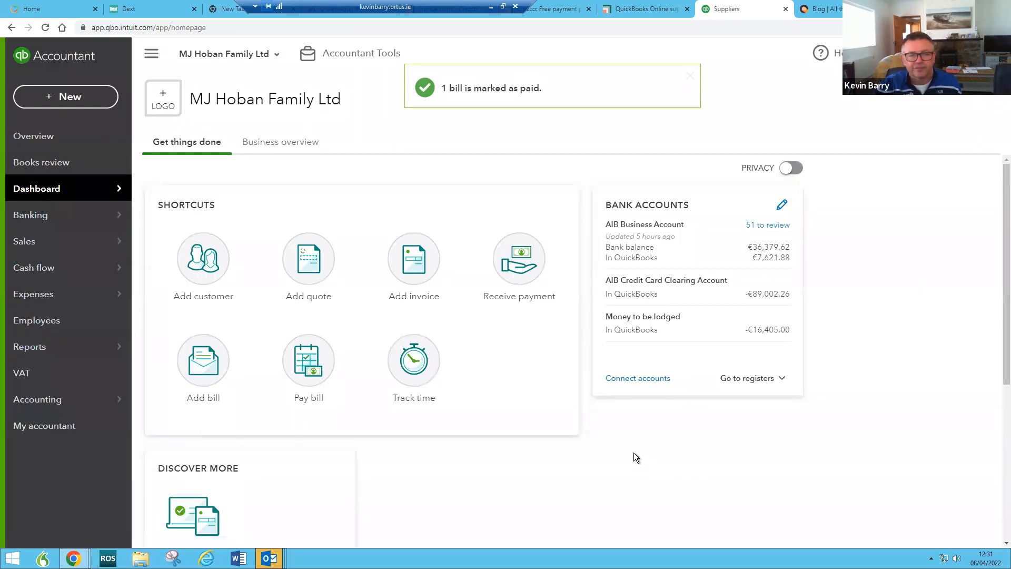
Step: Open the full Reports list and scroll down to the What you owe section
mouse_move(55, 294)
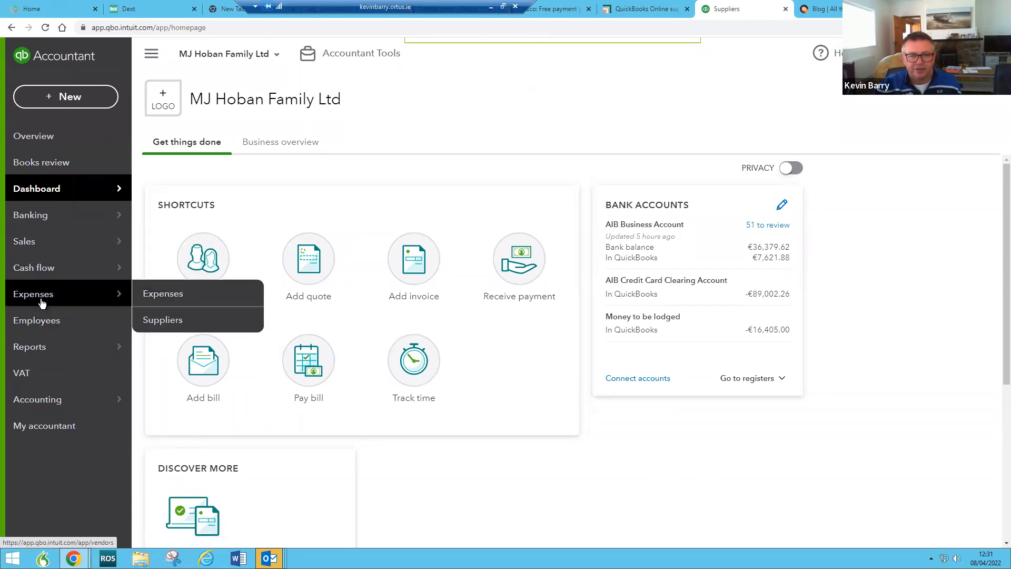
mouse_move(106, 347)
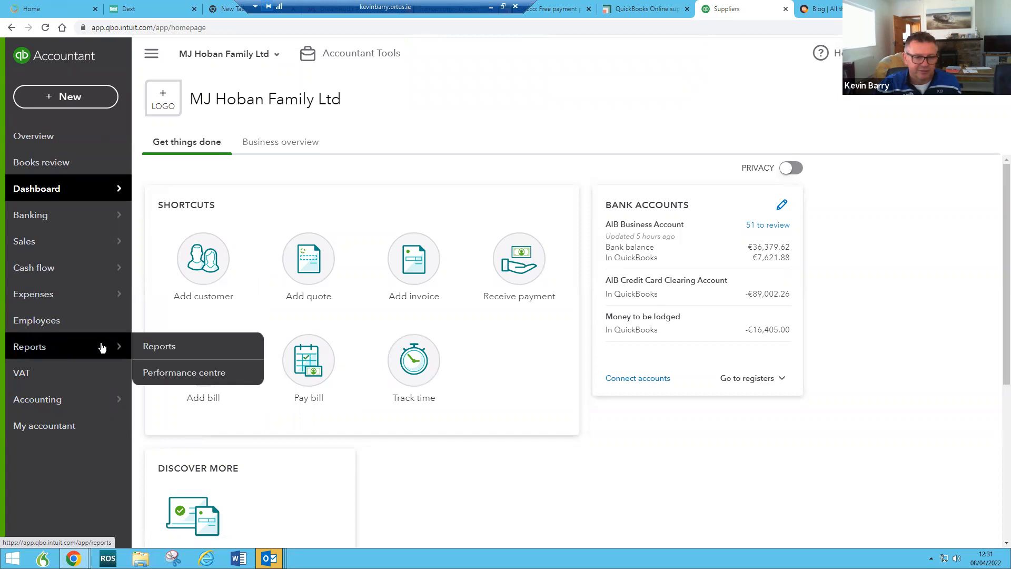
left_click(160, 347)
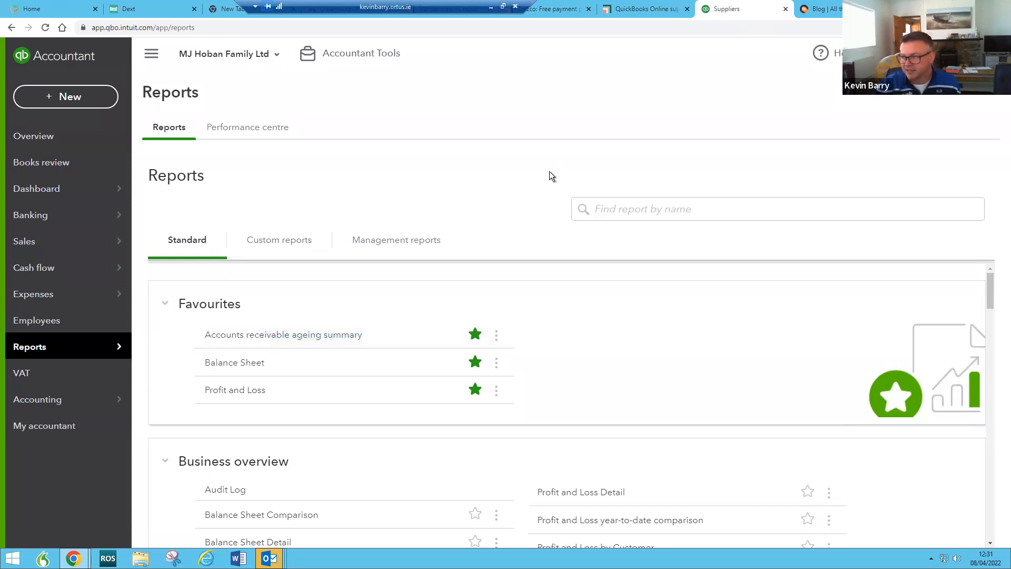
scroll(321, 377, "down", 4)
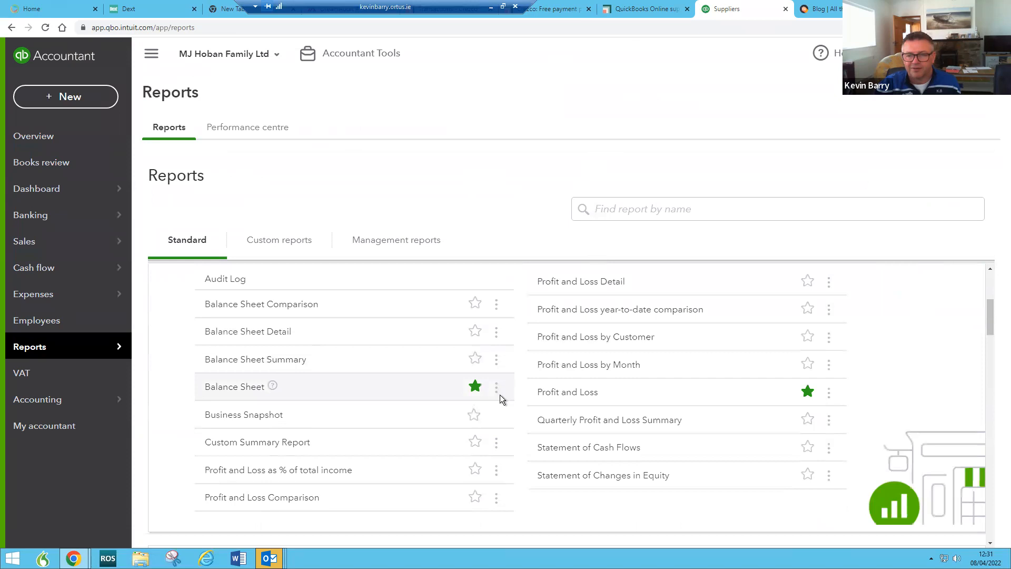
scroll(580, 384, "down", 5)
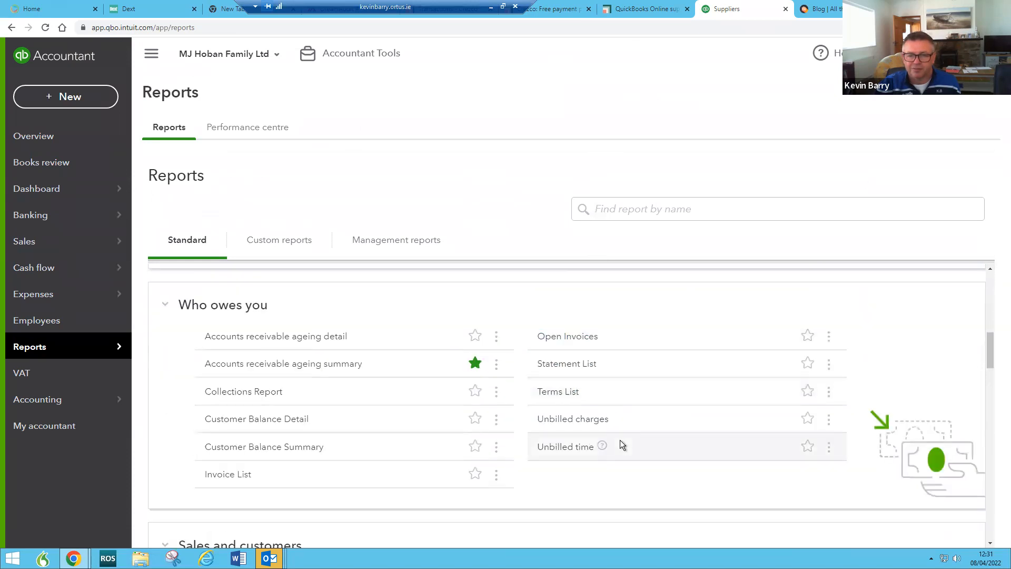
scroll(611, 432, "down", 4)
scroll(611, 429, "down", 2)
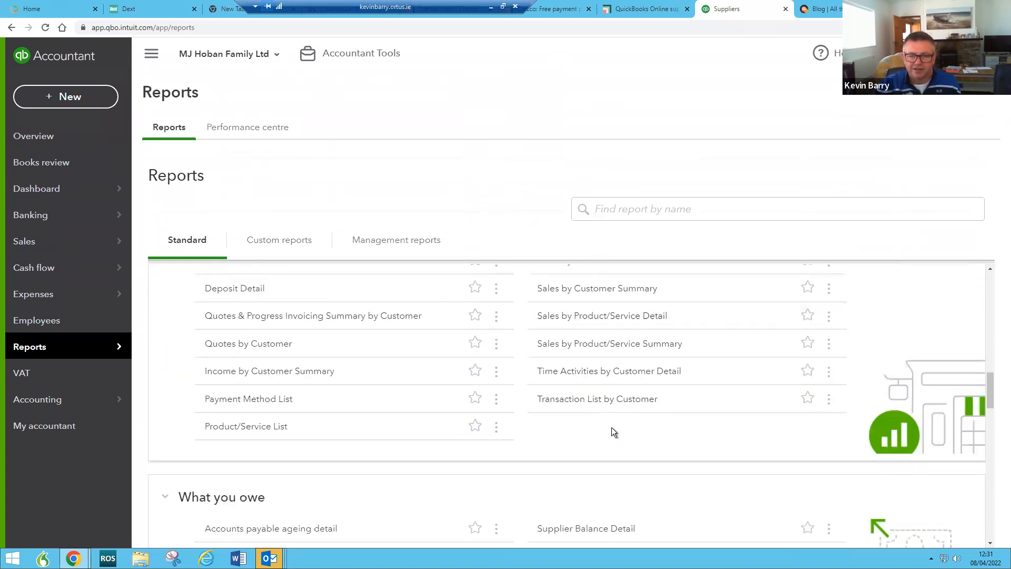
scroll(612, 427, "down", 3)
Step: Star Bill Payment List as a favourite instead of Unpaid Bills, then open that report
left_click(808, 425)
left_click(808, 429)
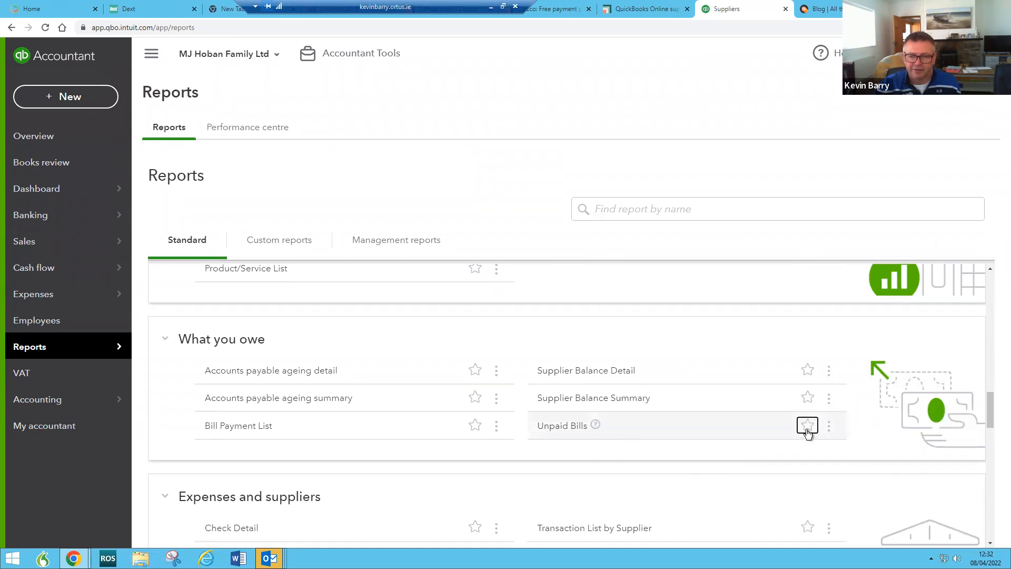
left_click(475, 426)
left_click(240, 428)
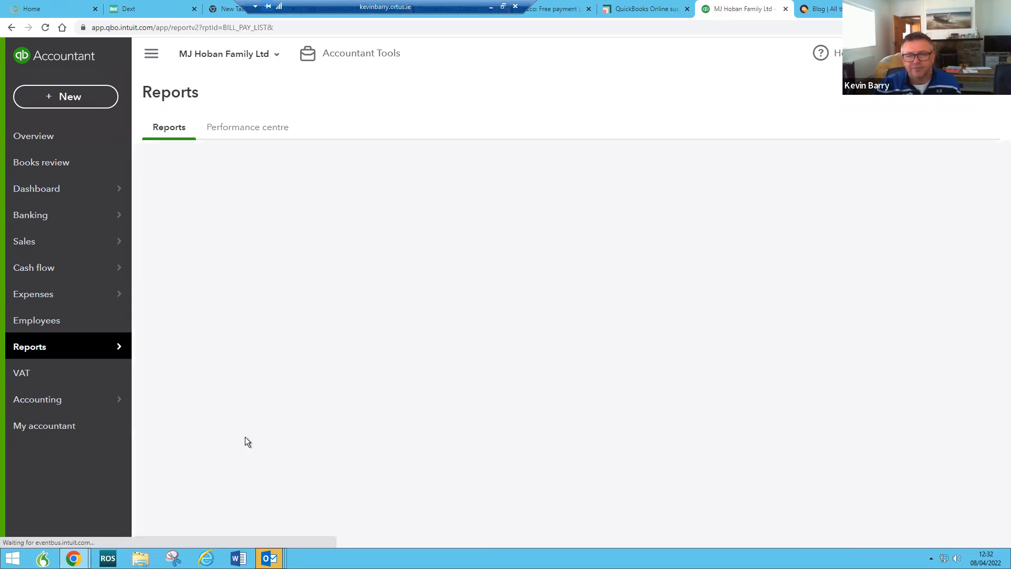
Step: Zoom into the Bill Payment List and open the €173.09 'to pay' payment
scroll(252, 438, "down", 1)
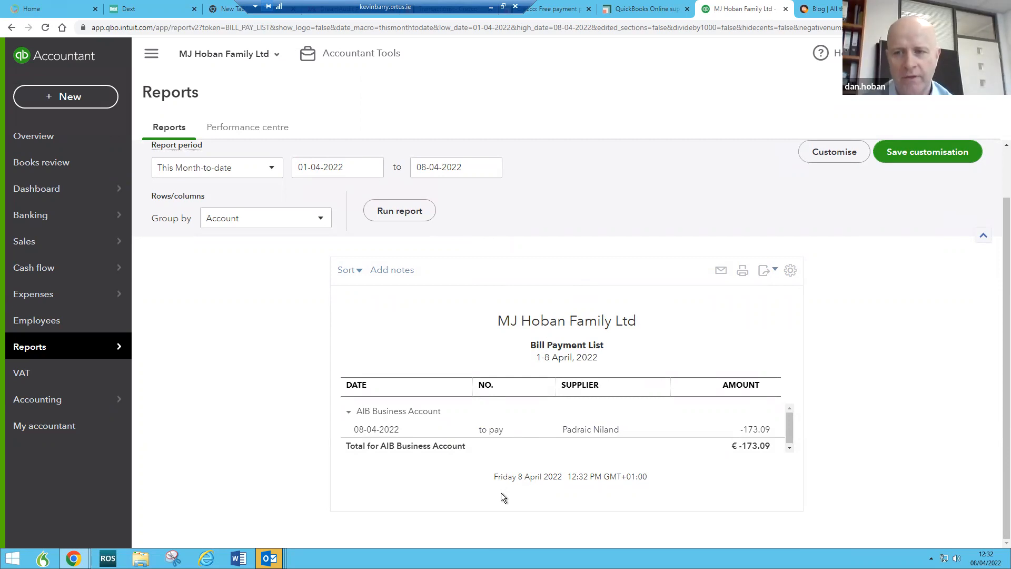
key("ctrl+plus")
key("ctrl+plus")
key("ctrl+plus")
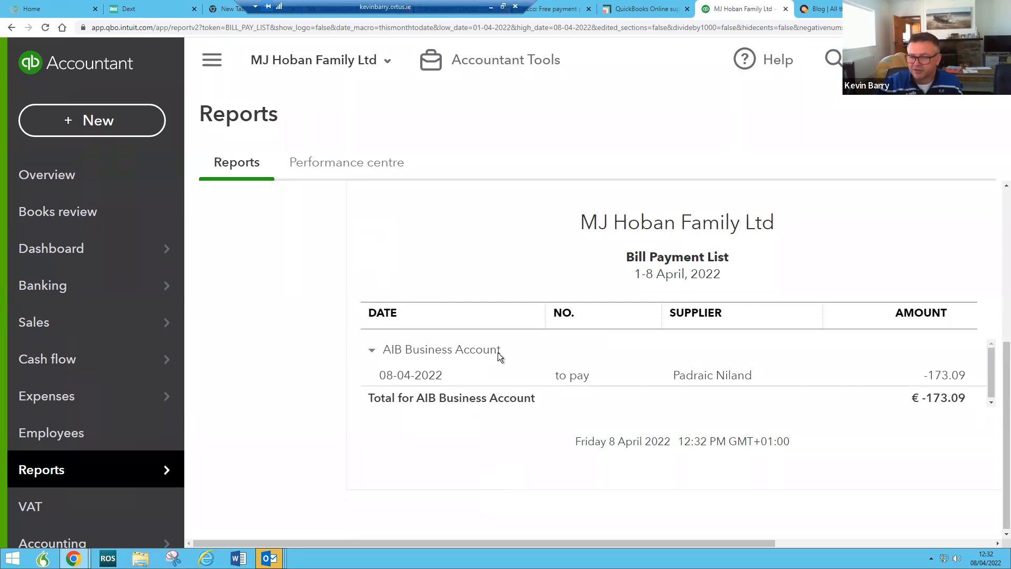
left_click(582, 379)
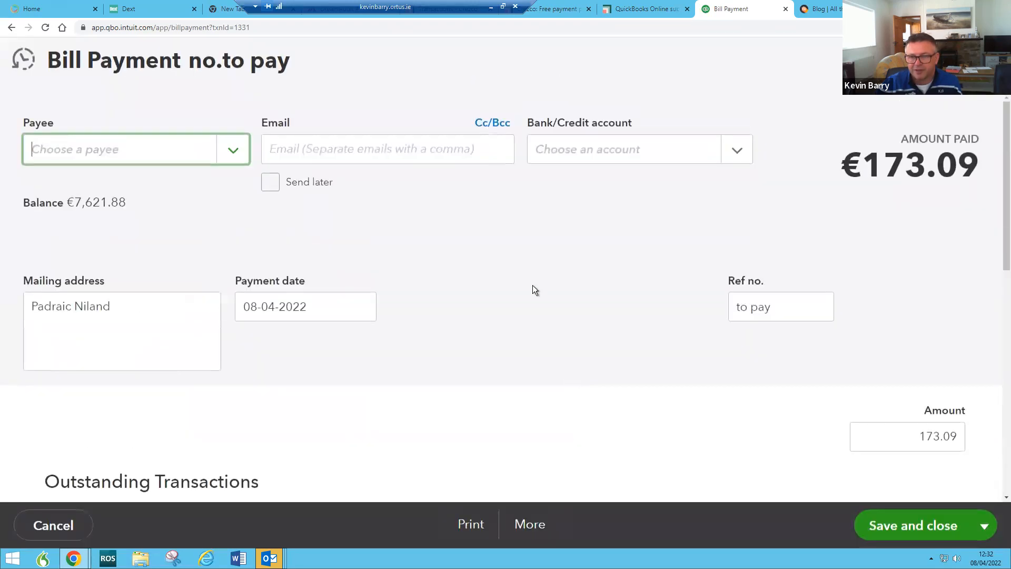
Step: Clear the bill payment's Ref no. field
left_click(817, 314)
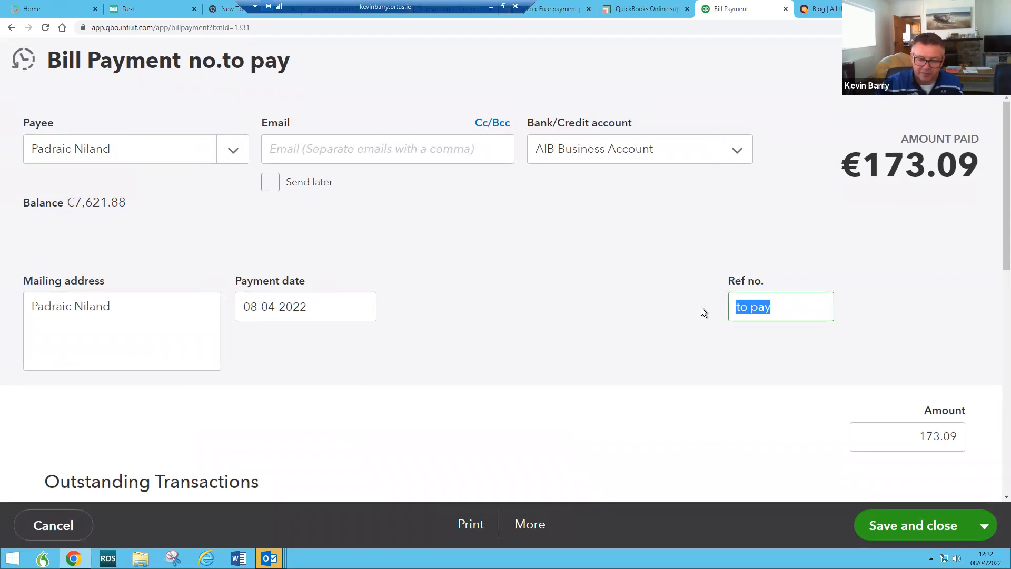
type("dd")
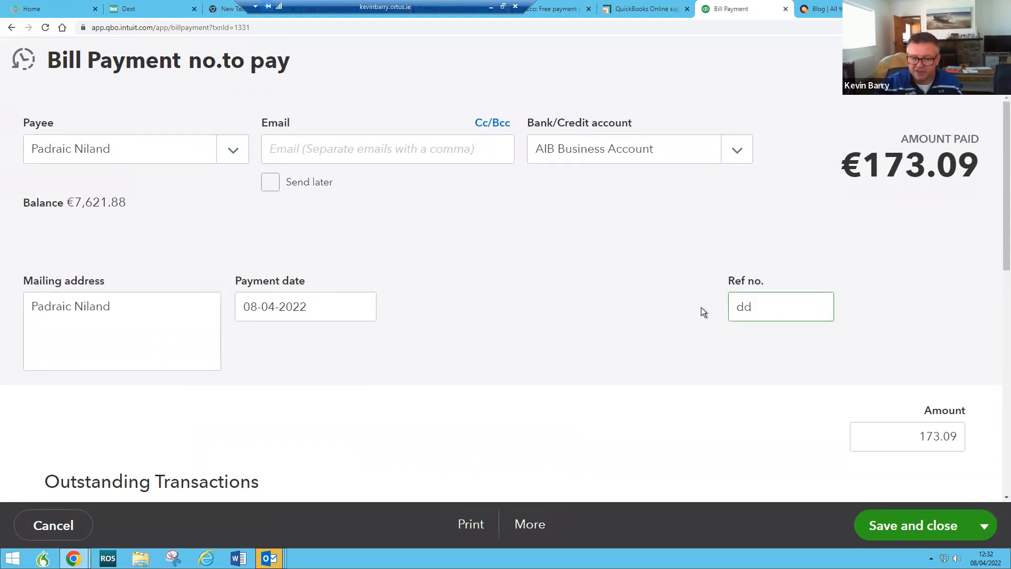
key("BackSpace")
key("BackSpace")
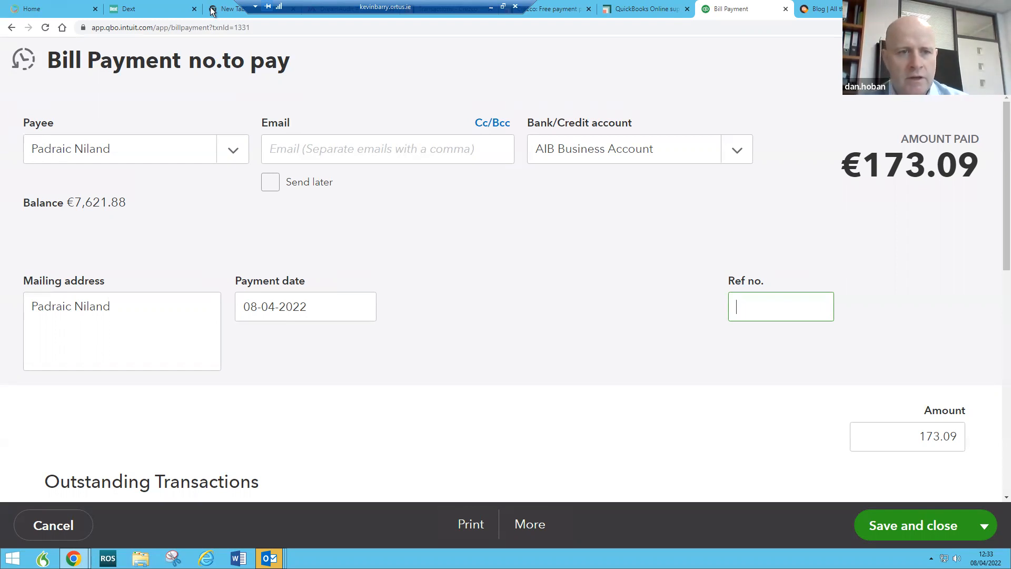
Step: Delete the €173.09 bill payment from the More menu and confirm with Yes
left_click(533, 526)
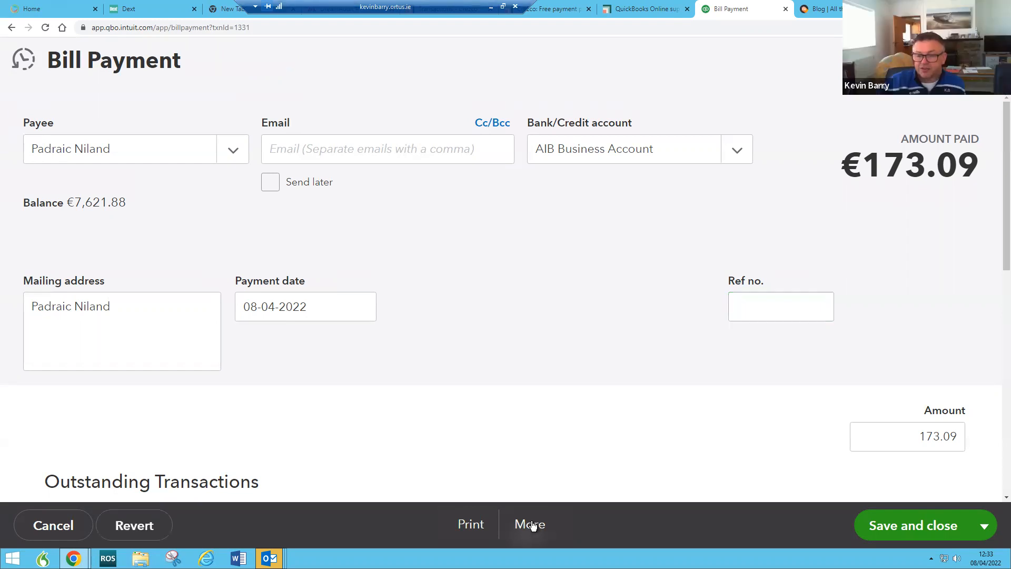
left_click(500, 402)
left_click(680, 342)
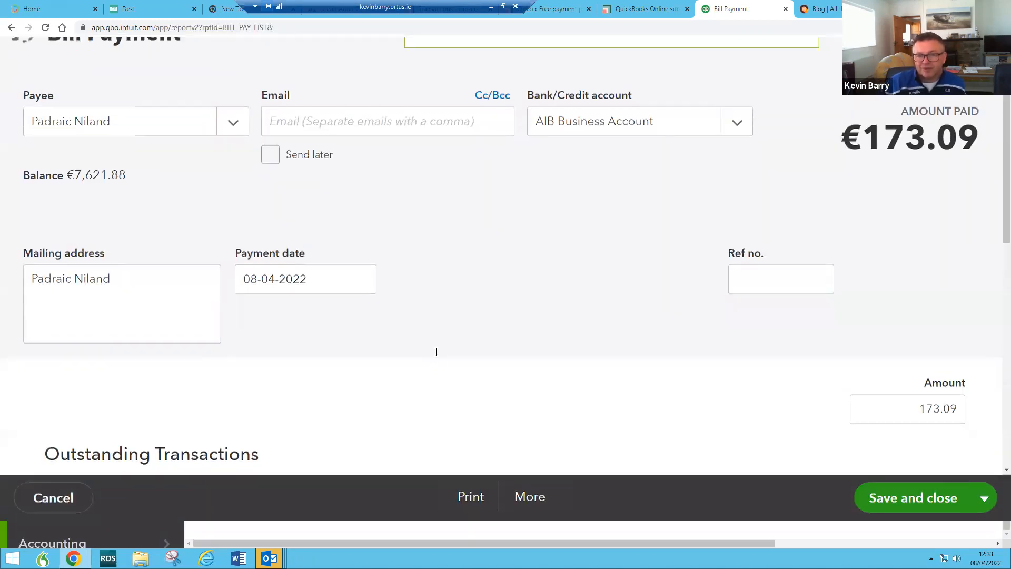